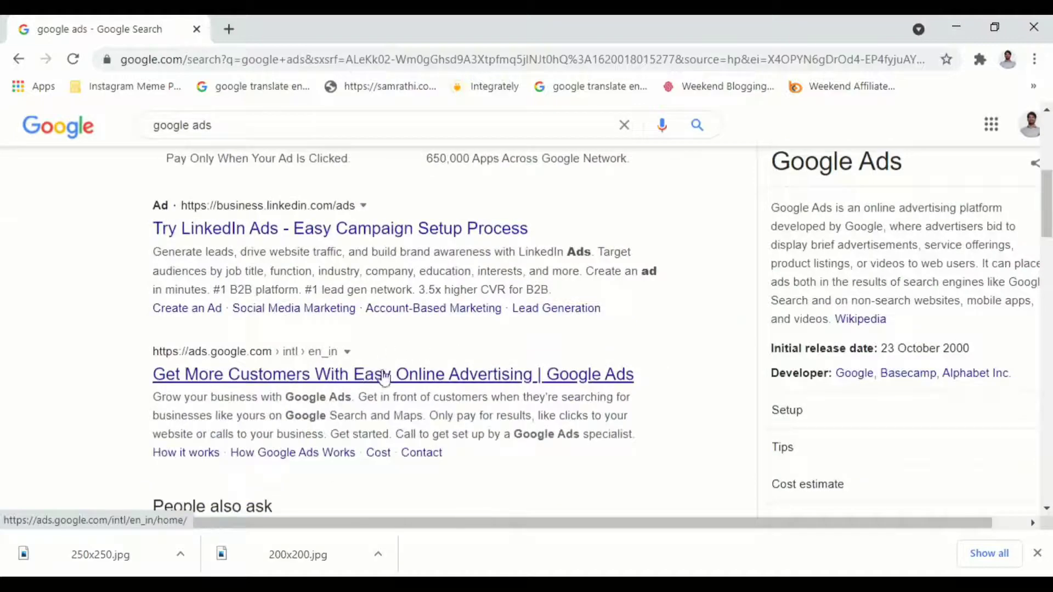
Open the official Google Ads site from the search results and enter the Google Ads account.
{"action": "scroll", "coordinate": [351, 318], "scroll_direction": "up", "scroll_amount": 5}
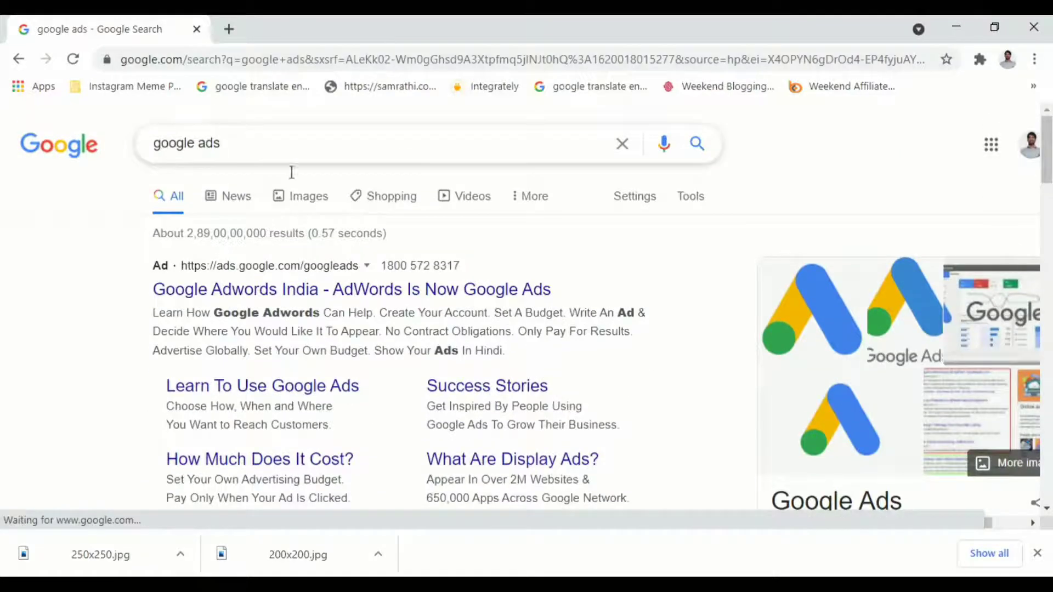
{"action": "scroll", "coordinate": [426, 237], "scroll_direction": "down", "scroll_amount": 9}
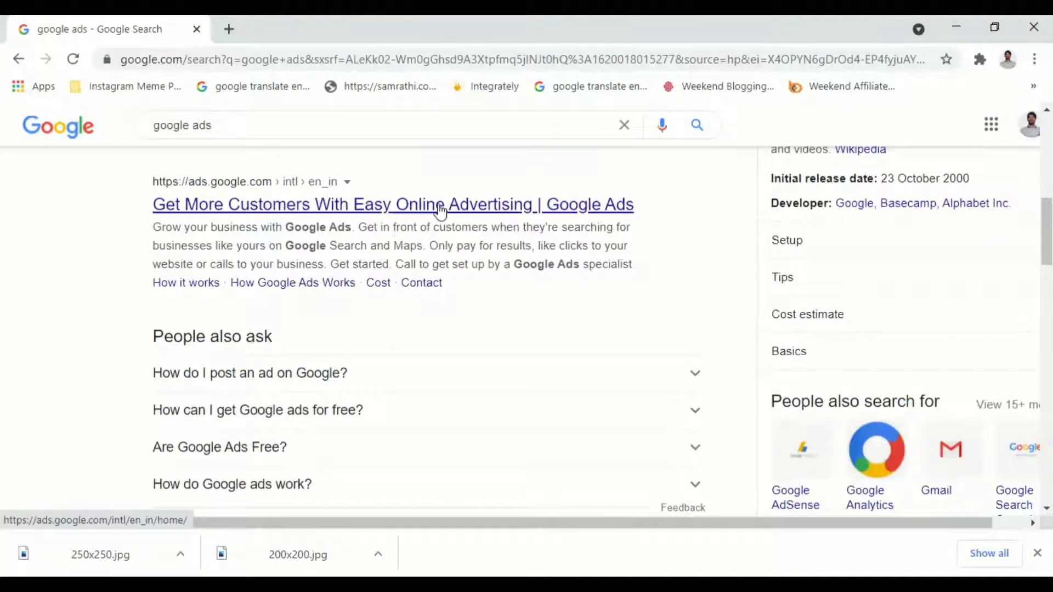
{"action": "left_click", "coordinate": [440, 210]}
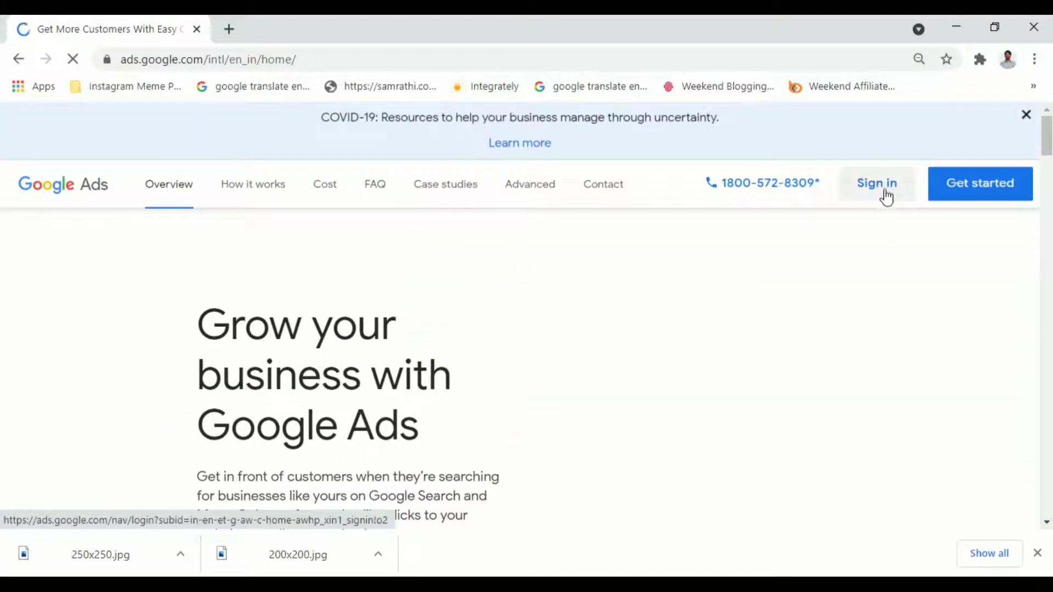
{"action": "left_click", "coordinate": [977, 191]}
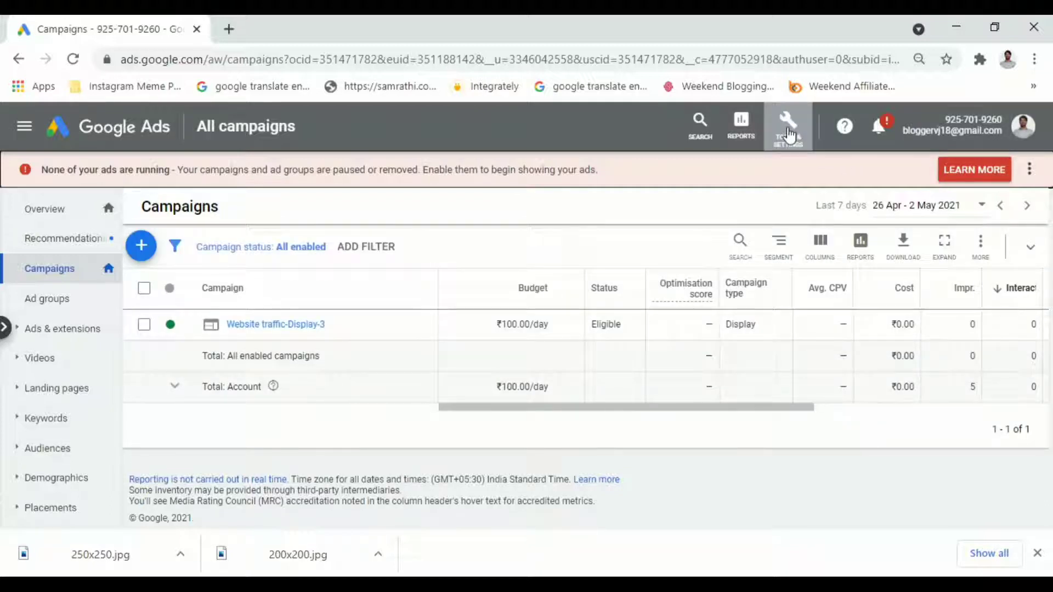
Open the account's billing summary, begin a payment and review the available payment methods and NetBanking instructions.
{"action": "left_click", "coordinate": [788, 134]}
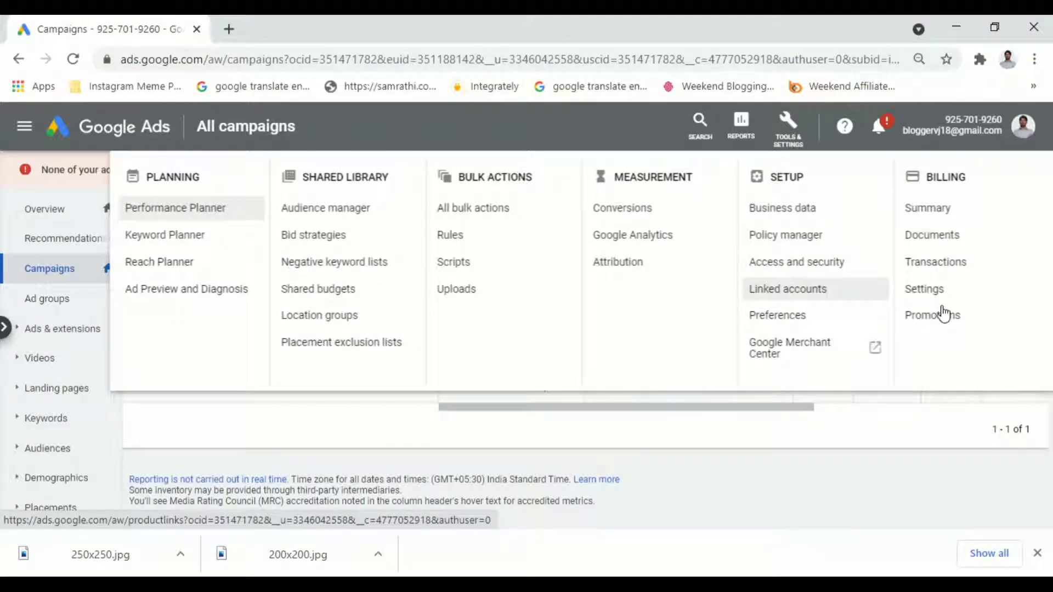
{"action": "left_click", "coordinate": [939, 214]}
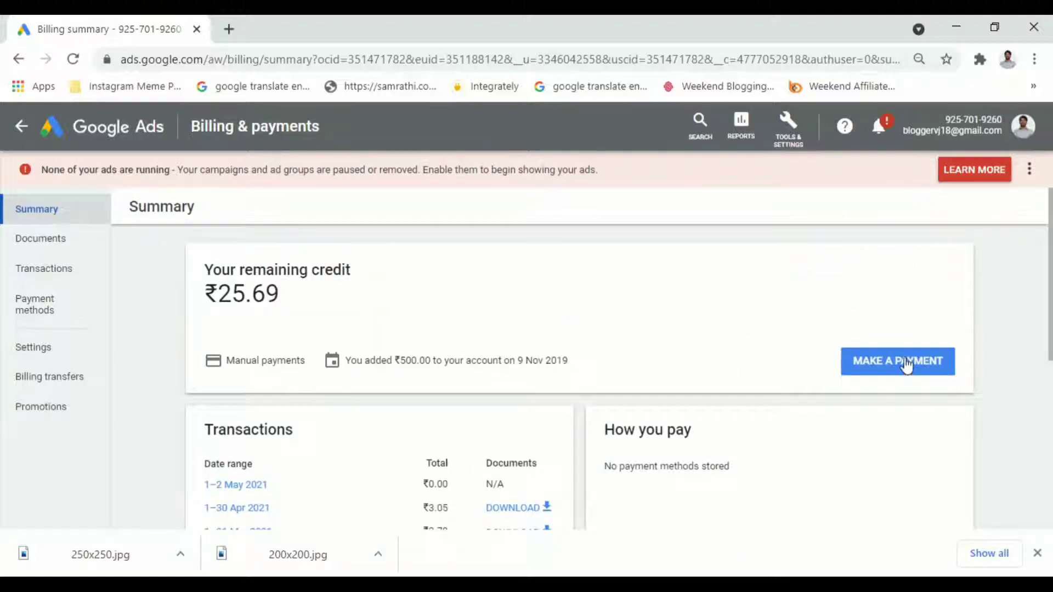
{"action": "left_click", "coordinate": [955, 361]}
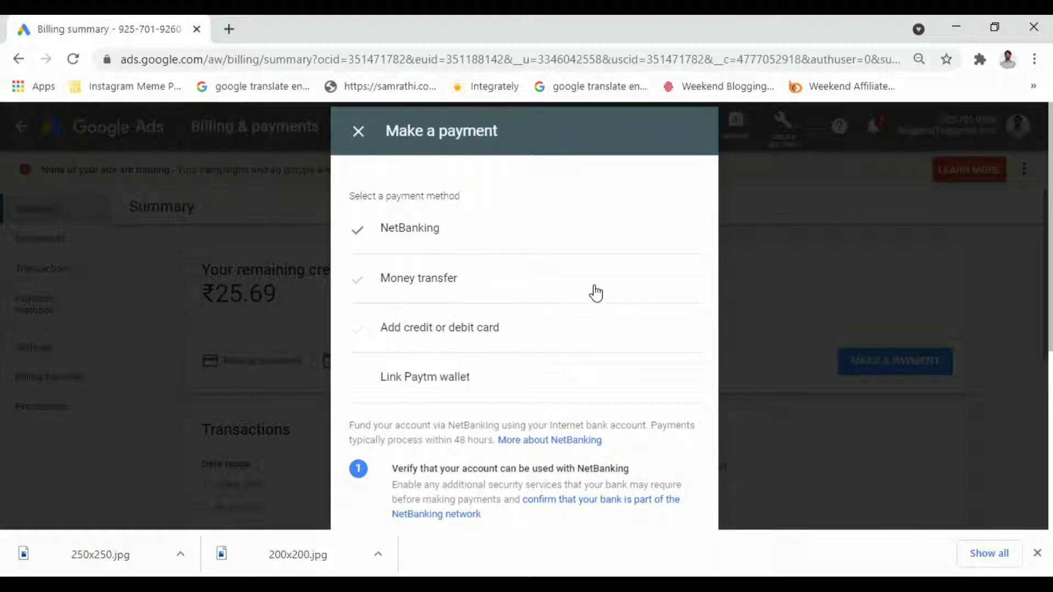
{"action": "scroll", "coordinate": [596, 293], "scroll_direction": "down", "scroll_amount": 5}
{"action": "scroll", "coordinate": [575, 284], "scroll_direction": "up", "scroll_amount": 1}
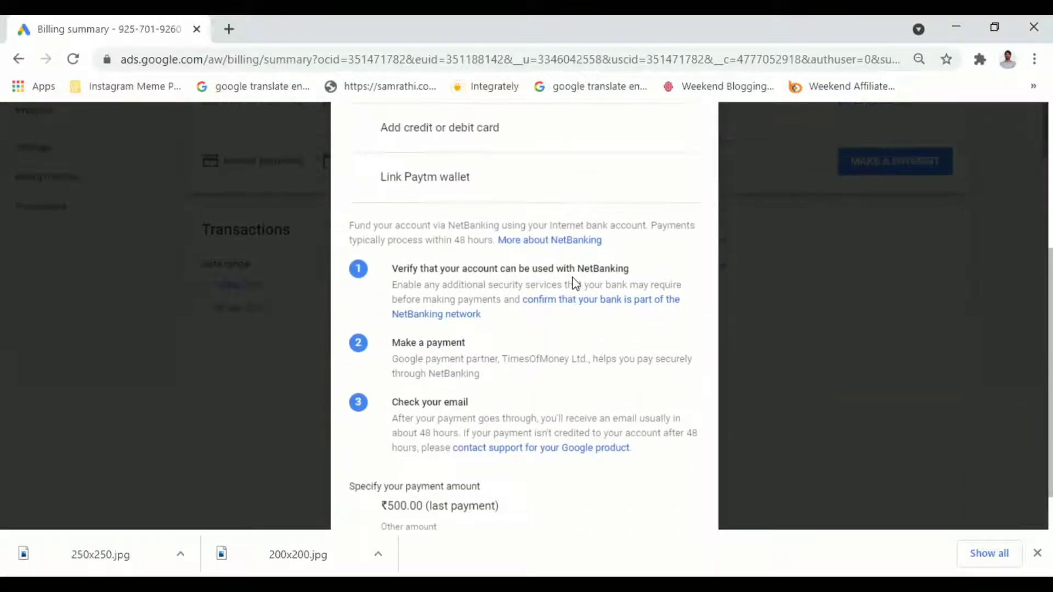
{"action": "scroll", "coordinate": [579, 281], "scroll_direction": "down", "scroll_amount": 2}
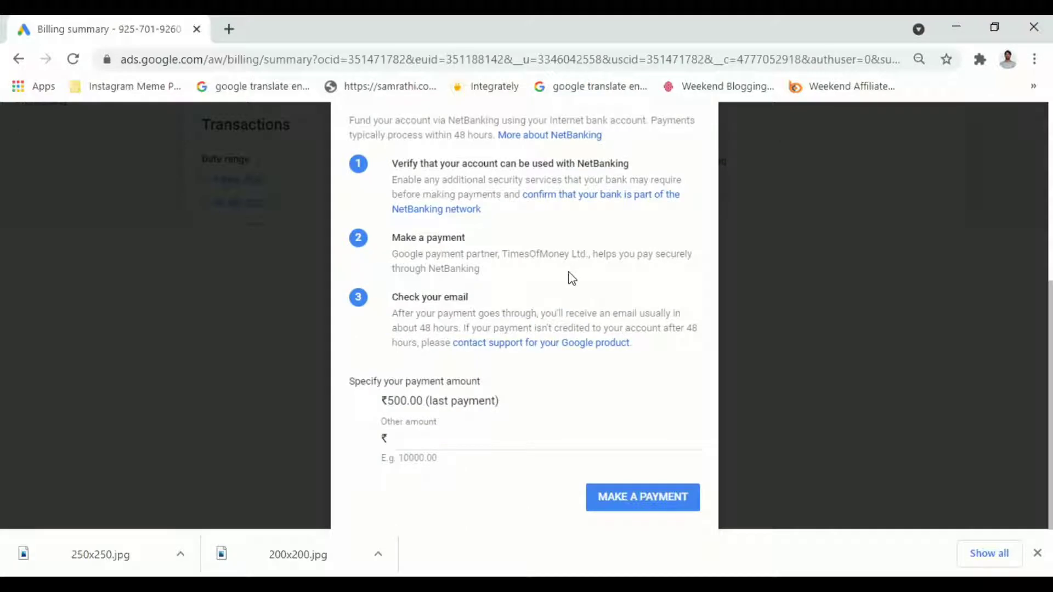
{"action": "scroll", "coordinate": [563, 274], "scroll_direction": "up", "scroll_amount": 6}
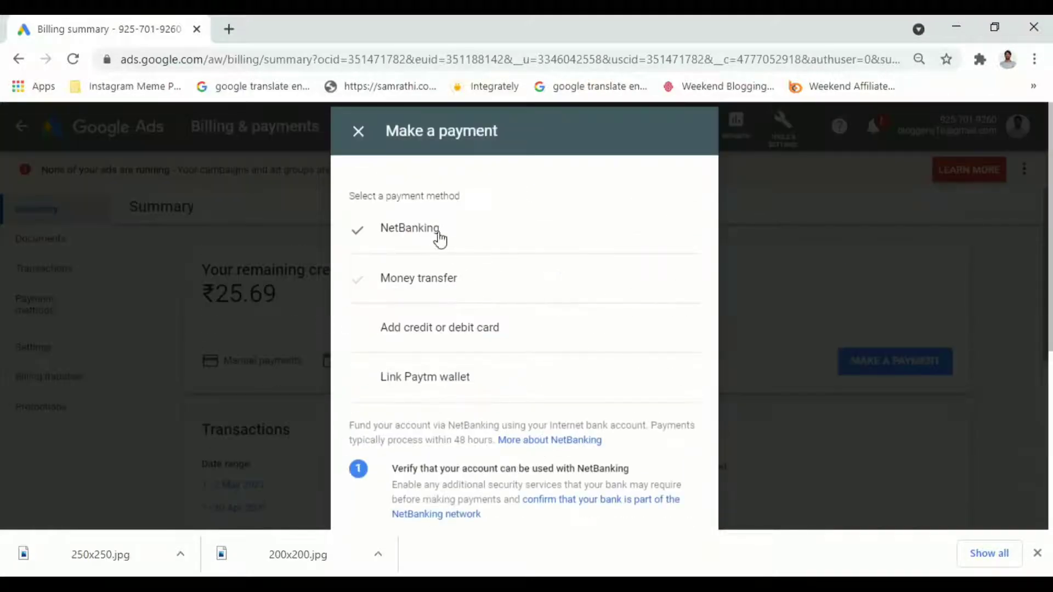
{"action": "left_click", "coordinate": [455, 280]}
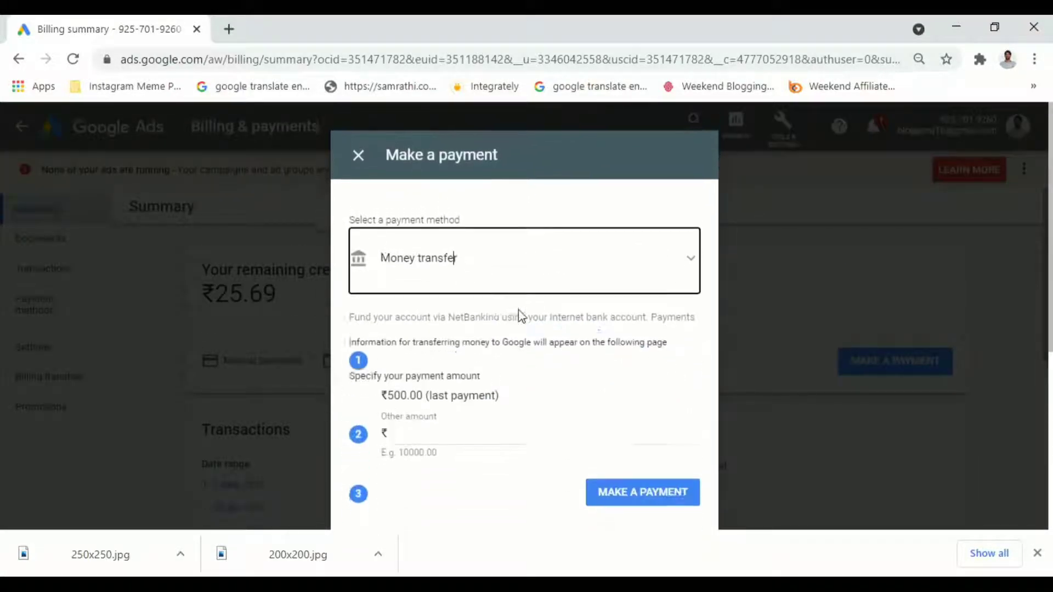
{"action": "left_click", "coordinate": [690, 320]}
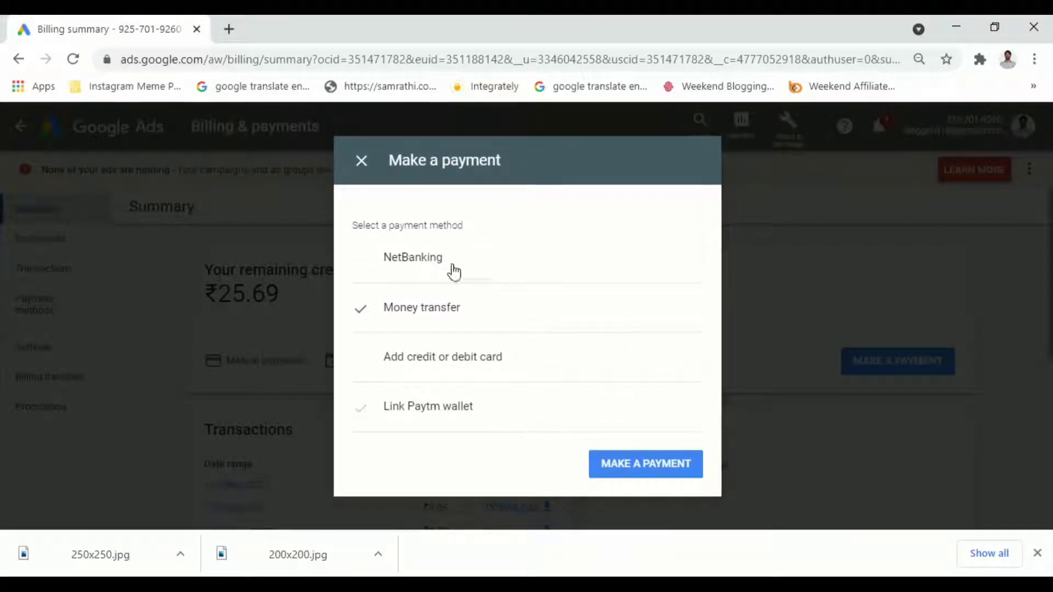
{"action": "left_click", "coordinate": [443, 262]}
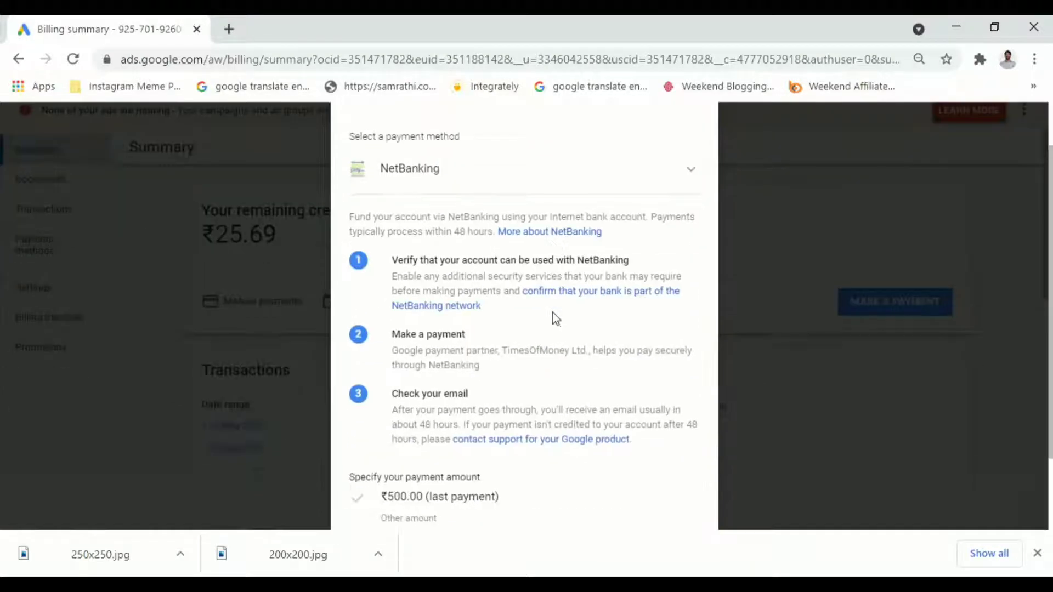
Set the other payment amount to ₹500 and submit the NetBanking payment.
{"action": "scroll", "coordinate": [605, 319], "scroll_direction": "down", "scroll_amount": 2}
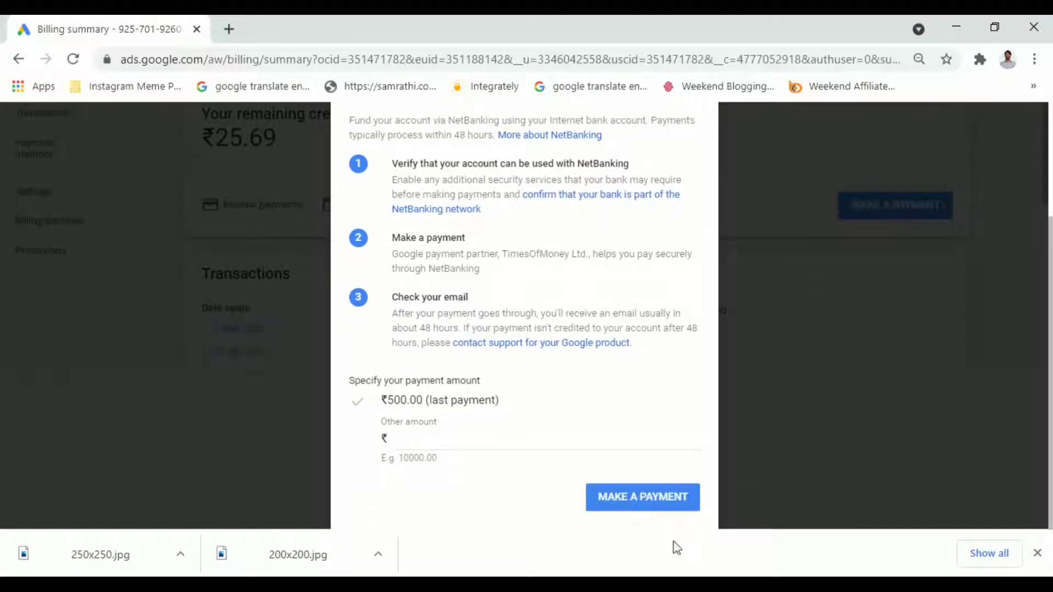
{"action": "left_click", "coordinate": [461, 435]}
{"action": "type", "text": "500"}
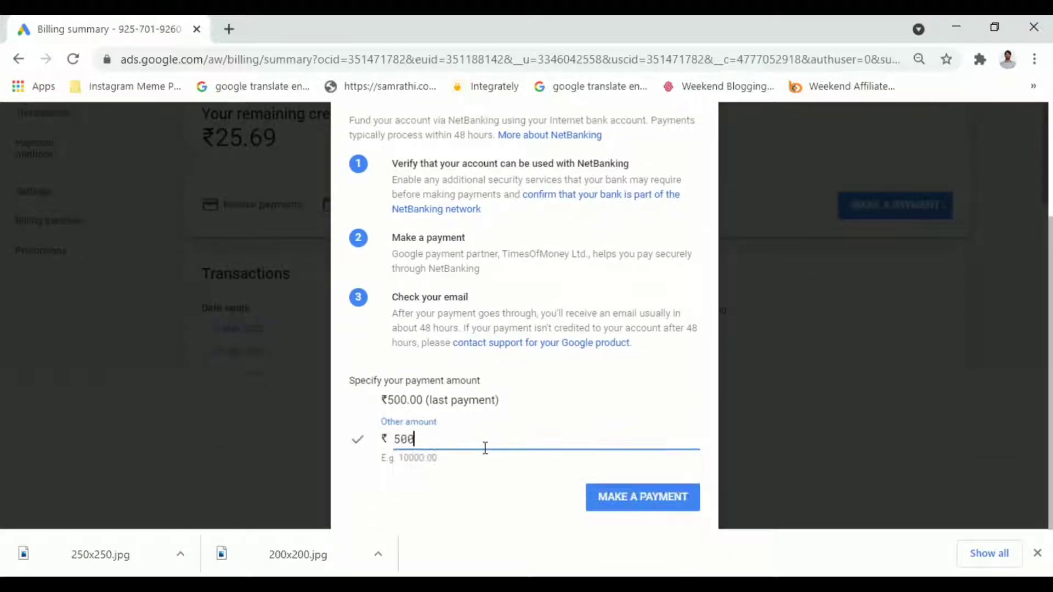
{"action": "left_click", "coordinate": [644, 501]}
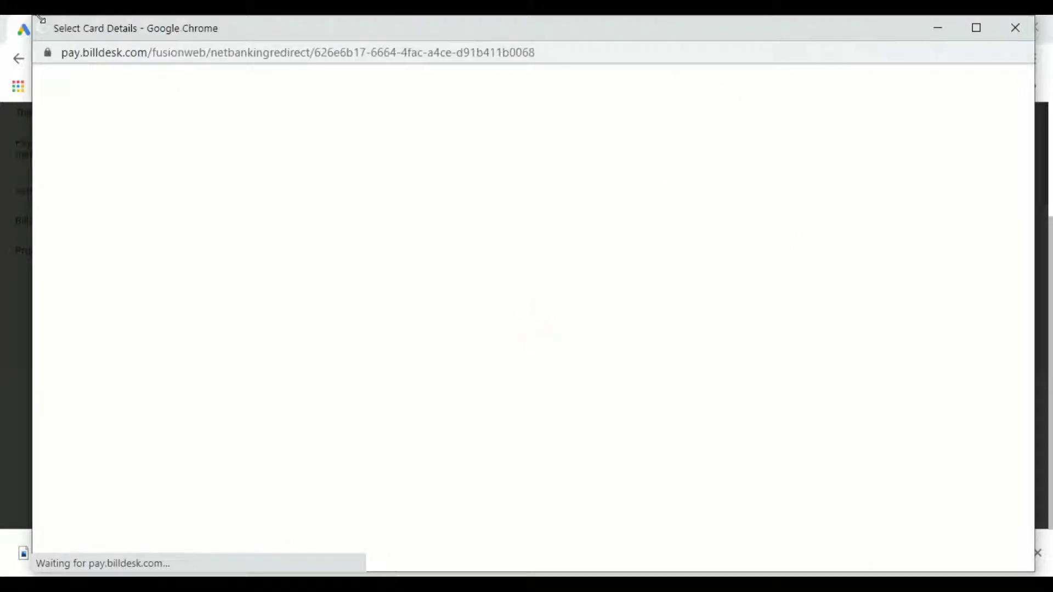
Choose State Bank of India as the bank, make the payment and dismiss the payment confirmation.
{"action": "left_click_drag", "start_coordinate": [41, 20], "coordinate": [154, 70]}
{"action": "left_click_drag", "start_coordinate": [317, 83], "coordinate": [268, 55]}
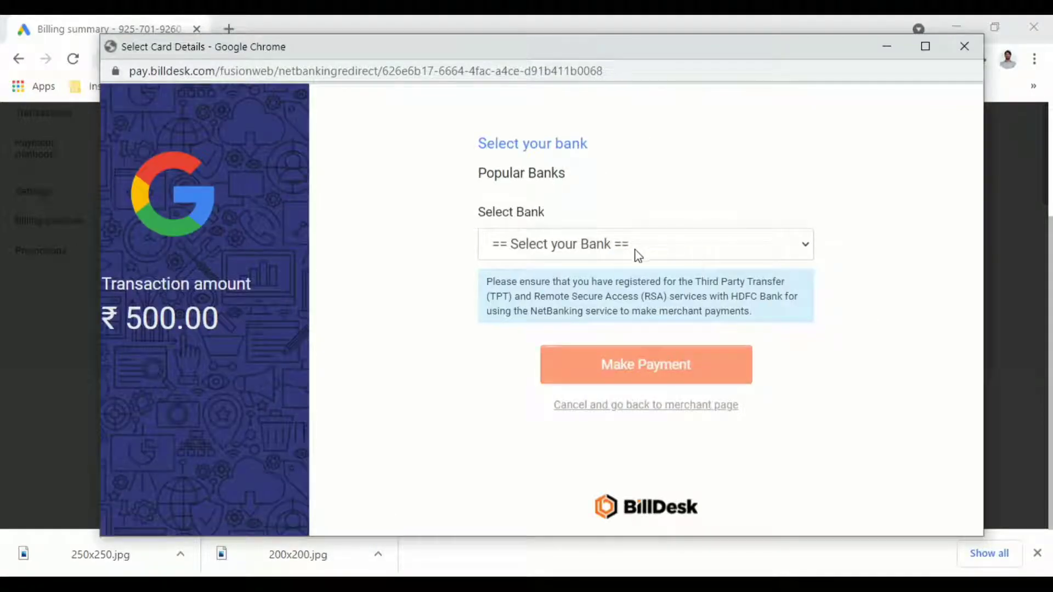
{"action": "left_click", "coordinate": [638, 255]}
{"action": "key", "text": "s"}
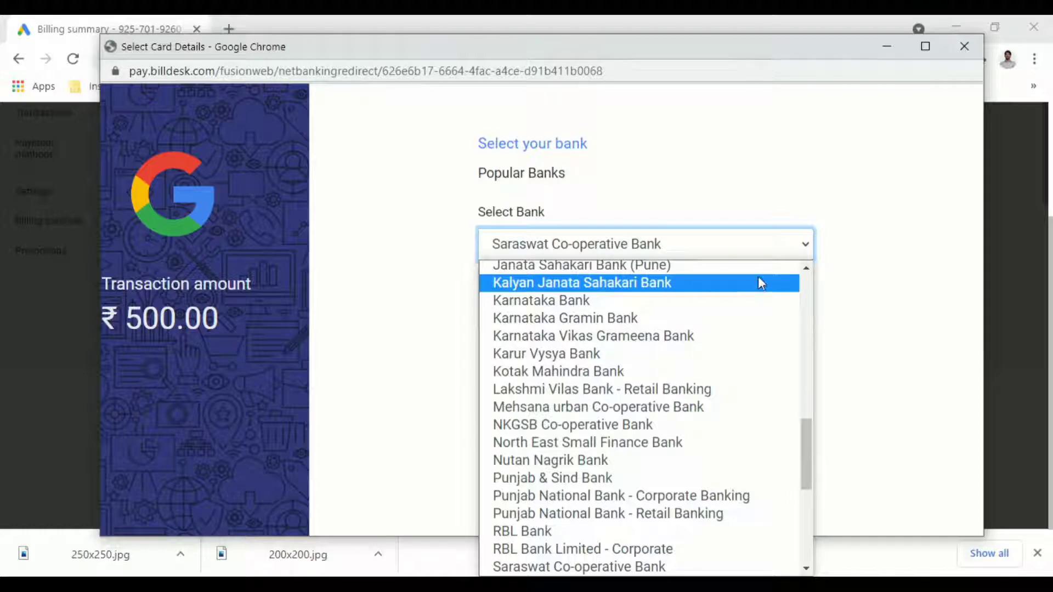
{"action": "left_click_drag", "start_coordinate": [817, 449], "coordinate": [812, 359]}
{"action": "type", "text": "st"}
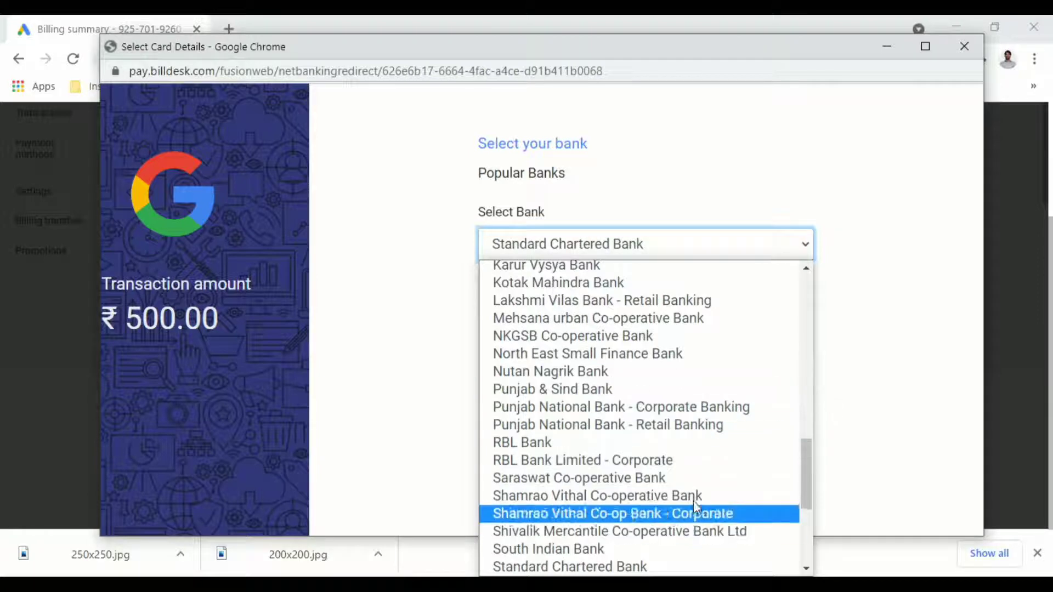
{"action": "scroll", "coordinate": [807, 485], "scroll_direction": "down", "scroll_amount": 1}
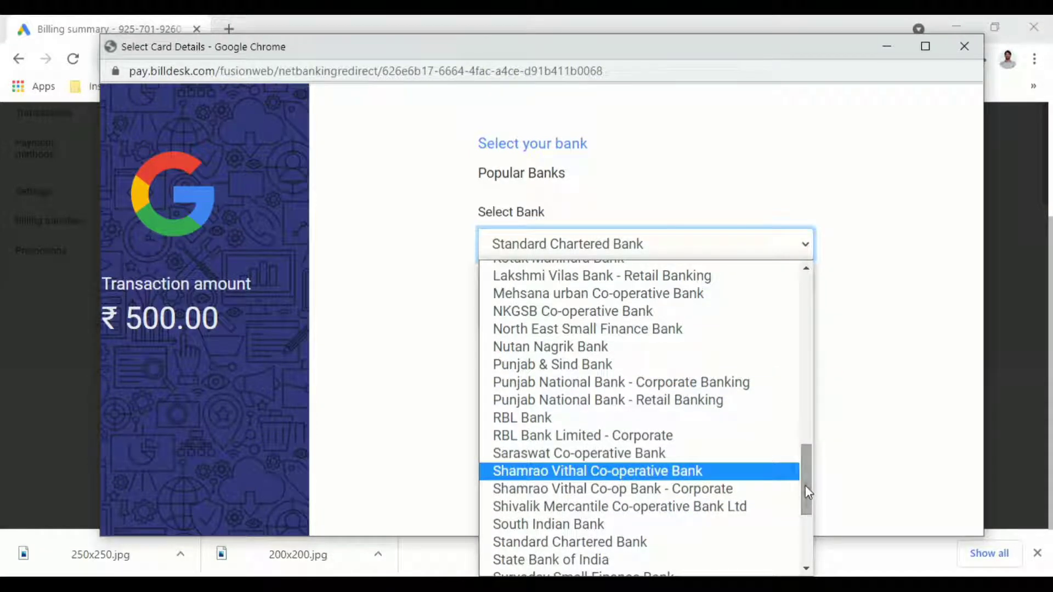
{"action": "type", "text": "stat"}
{"action": "left_click", "coordinate": [666, 553]}
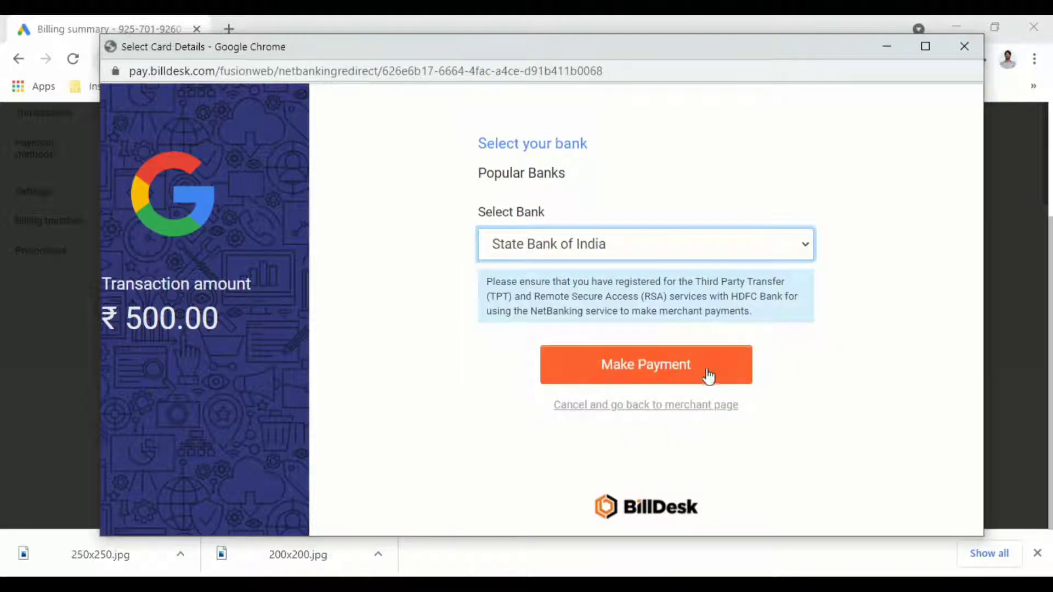
{"action": "left_click", "coordinate": [696, 380]}
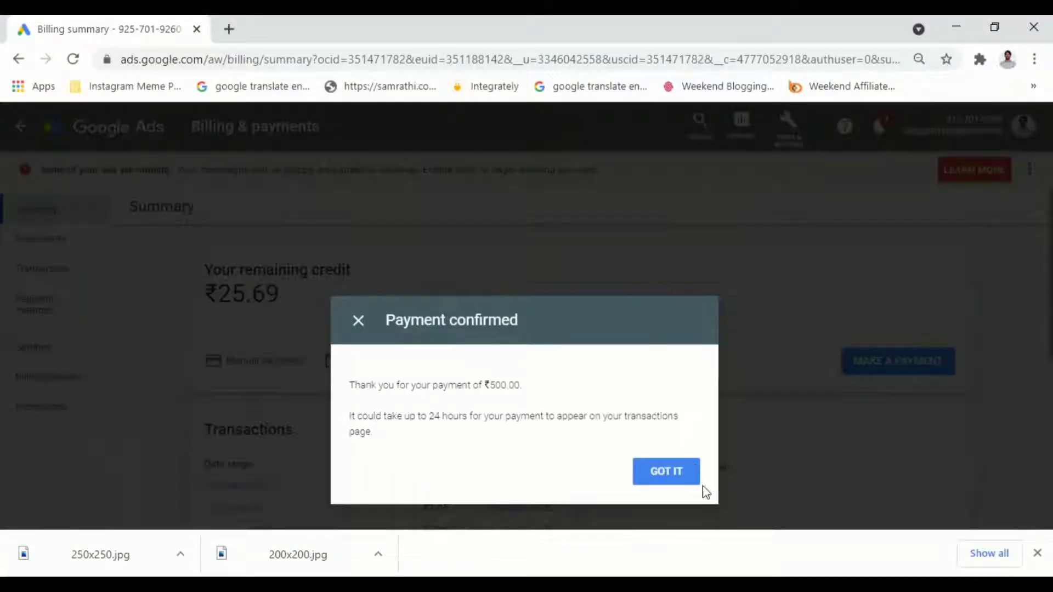
{"action": "left_click", "coordinate": [679, 486]}
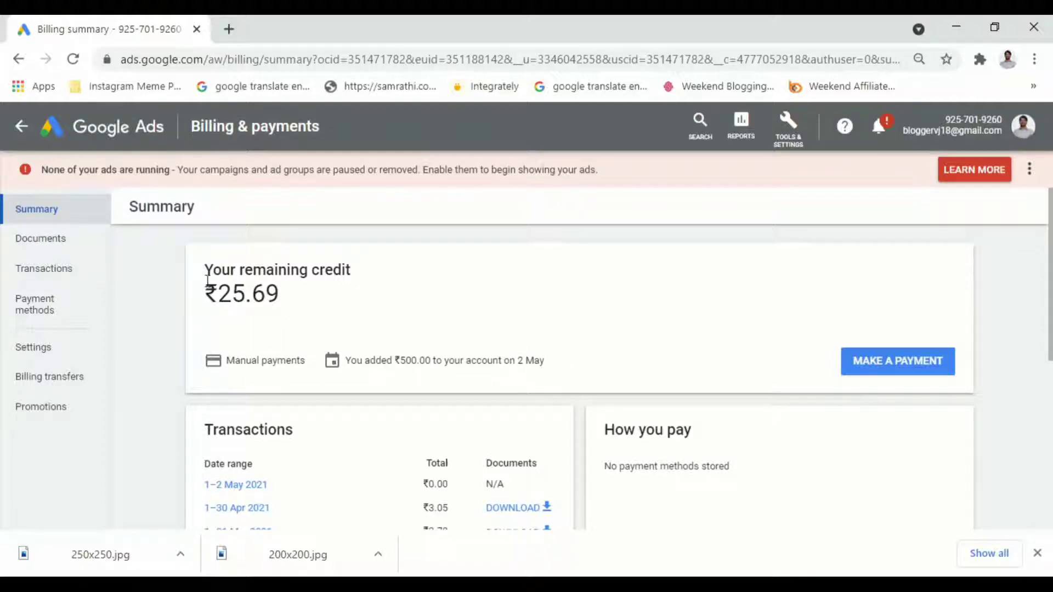
Check the remaining credit on the billing summary and open Gmail in a new browser tab.
{"action": "left_click_drag", "start_coordinate": [227, 299], "coordinate": [290, 305]}
{"action": "left_click", "coordinate": [294, 308]}
{"action": "left_click", "coordinate": [229, 29]}
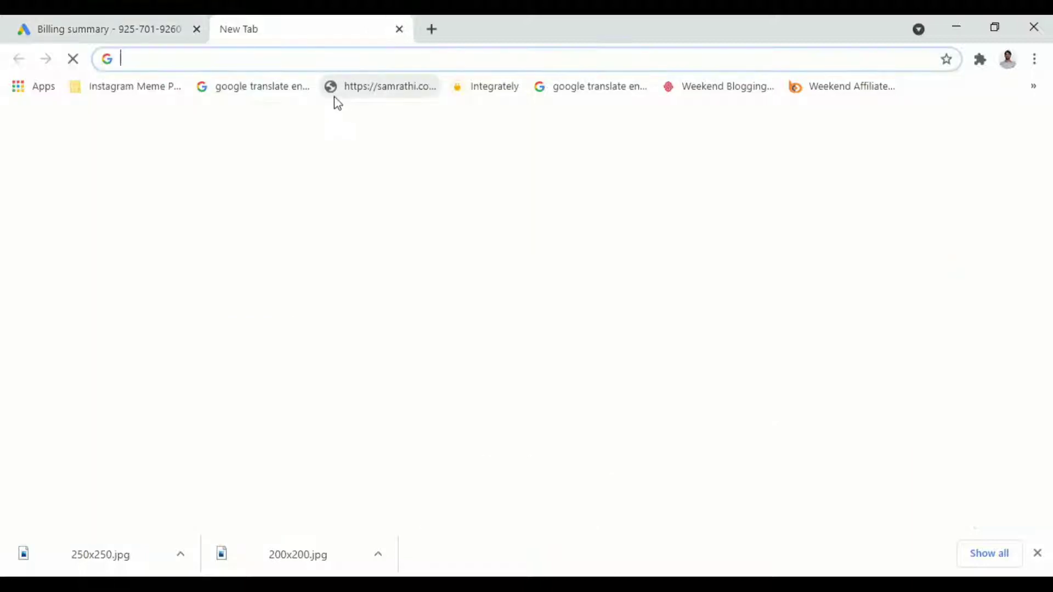
{"action": "type", "text": "mail.google.com/mail/u/1/#inbox"}
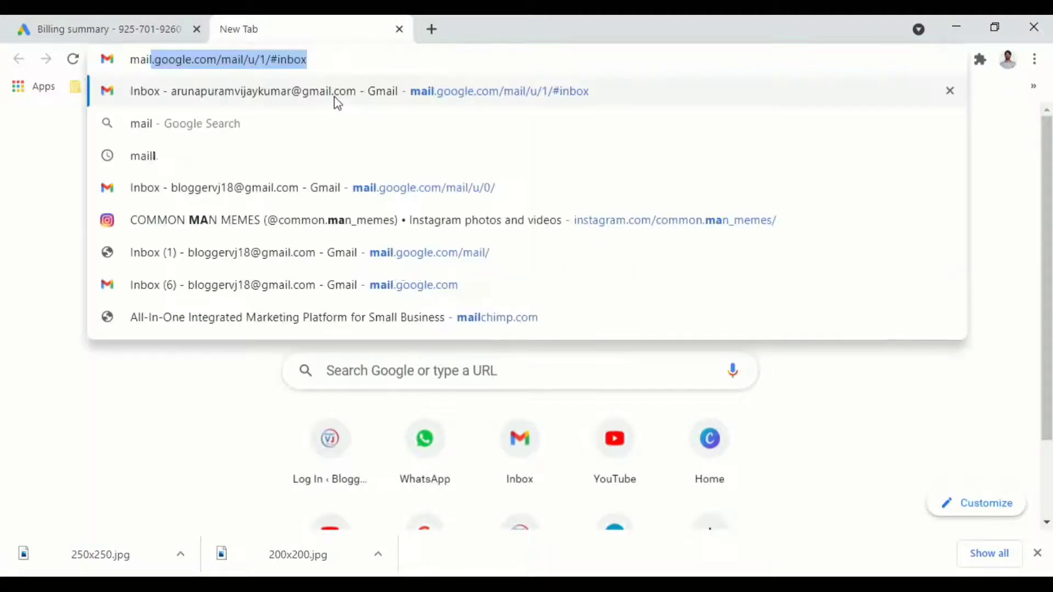
{"action": "left_click", "coordinate": [399, 225]}
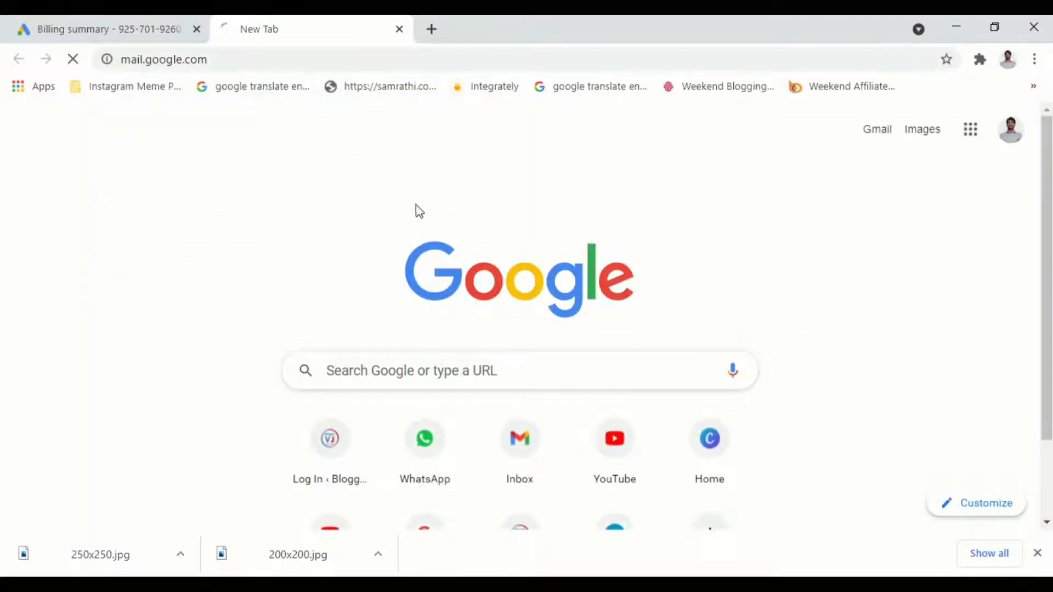
Recheck the billing summary while Gmail loads, then open the Google Payments email about the received payment.
{"action": "left_click", "coordinate": [117, 26]}
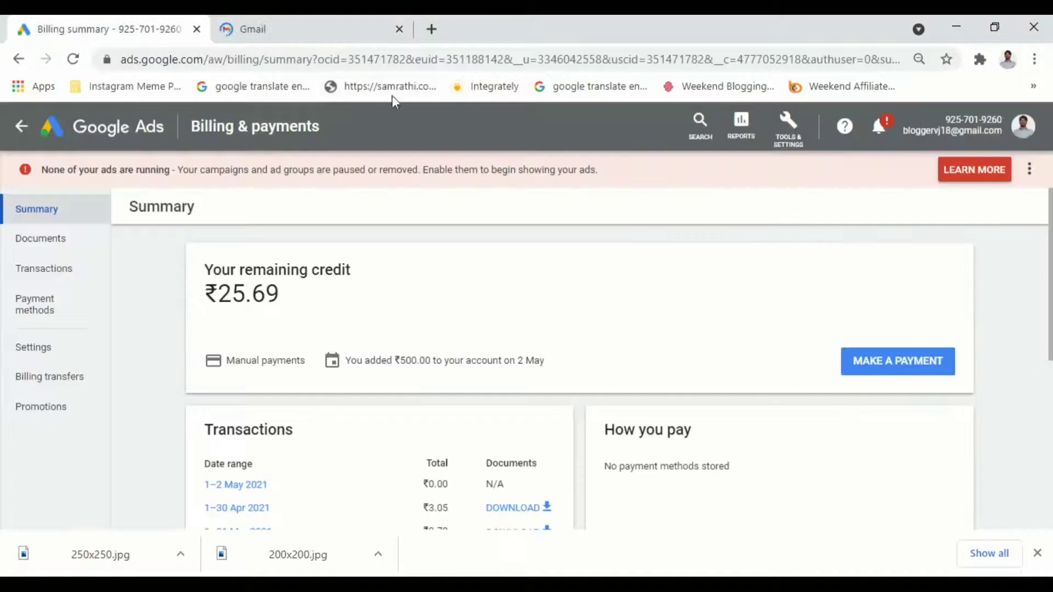
{"action": "left_click", "coordinate": [277, 18]}
{"action": "left_click", "coordinate": [165, 28]}
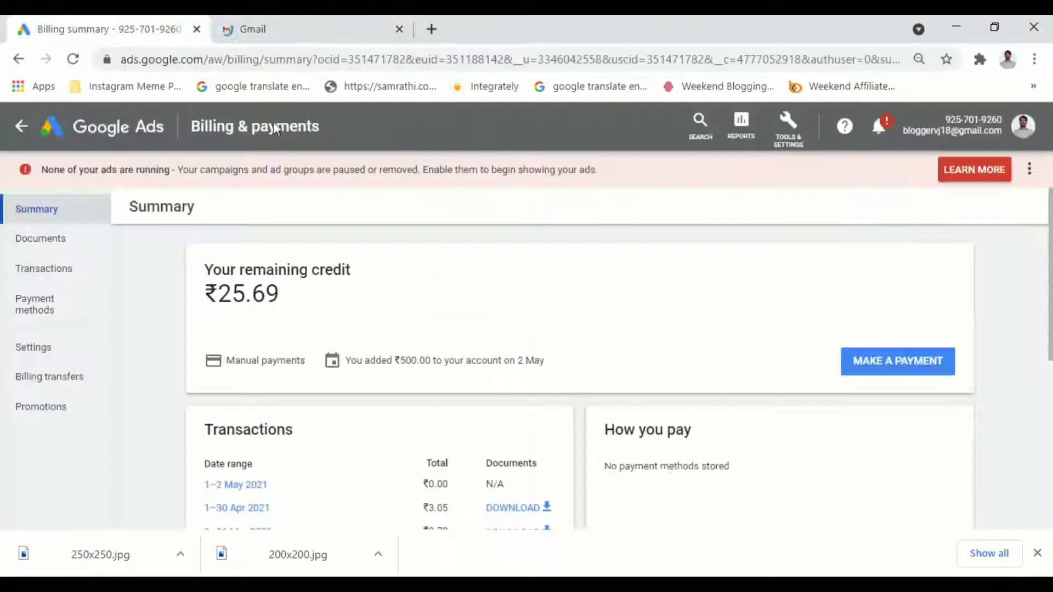
{"action": "scroll", "coordinate": [510, 285], "scroll_direction": "down", "scroll_amount": 2}
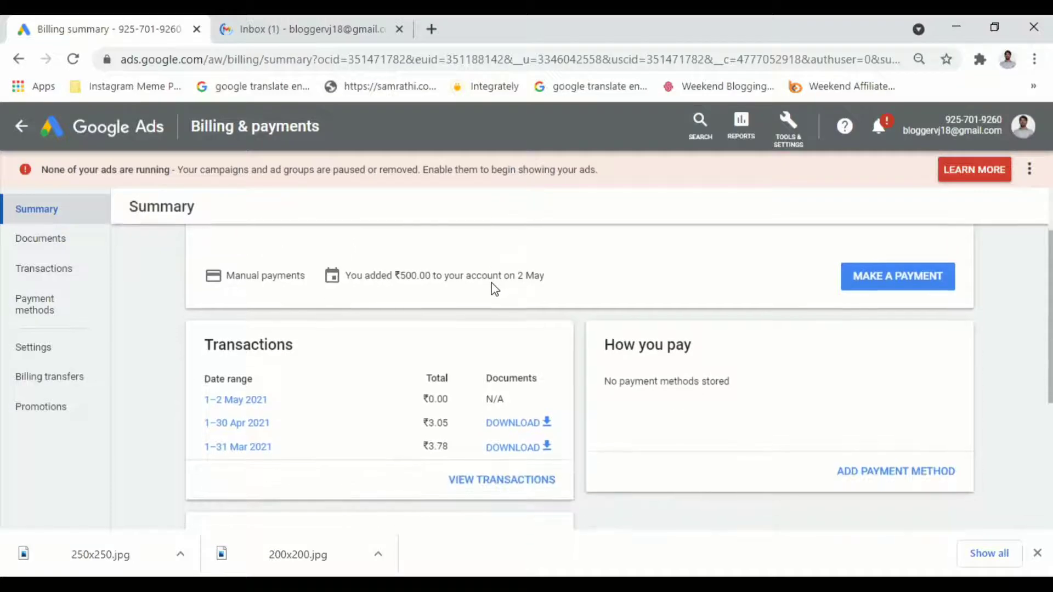
{"action": "scroll", "coordinate": [538, 298], "scroll_direction": "up", "scroll_amount": 2}
{"action": "left_click", "coordinate": [329, 30]}
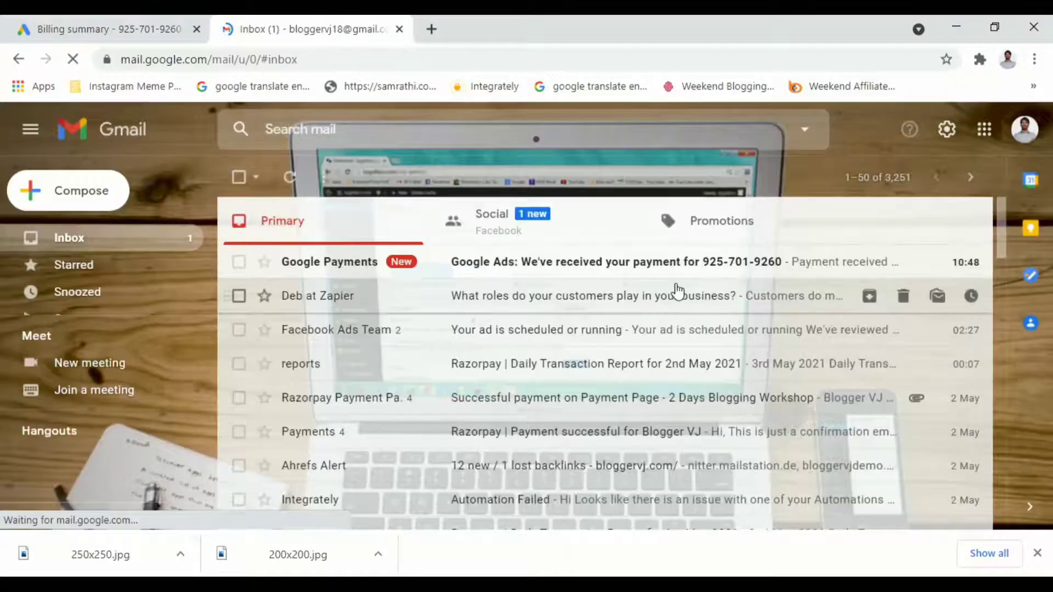
{"action": "left_click", "coordinate": [658, 276]}
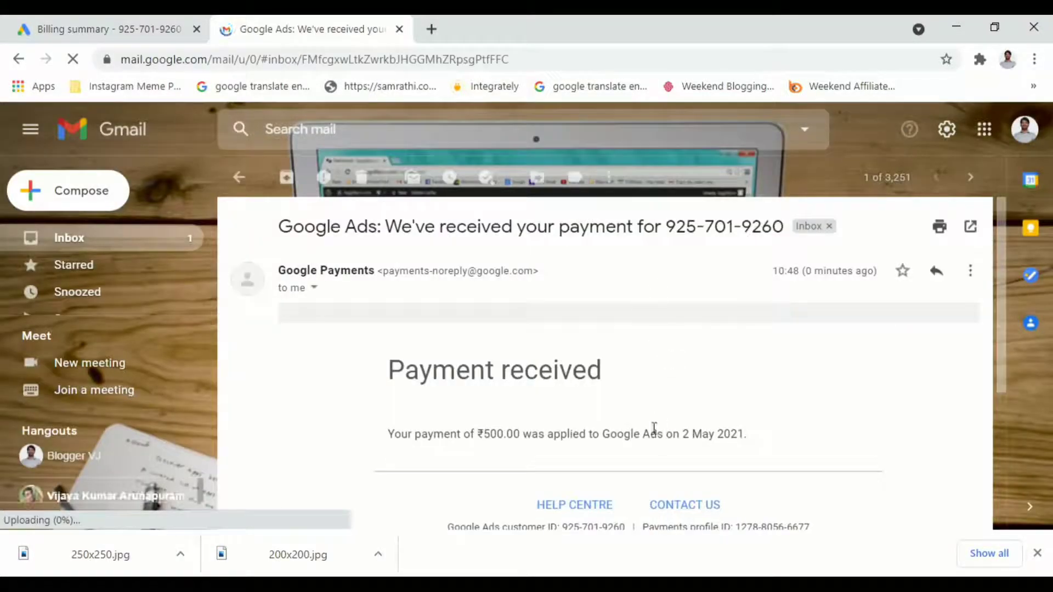
Return to the Google Ads campaigns overview and start creating a new campaign.
{"action": "left_click", "coordinate": [111, 25]}
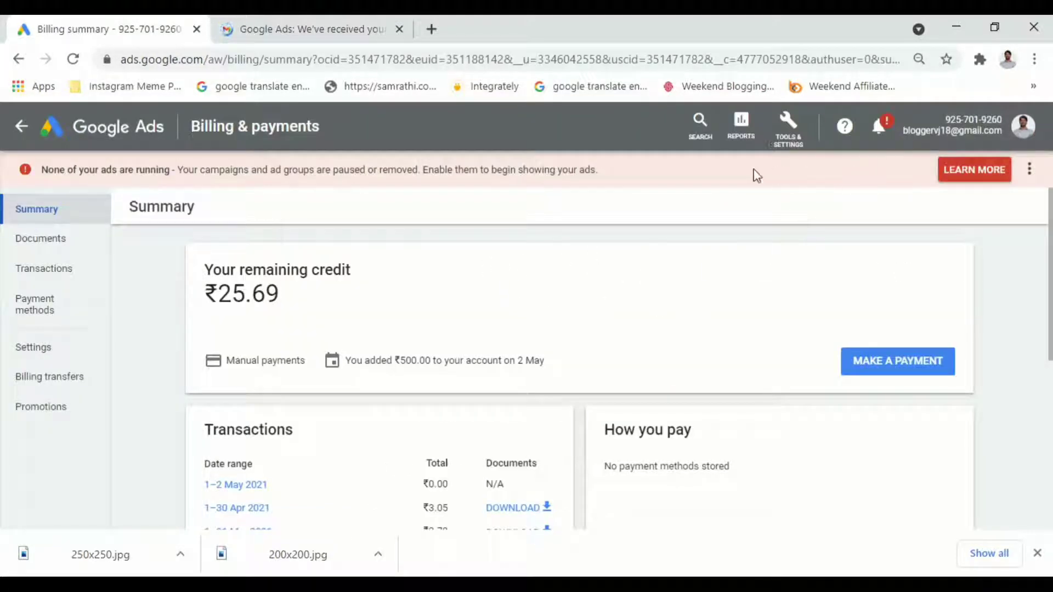
{"action": "left_click", "coordinate": [99, 135]}
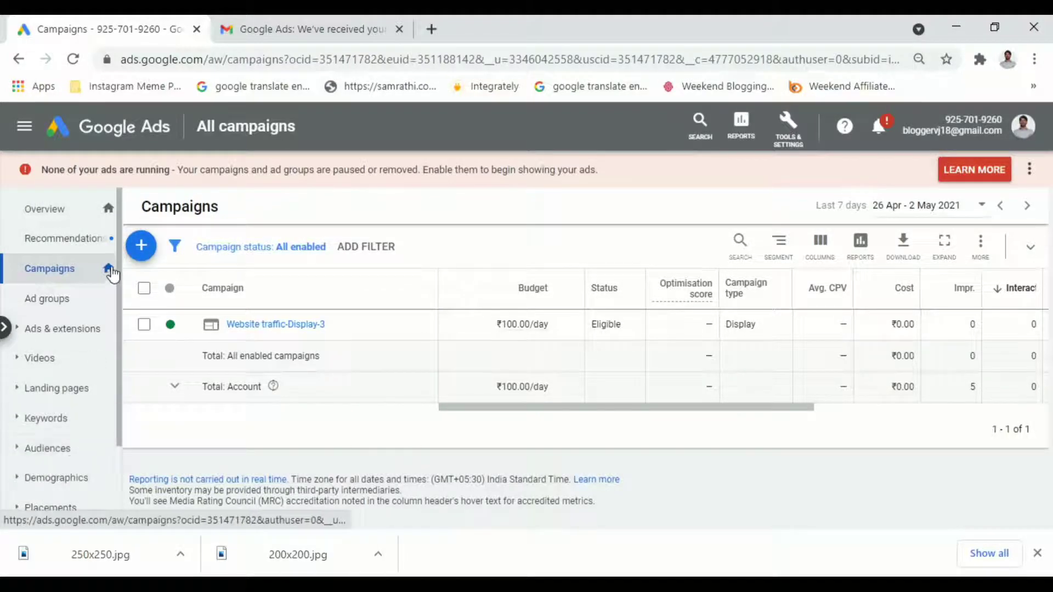
{"action": "left_click", "coordinate": [143, 248]}
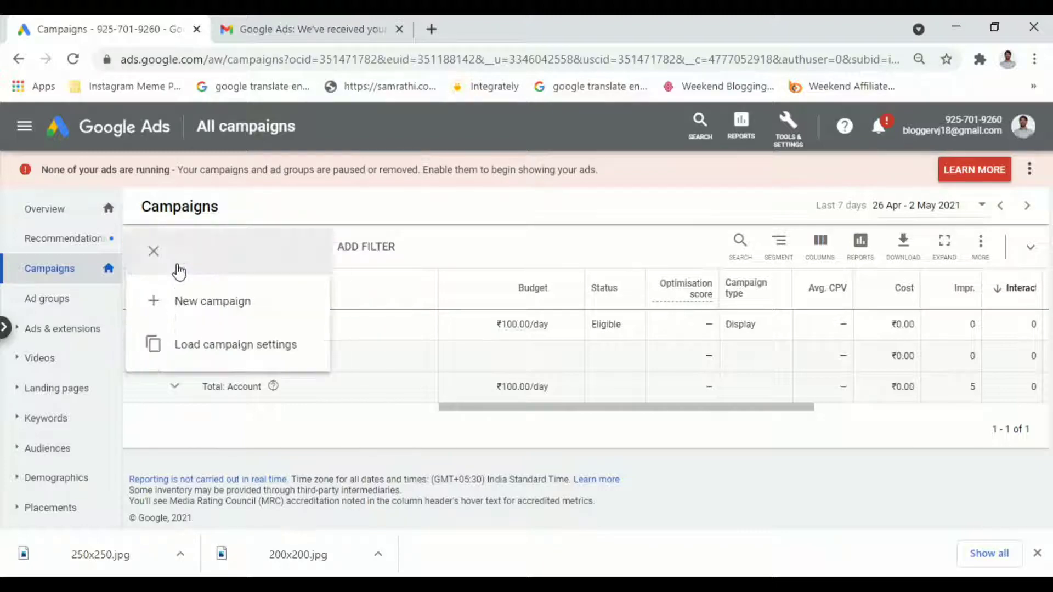
{"action": "left_click", "coordinate": [209, 311]}
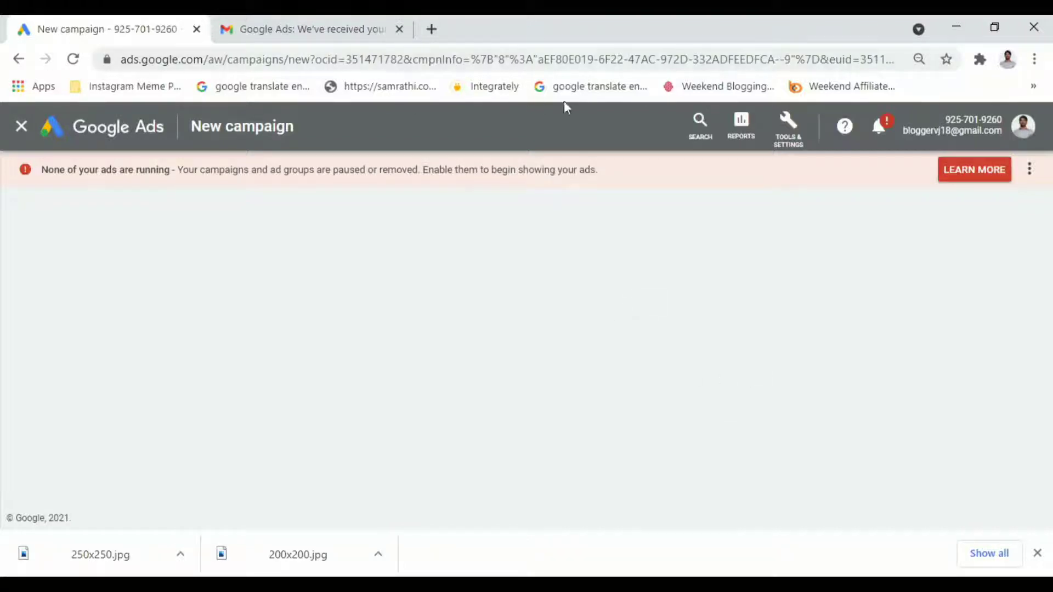
Reload the new campaign page and choose Website traffic as the campaign goal.
{"action": "left_click", "coordinate": [71, 60]}
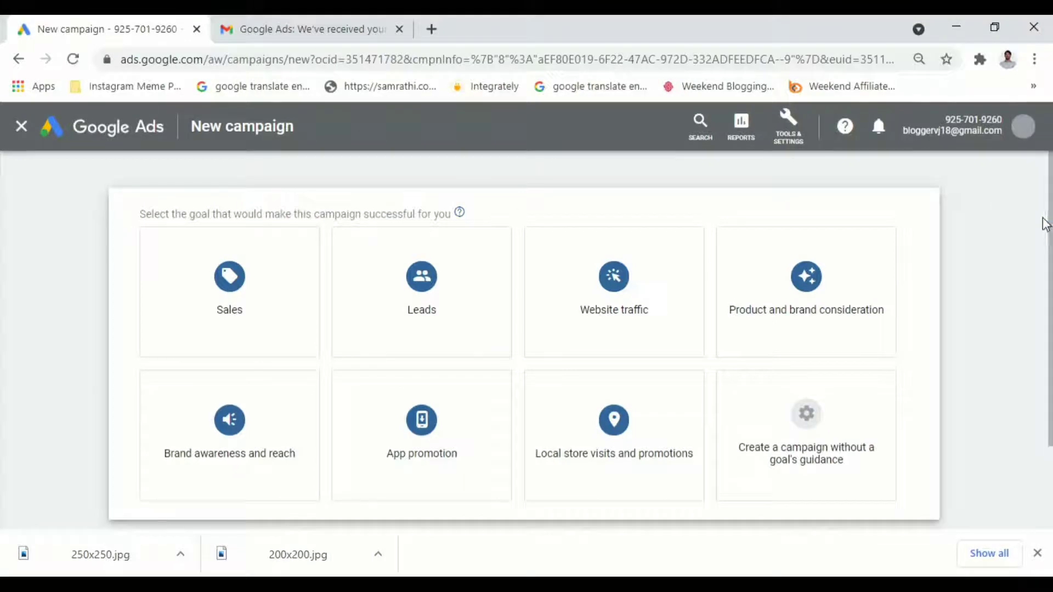
{"action": "scroll", "coordinate": [1022, 230], "scroll_direction": "down", "scroll_amount": 1}
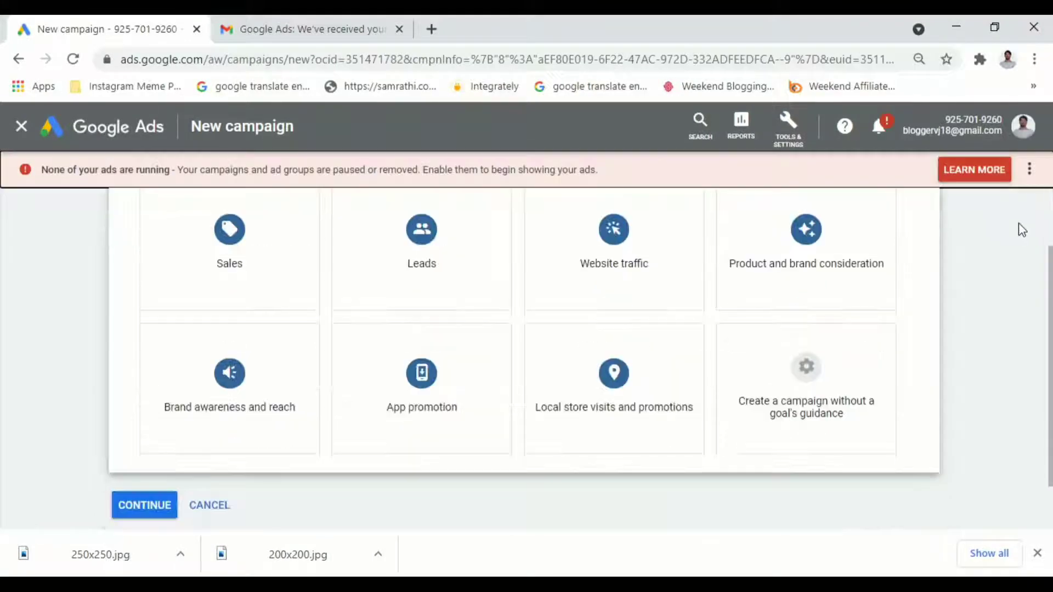
{"action": "scroll", "coordinate": [1020, 230], "scroll_direction": "up", "scroll_amount": 1}
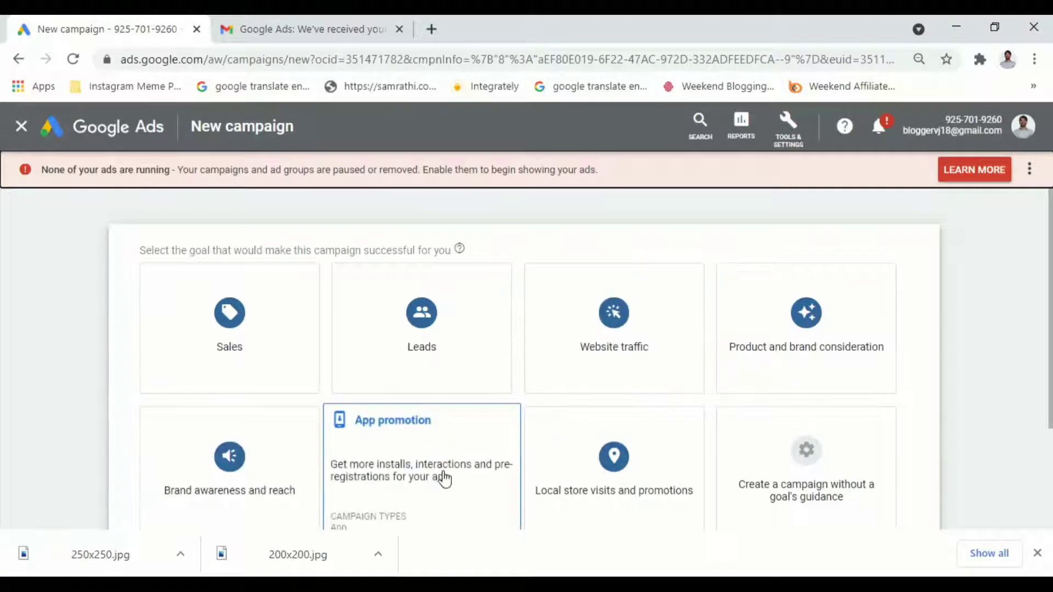
{"action": "scroll", "coordinate": [451, 477], "scroll_direction": "down", "scroll_amount": 1}
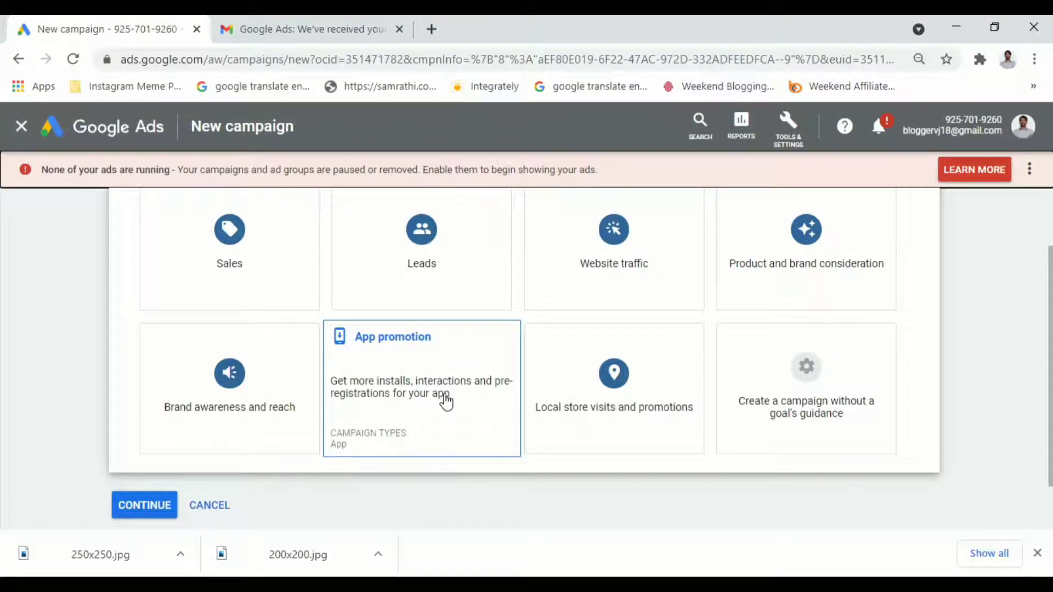
{"action": "left_click", "coordinate": [630, 267]}
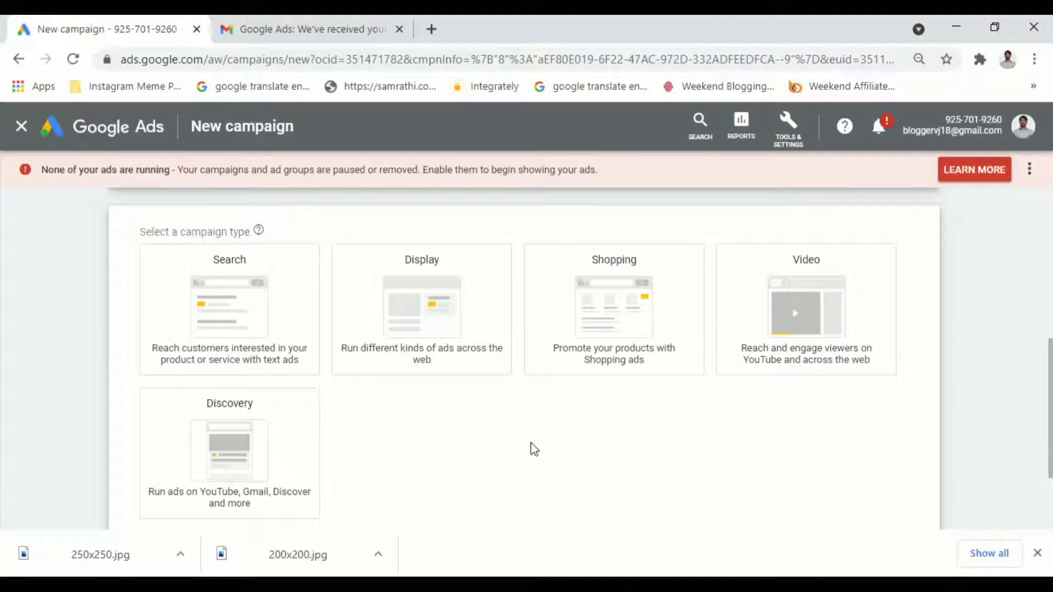
Select the Display campaign type and keep Standard display campaign as its subtype.
{"action": "left_click", "coordinate": [441, 332]}
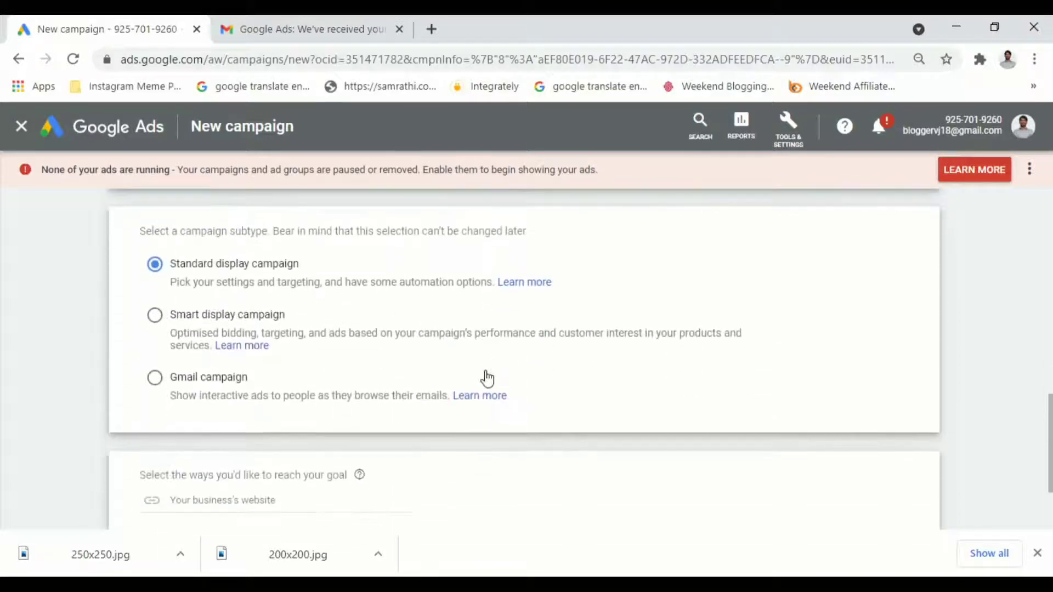
{"action": "scroll", "coordinate": [289, 305], "scroll_direction": "down", "scroll_amount": 1}
{"action": "scroll", "coordinate": [289, 305], "scroll_direction": "up", "scroll_amount": 2}
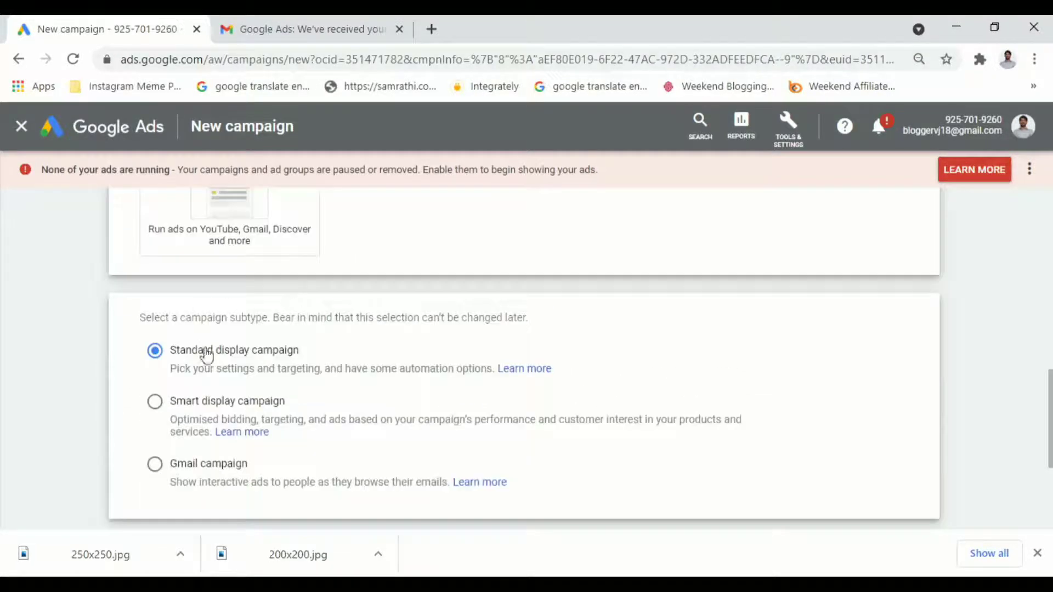
{"action": "scroll", "coordinate": [313, 356], "scroll_direction": "down", "scroll_amount": 1}
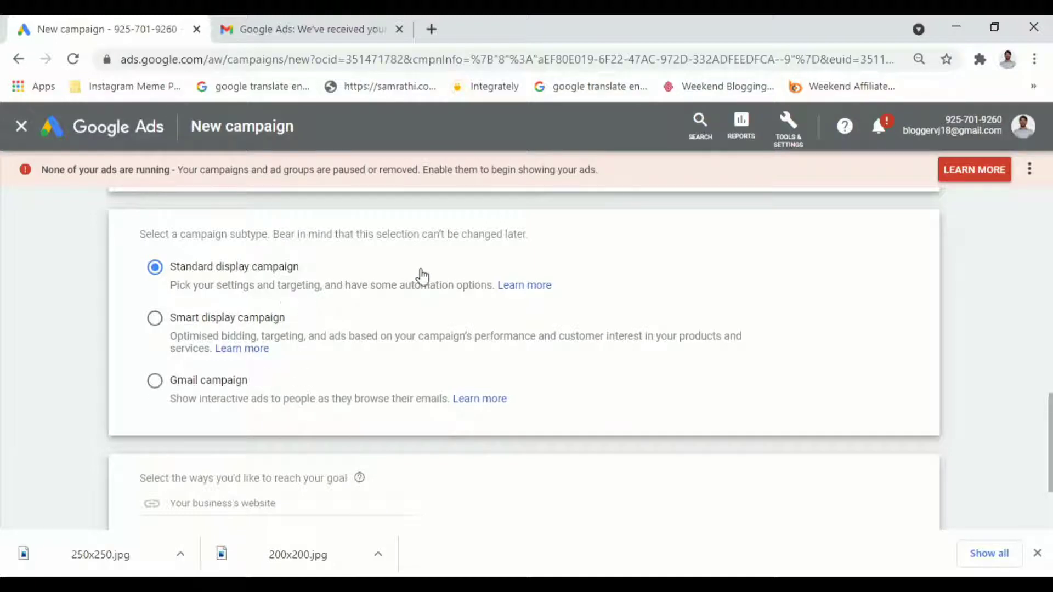
{"action": "scroll", "coordinate": [417, 278], "scroll_direction": "down", "scroll_amount": 2}
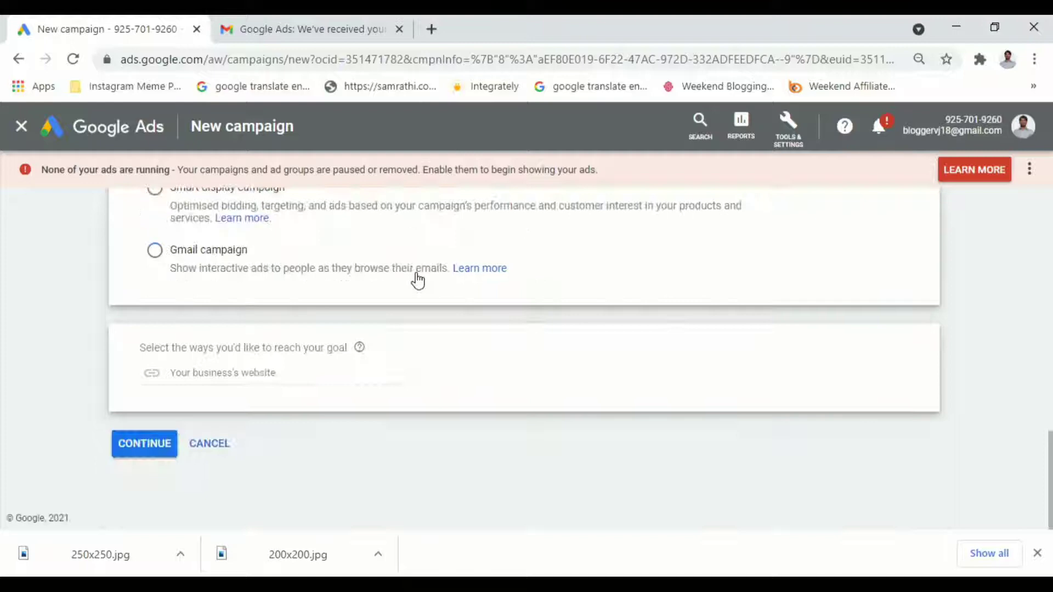
Bring up the workshop page address bloggervj.com/blogging-workshop-in-telugu/ in a new browser tab and copy it.
{"action": "left_click", "coordinate": [234, 371]}
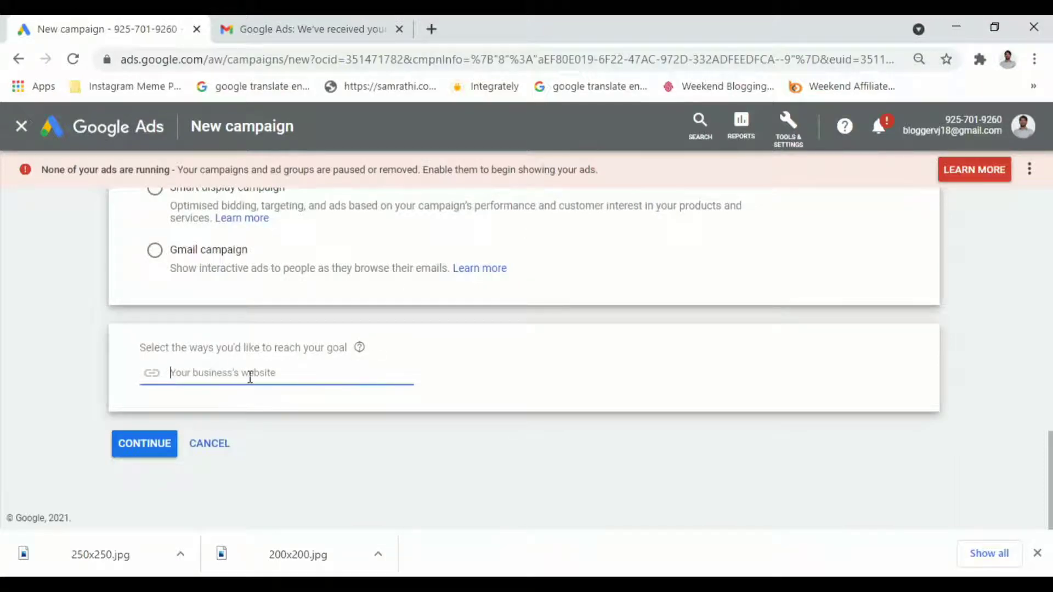
{"action": "left_click", "coordinate": [431, 29]}
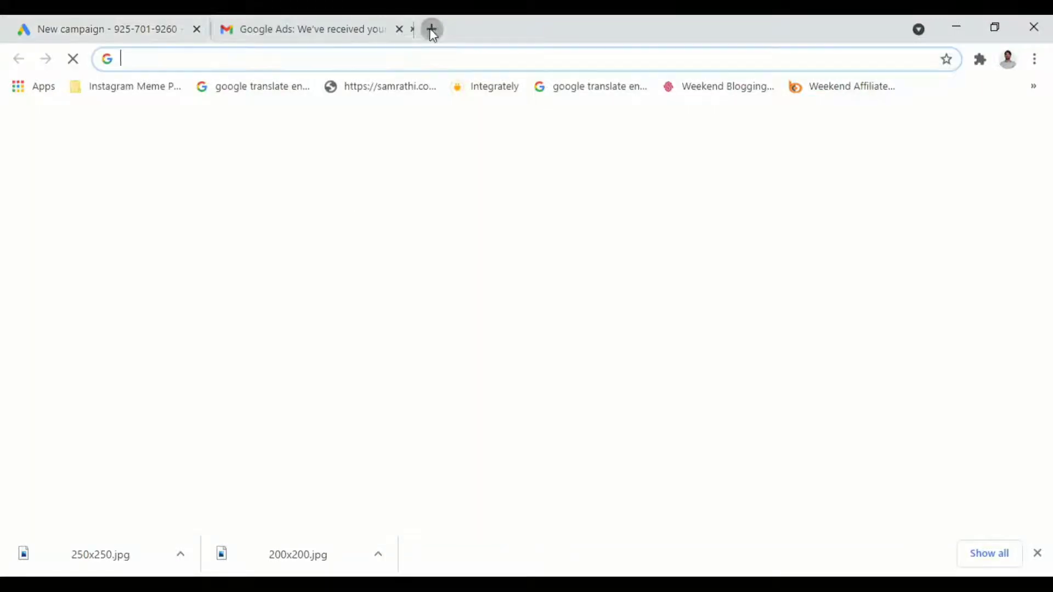
{"action": "type", "text": "blo"}
{"action": "key", "text": "Right"}
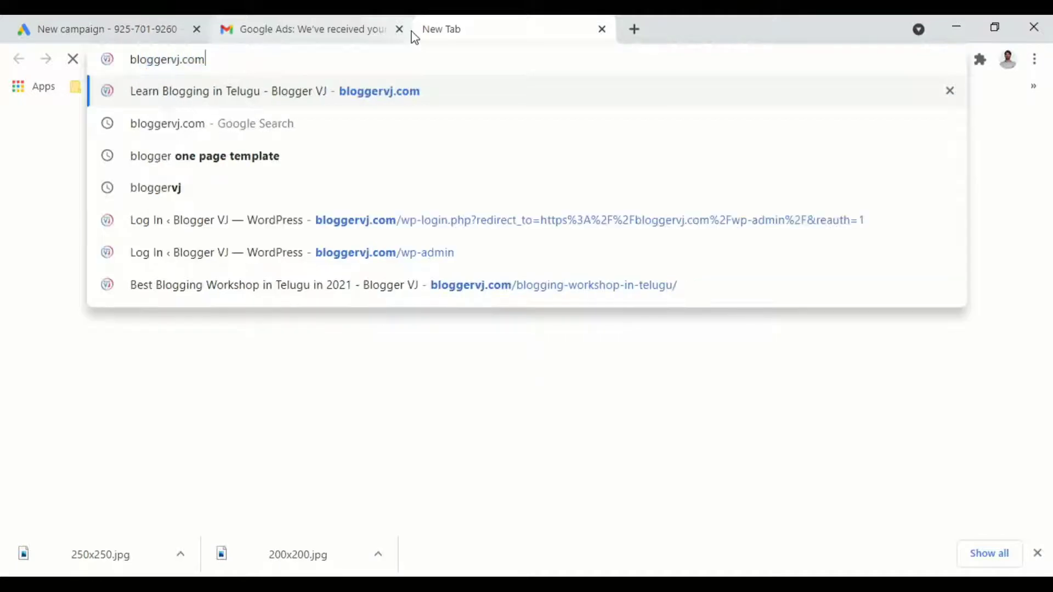
{"action": "type", "text": "/blog"}
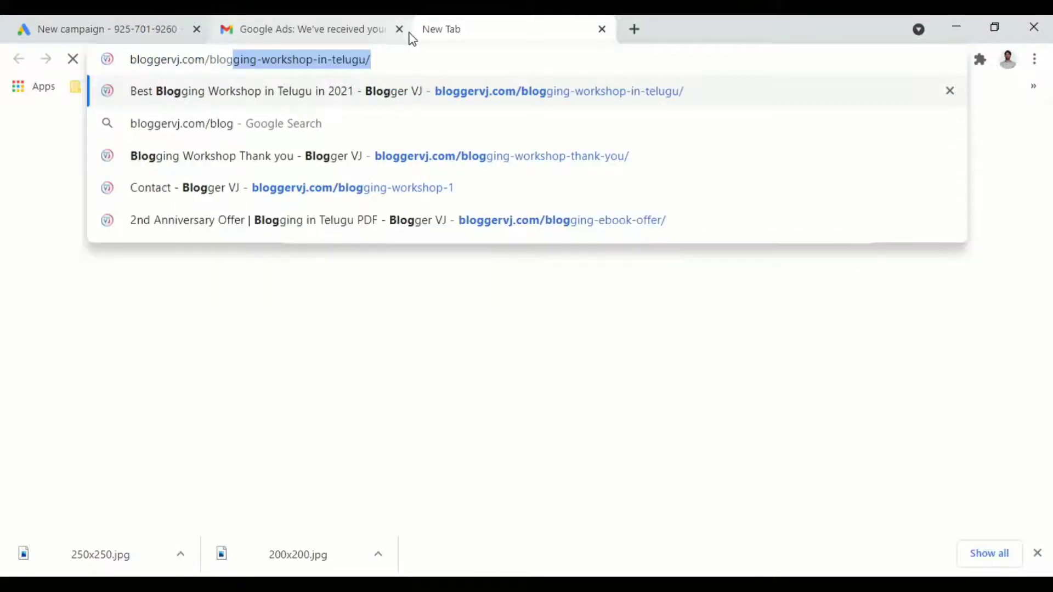
{"action": "key", "text": "ctrl+a"}
{"action": "key", "text": "ctrl+c"}
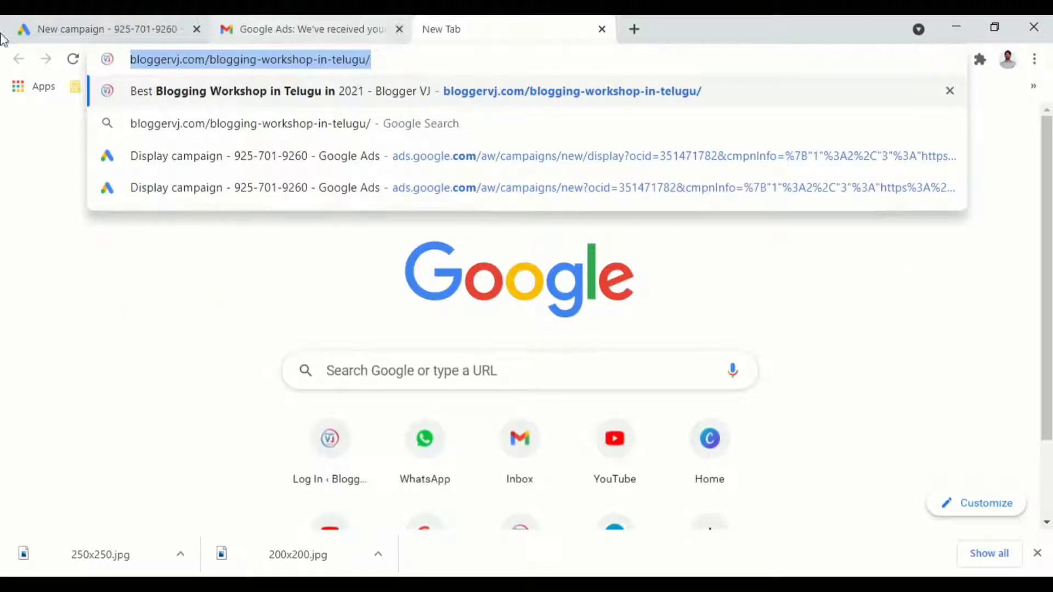
Paste the copied workshop address as the business's website in the new campaign and continue to the campaign settings.
{"action": "left_click", "coordinate": [99, 31]}
{"action": "key", "text": "ctrl+v"}
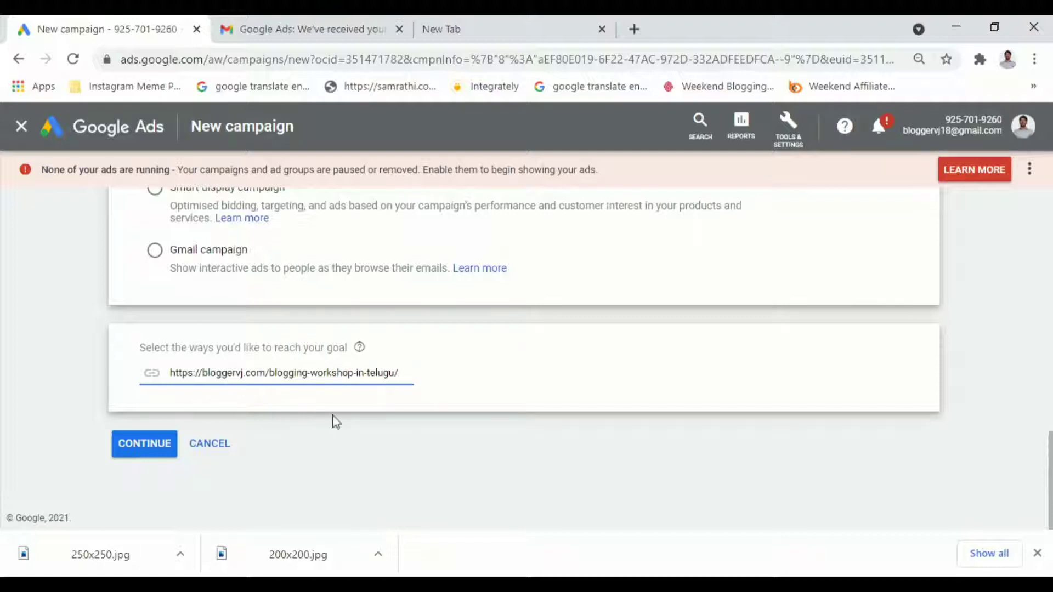
{"action": "left_click", "coordinate": [147, 450]}
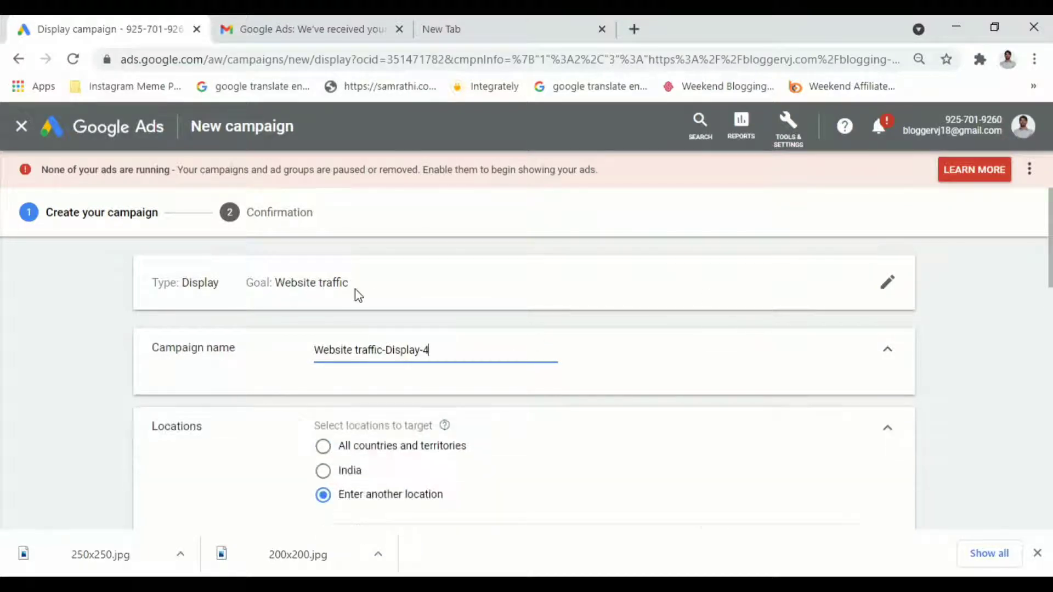
Rename the campaign as "2 Days Blogging Workshop-Display".
{"action": "left_click_drag", "start_coordinate": [432, 349], "coordinate": [311, 353]}
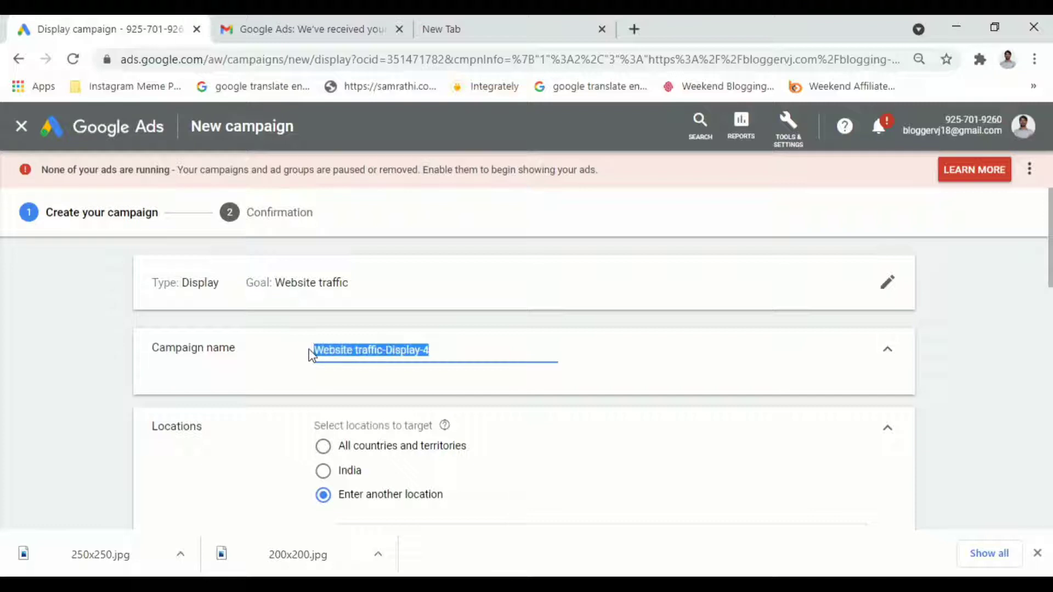
{"action": "type", "text": "2"}
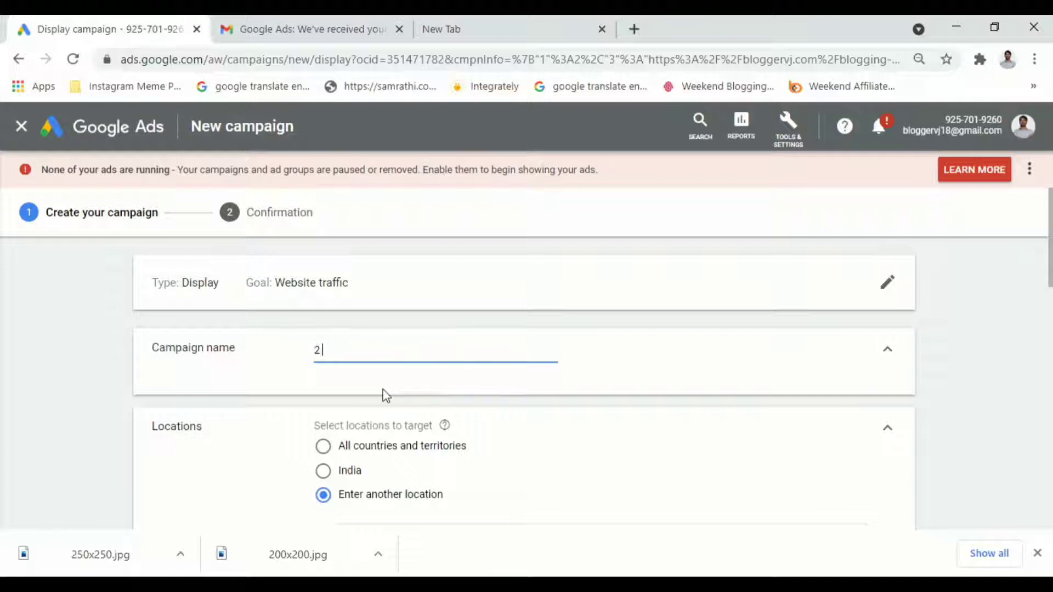
{"action": "type", "text": " DAys"}
{"action": "key", "text": "ctrl+shift+Left"}
{"action": "type", "text": "Days Blogging Worksgop"}
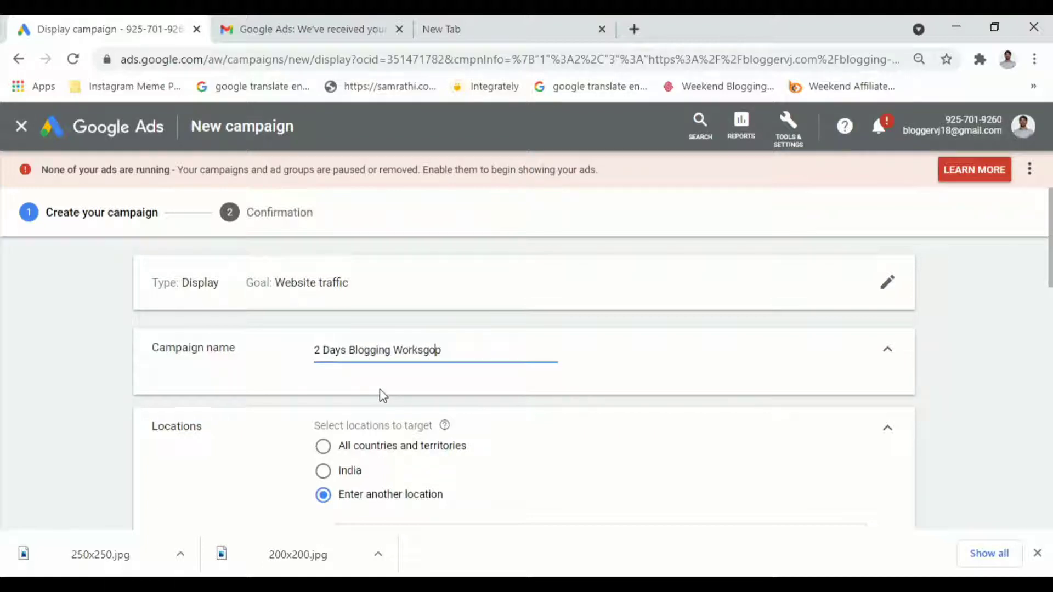
{"action": "key", "text": "Left"}
{"action": "key", "text": "shift+Left"}
{"action": "type", "text": "h"}
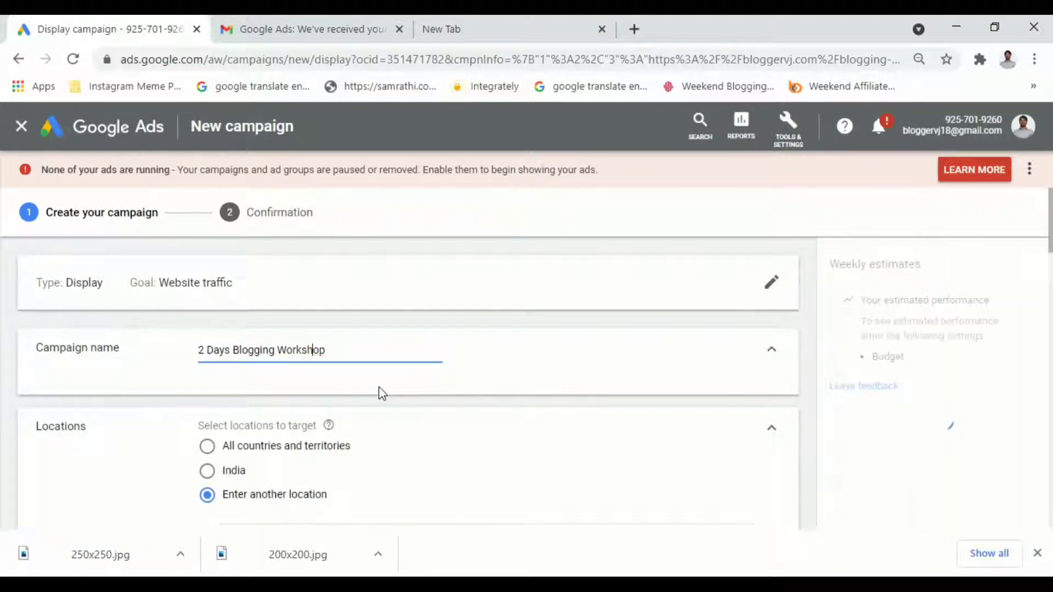
{"action": "scroll", "coordinate": [410, 365], "scroll_direction": "down", "scroll_amount": 2}
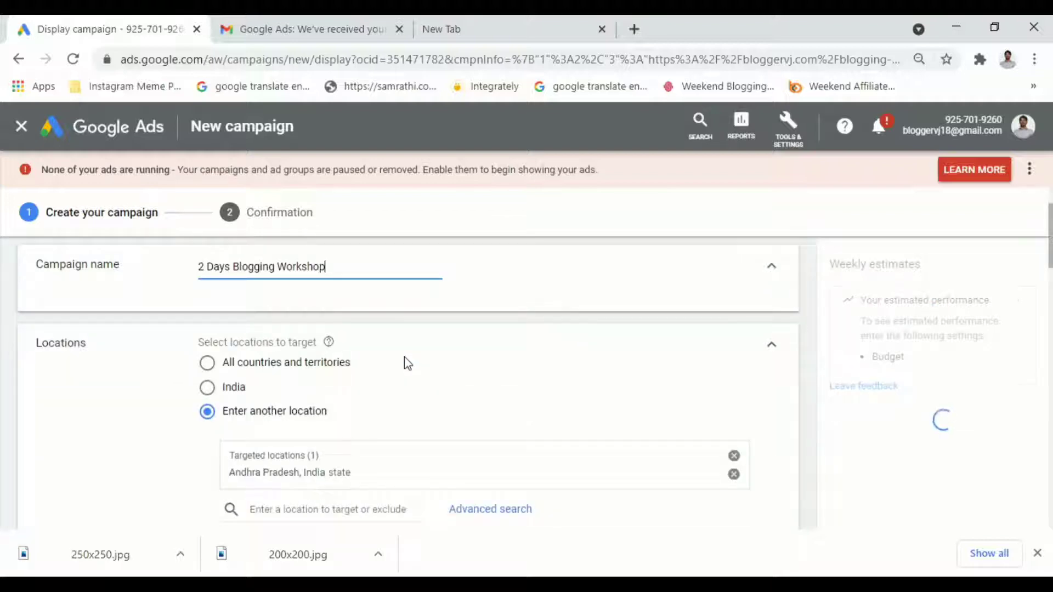
{"action": "type", "text": "-"}
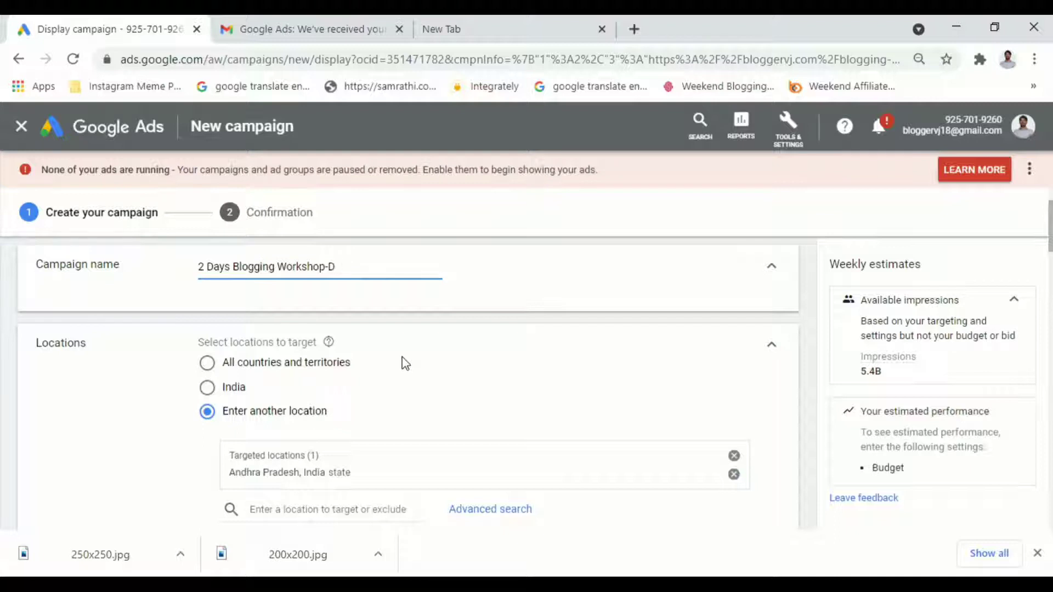
{"action": "type", "text": "Display"}
Add the state of Telangana, India to the targeted locations alongside Andhra Pradesh.
{"action": "scroll", "coordinate": [320, 377], "scroll_direction": "down", "scroll_amount": 2}
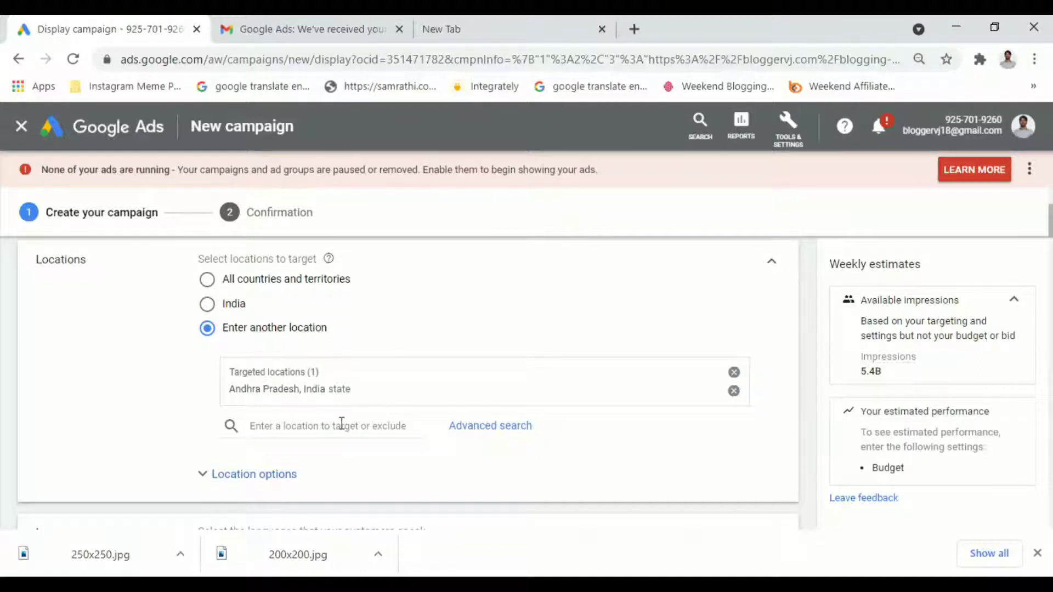
{"action": "left_click_drag", "start_coordinate": [362, 389], "coordinate": [228, 389]}
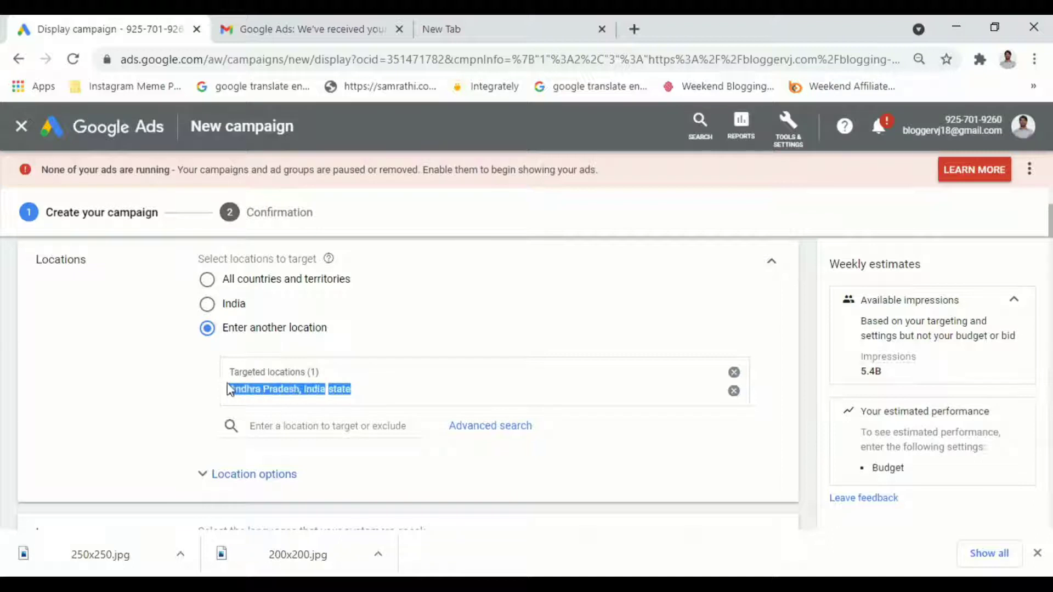
{"action": "left_click", "coordinate": [363, 436]}
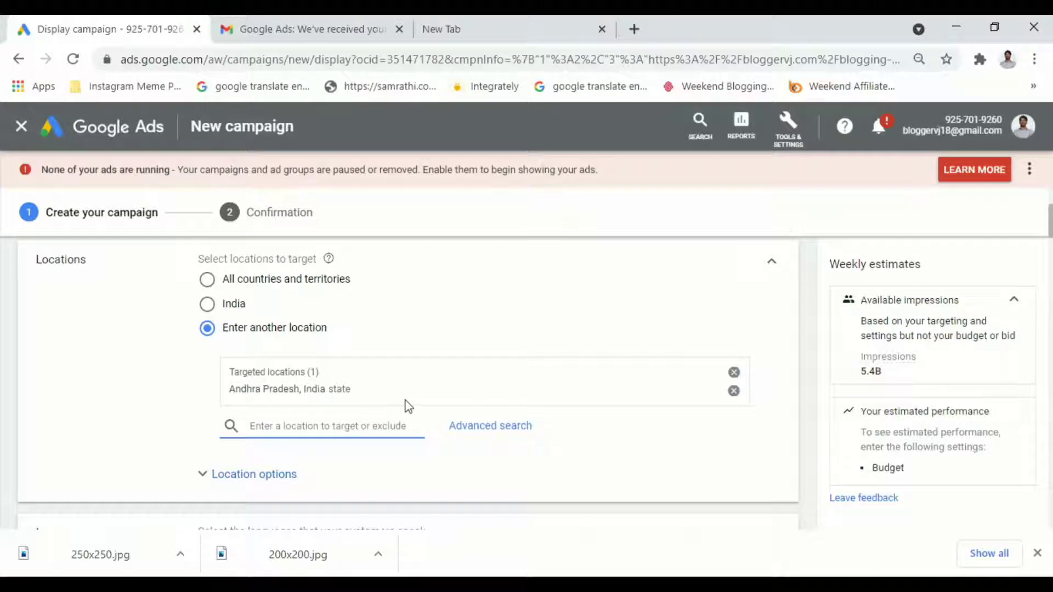
{"action": "type", "text": "telan"}
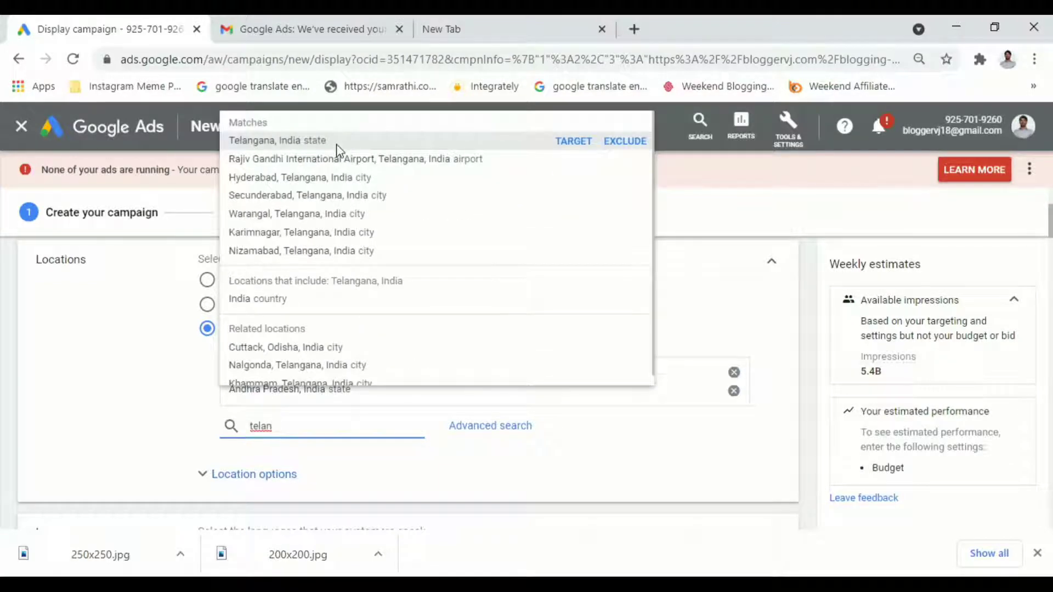
{"action": "left_click", "coordinate": [307, 141]}
{"action": "scroll", "coordinate": [570, 329], "scroll_direction": "down", "scroll_amount": 1}
{"action": "scroll", "coordinate": [625, 400], "scroll_direction": "down", "scroll_amount": 1}
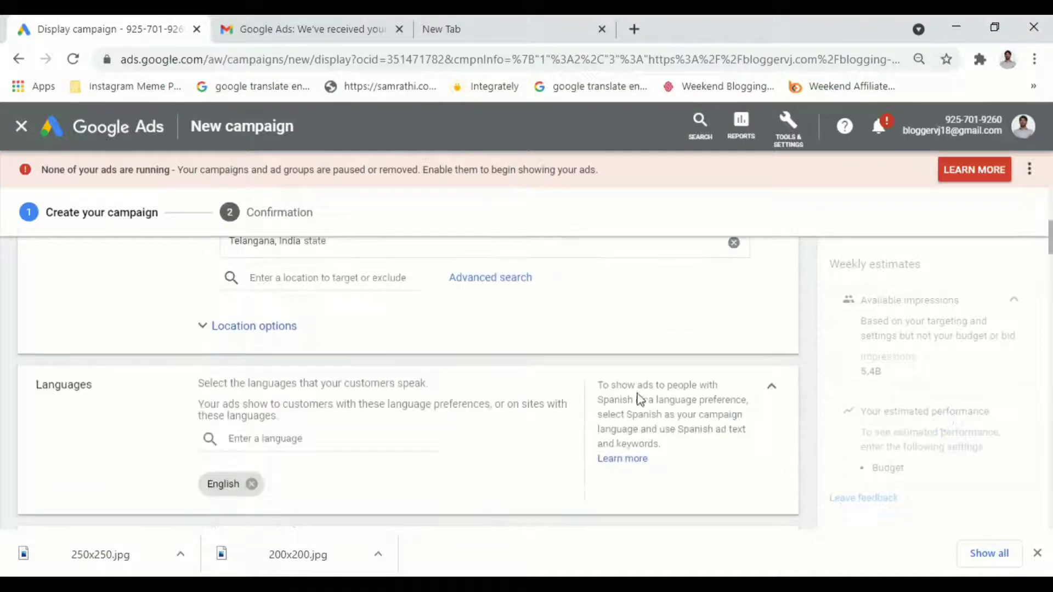
{"action": "scroll", "coordinate": [428, 362], "scroll_direction": "up", "scroll_amount": 3}
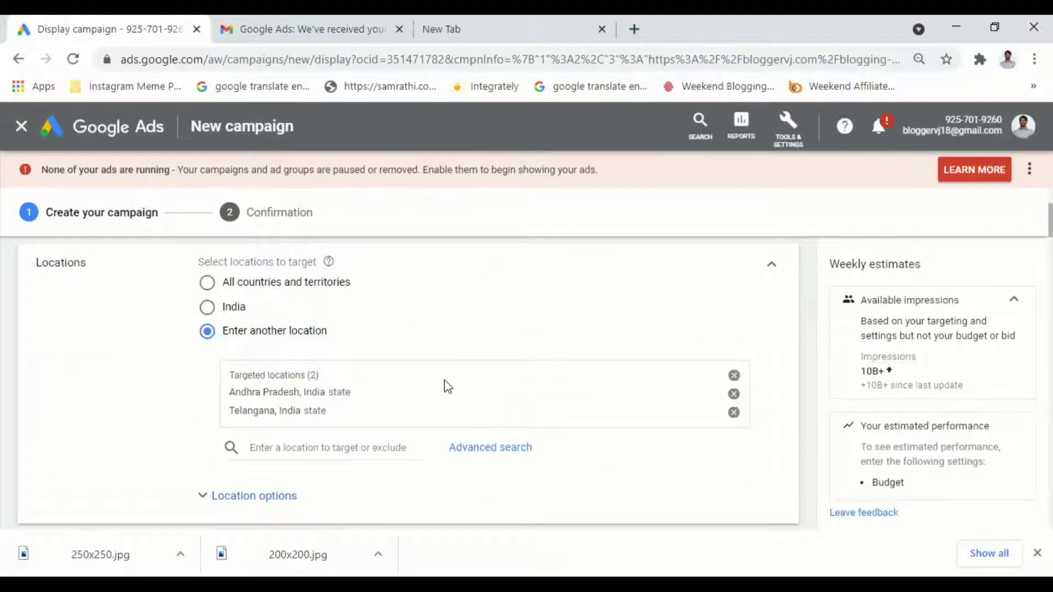
Keep English as the language and choose Conversions as the bidding focus, then review the bidding and budget settings.
{"action": "scroll", "coordinate": [449, 384], "scroll_direction": "down", "scroll_amount": 4}
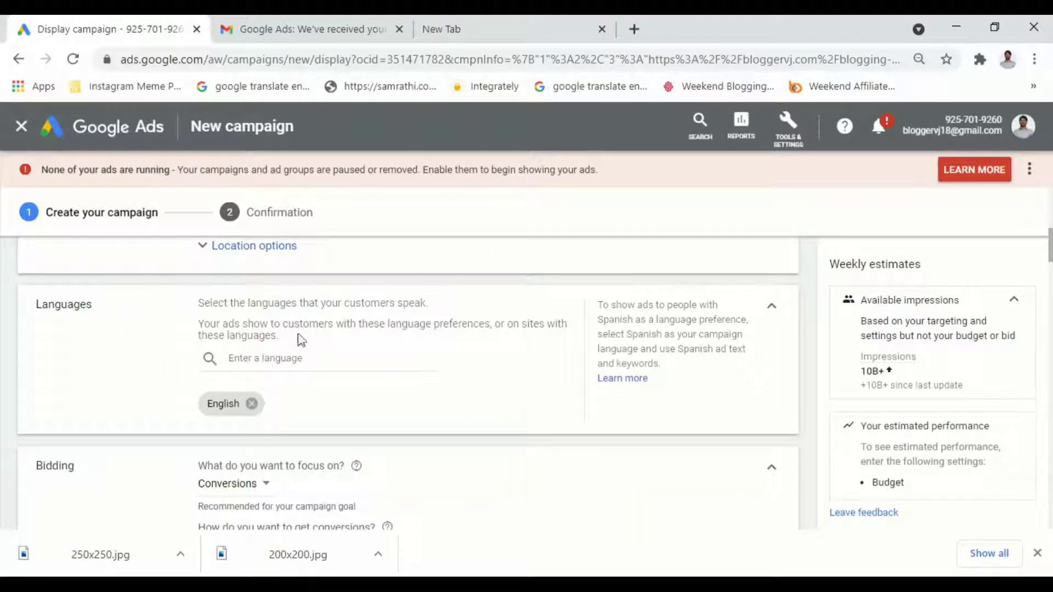
{"action": "scroll", "coordinate": [348, 387], "scroll_direction": "down", "scroll_amount": 3}
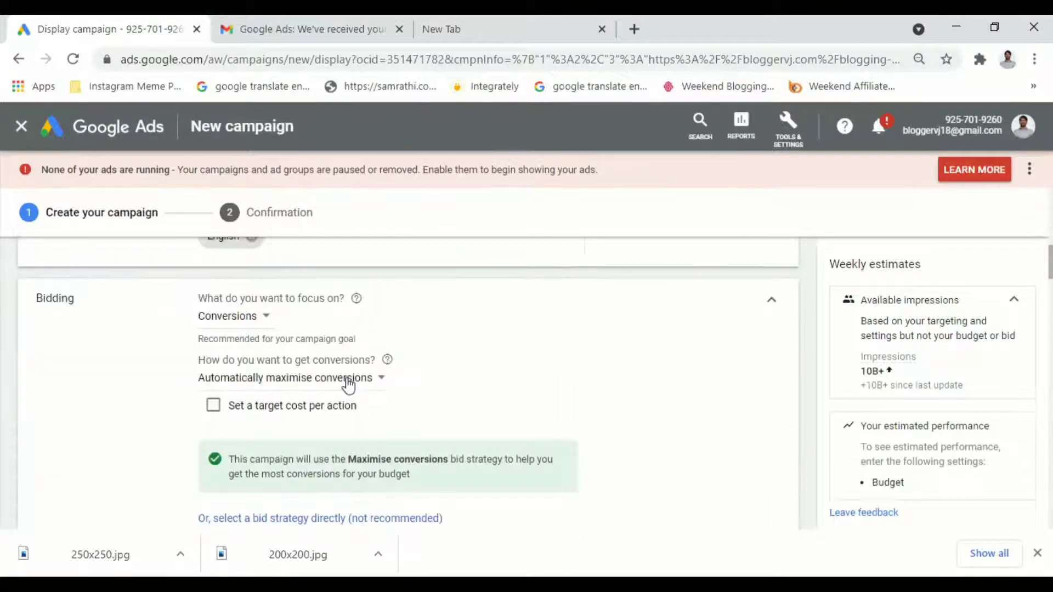
{"action": "left_click", "coordinate": [265, 315]}
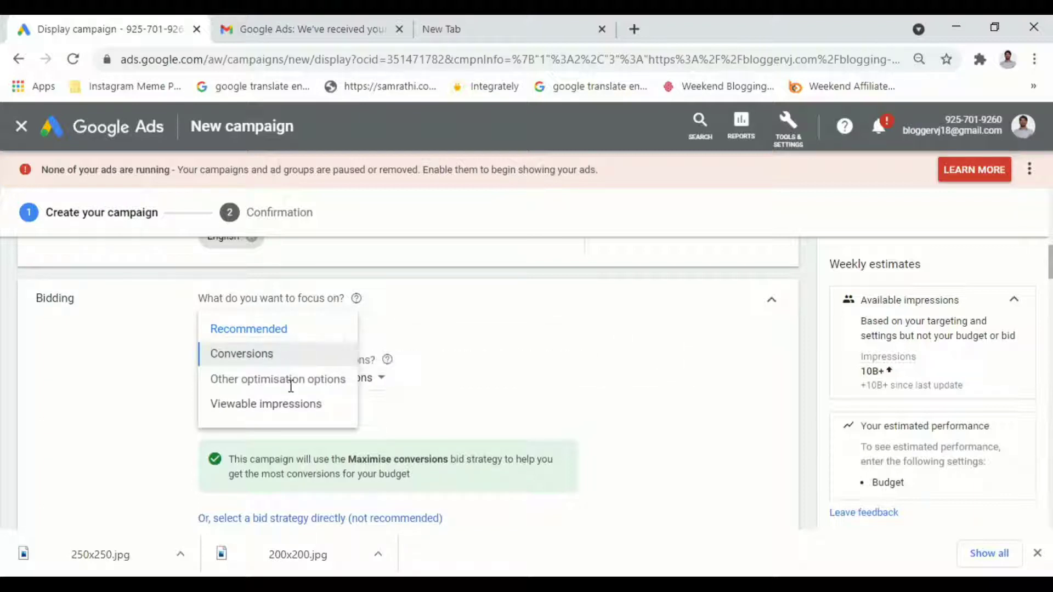
{"action": "left_click", "coordinate": [266, 354]}
{"action": "scroll", "coordinate": [413, 341], "scroll_direction": "down", "scroll_amount": 3}
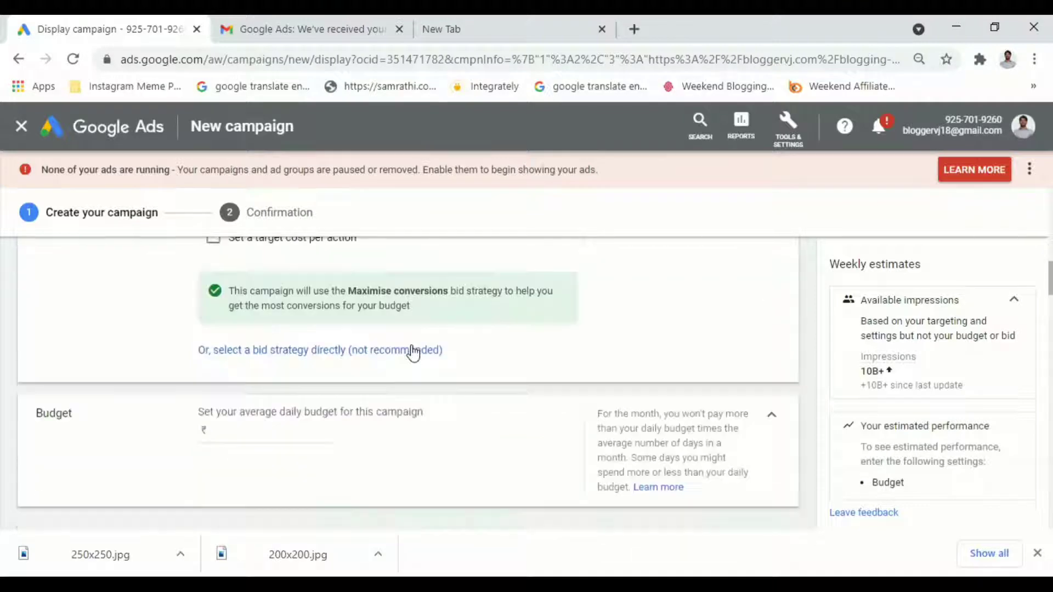
{"action": "scroll", "coordinate": [414, 352], "scroll_direction": "up", "scroll_amount": 3}
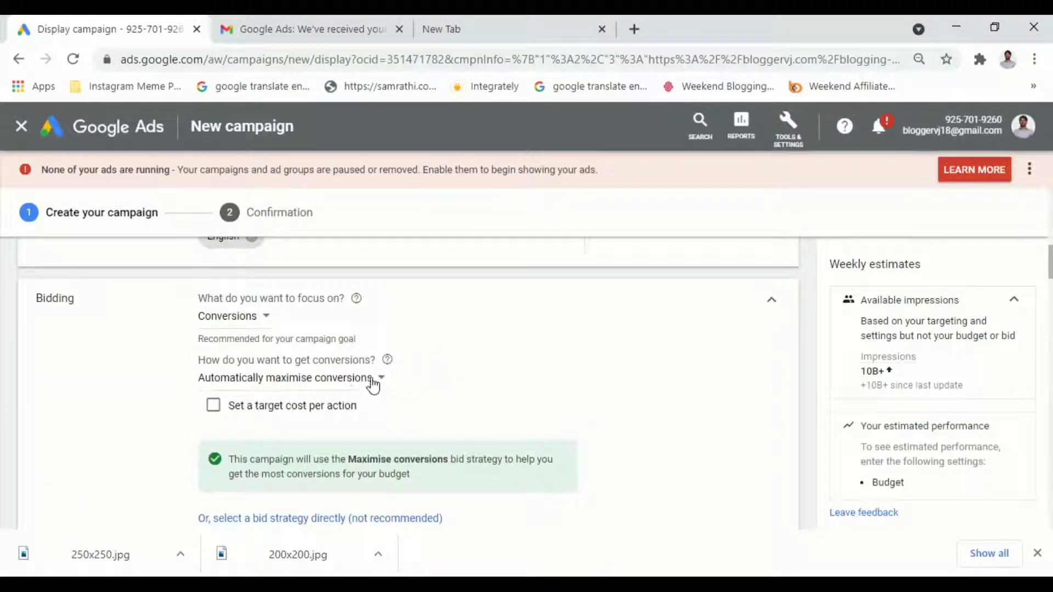
{"action": "left_click", "coordinate": [214, 407]}
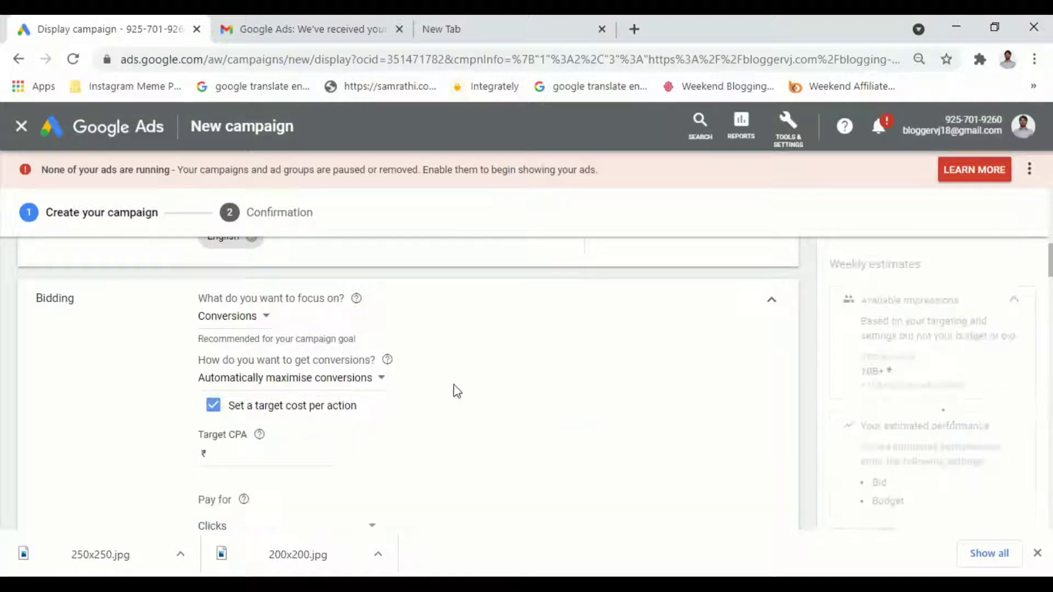
{"action": "scroll", "coordinate": [454, 384], "scroll_direction": "down", "scroll_amount": 2}
{"action": "left_click", "coordinate": [255, 369]}
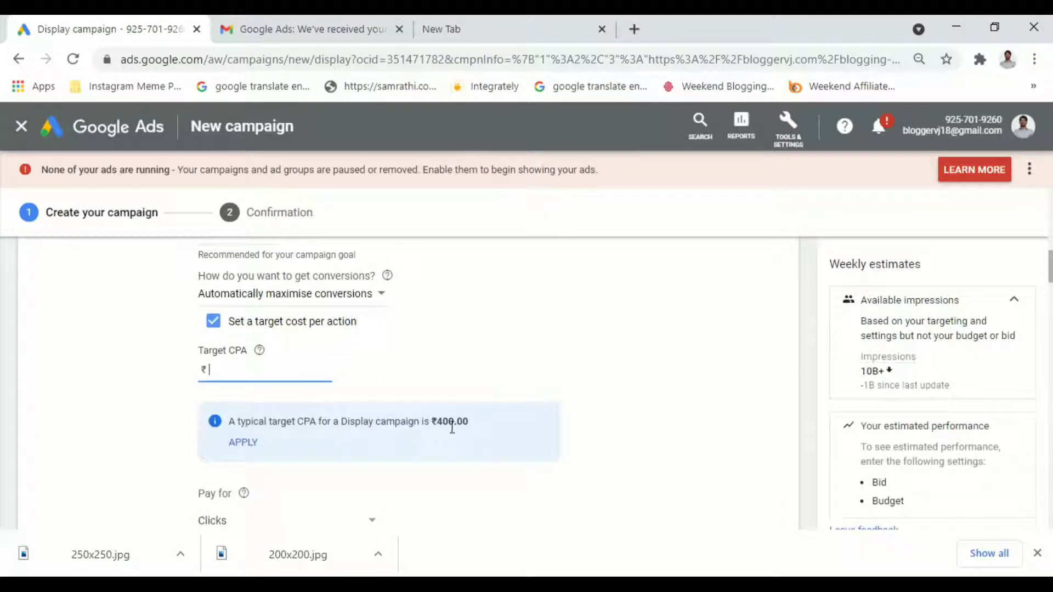
Choose manually set bids as the way to get conversions for the campaign.
{"action": "left_click", "coordinate": [364, 295]}
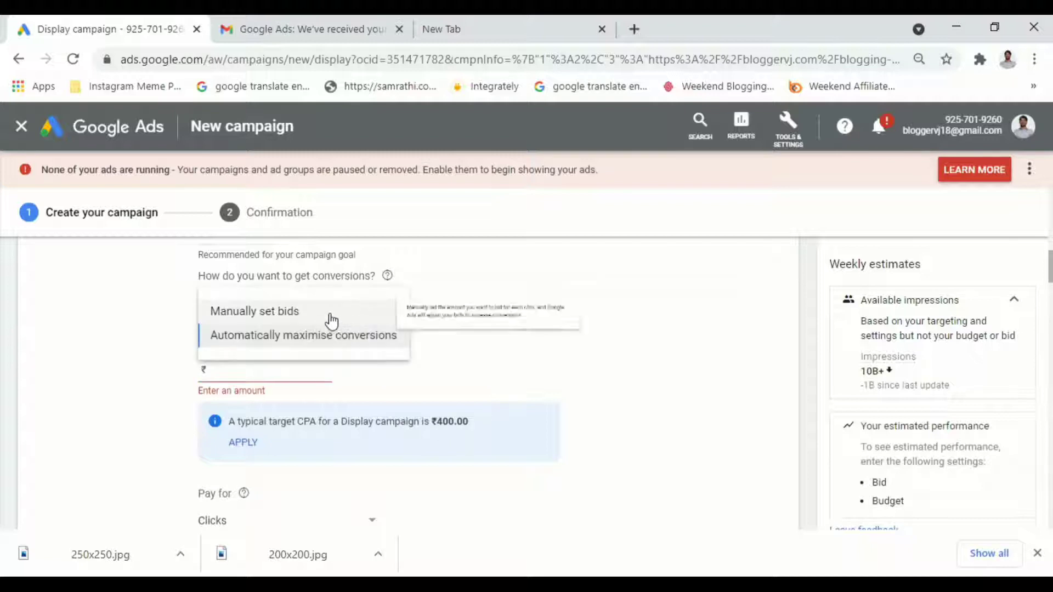
{"action": "left_click", "coordinate": [329, 317]}
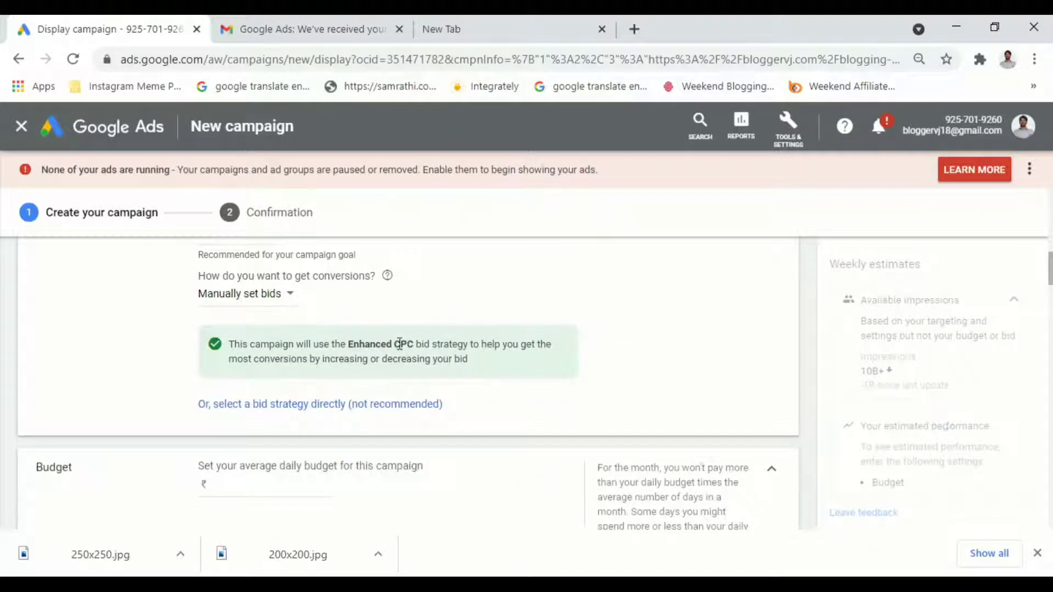
{"action": "scroll", "coordinate": [398, 346], "scroll_direction": "up", "scroll_amount": 2}
{"action": "left_click", "coordinate": [281, 381]}
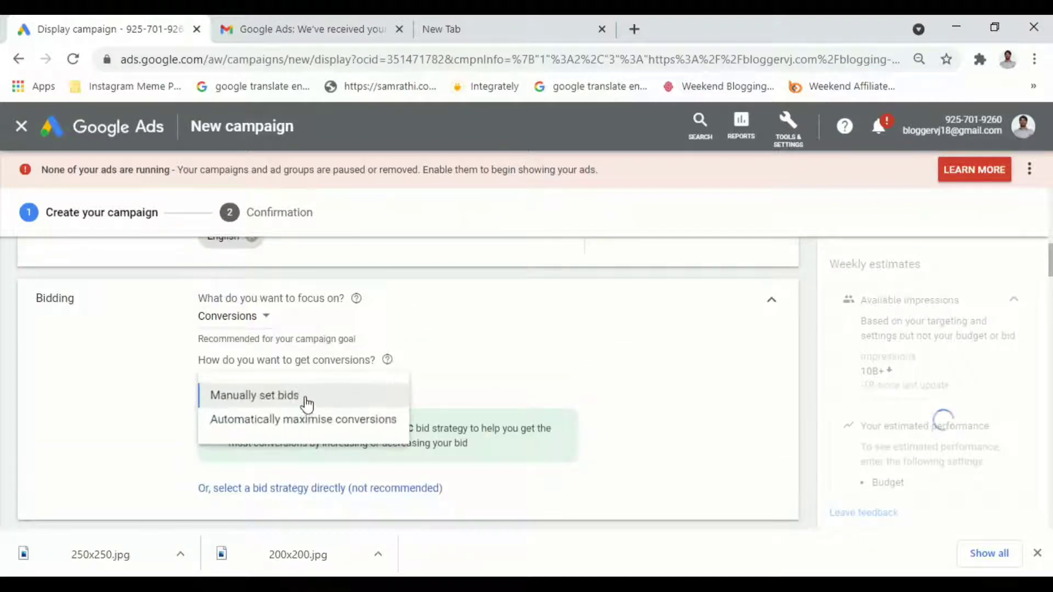
{"action": "left_click", "coordinate": [410, 394]}
Set the campaign's average daily budget to ₹100.
{"action": "scroll", "coordinate": [410, 394], "scroll_direction": "down", "scroll_amount": 2}
{"action": "scroll", "coordinate": [412, 375], "scroll_direction": "down", "scroll_amount": 2}
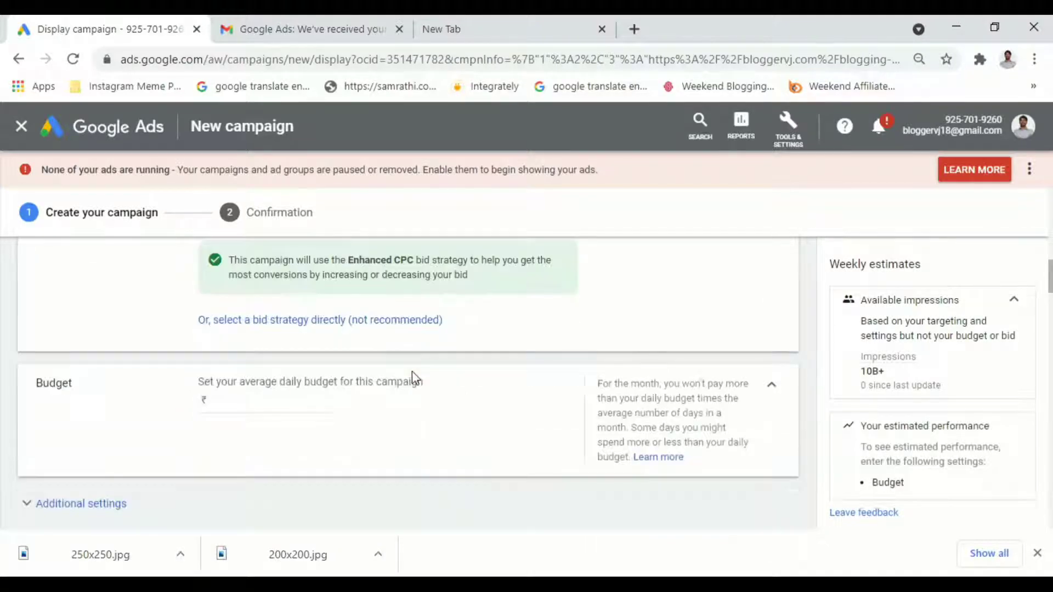
{"action": "left_click", "coordinate": [262, 406]}
{"action": "type", "text": "100"}
{"action": "left_click", "coordinate": [295, 431]}
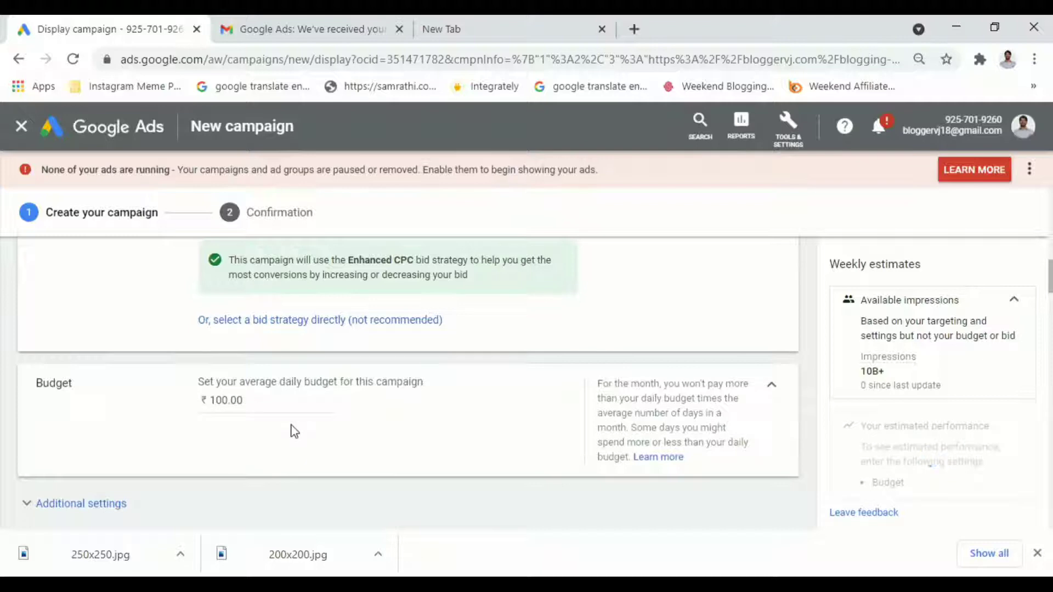
{"action": "scroll", "coordinate": [383, 411], "scroll_direction": "down", "scroll_amount": 2}
{"action": "scroll", "coordinate": [393, 406], "scroll_direction": "down", "scroll_amount": 2}
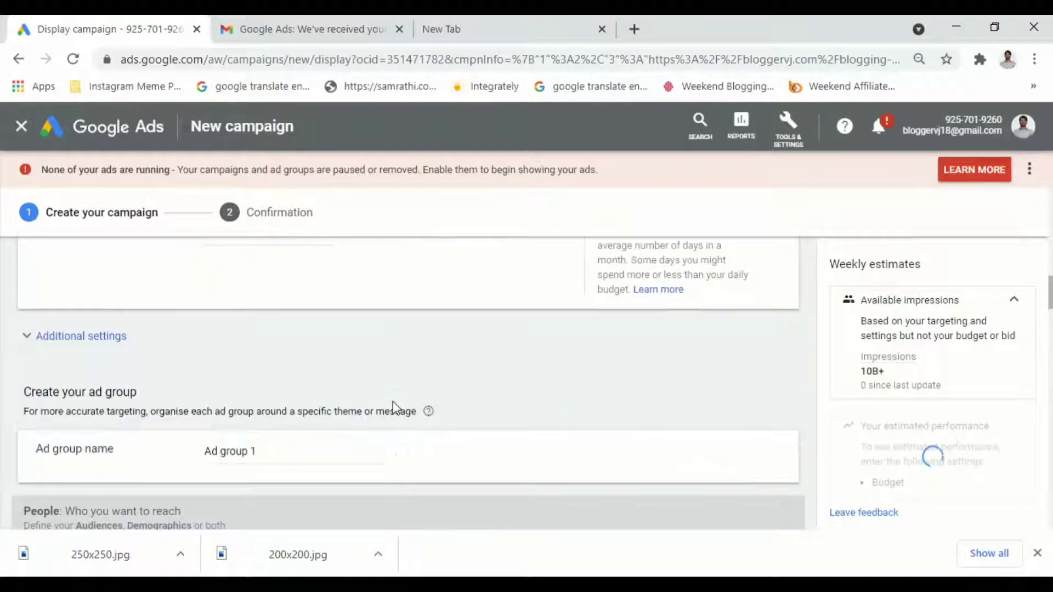
{"action": "scroll", "coordinate": [518, 406], "scroll_direction": "up", "scroll_amount": 2}
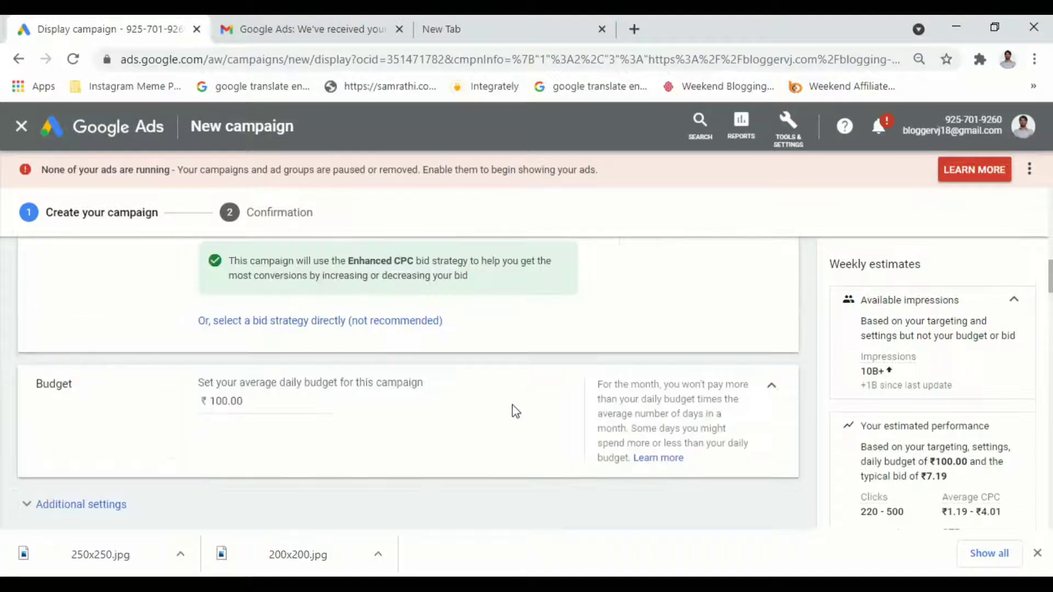
Review the device targeting options in the campaign's additional settings, keeping ads shown on all devices.
{"action": "scroll", "coordinate": [526, 406], "scroll_direction": "down", "scroll_amount": 2}
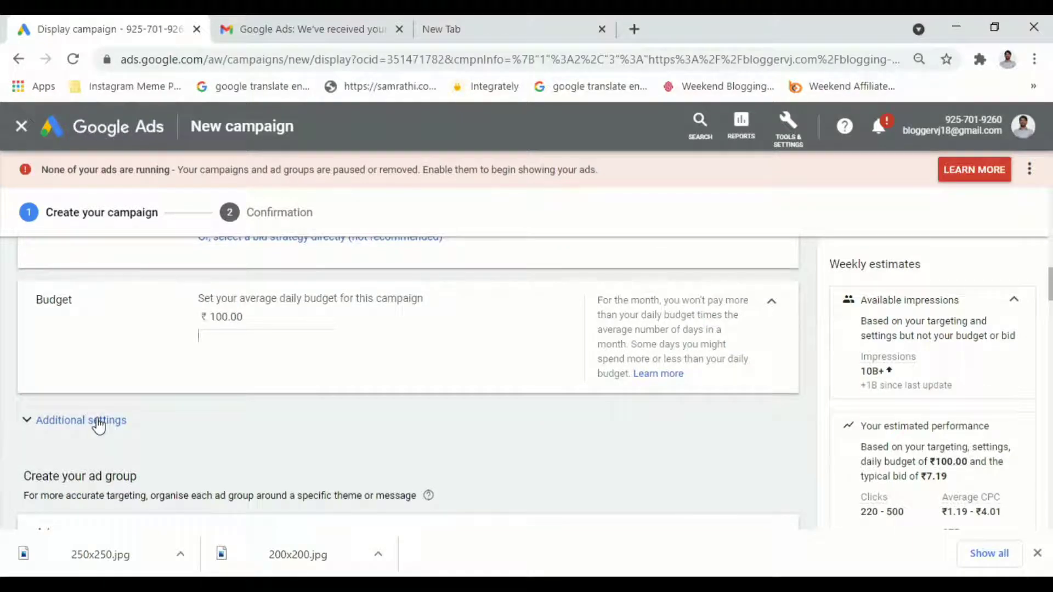
{"action": "left_click", "coordinate": [99, 423]}
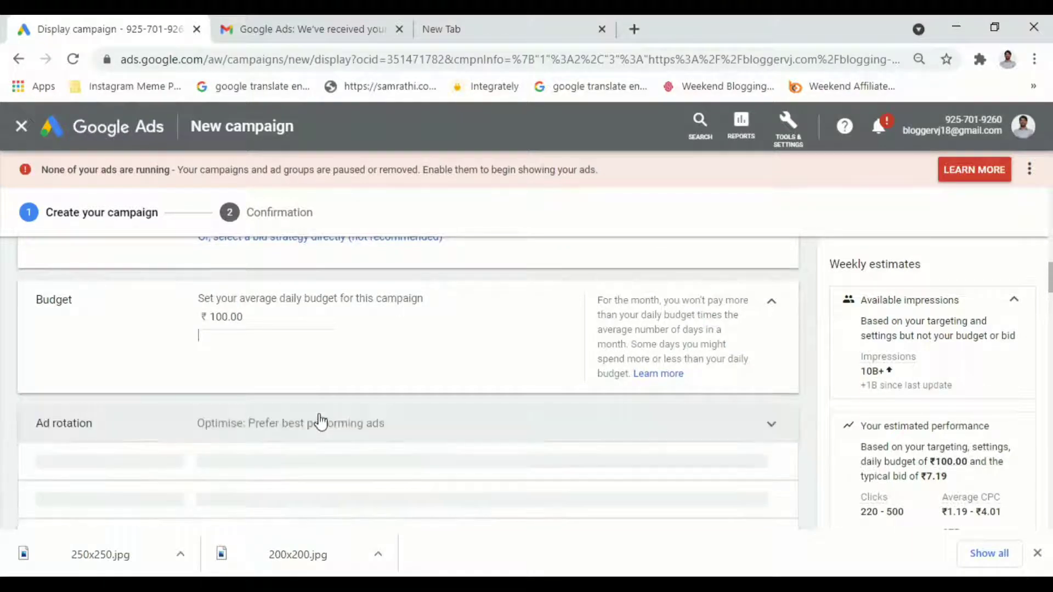
{"action": "scroll", "coordinate": [384, 401], "scroll_direction": "down", "scroll_amount": 2}
{"action": "scroll", "coordinate": [498, 367], "scroll_direction": "down", "scroll_amount": 4}
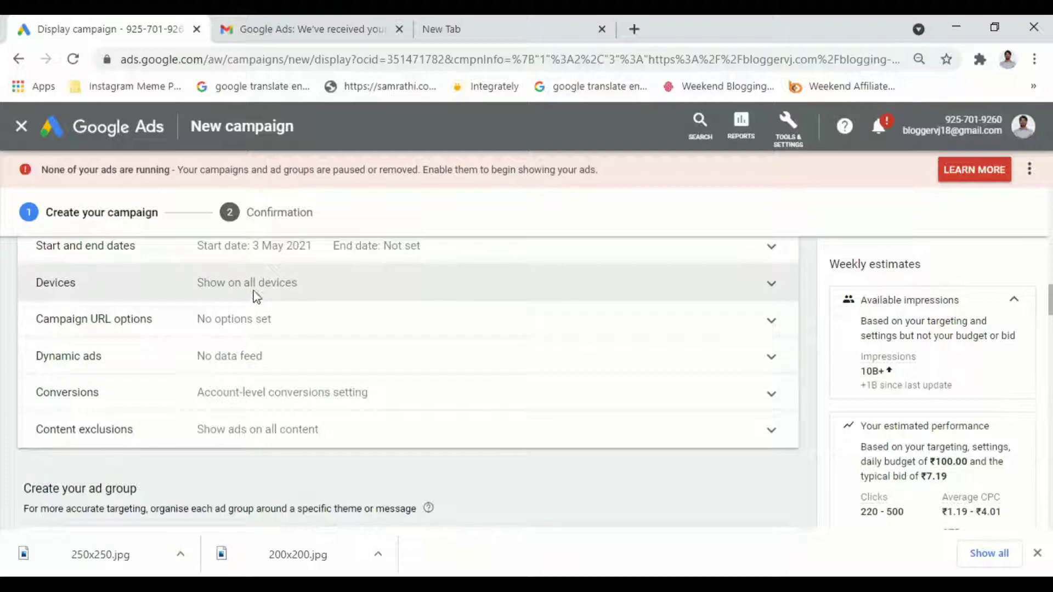
{"action": "left_click", "coordinate": [254, 294]}
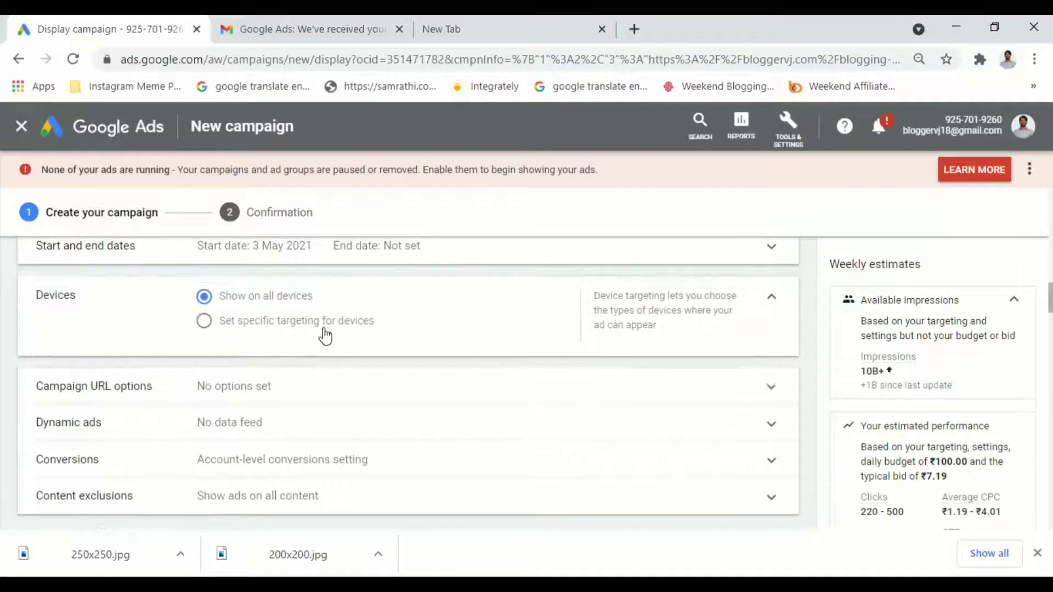
{"action": "left_click", "coordinate": [266, 328]}
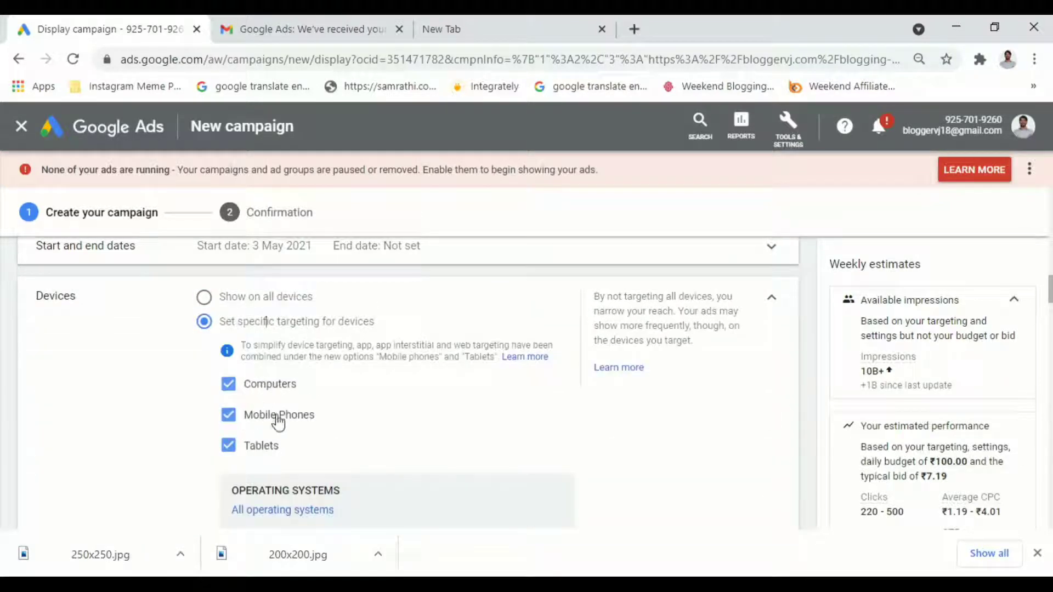
{"action": "left_click", "coordinate": [245, 299]}
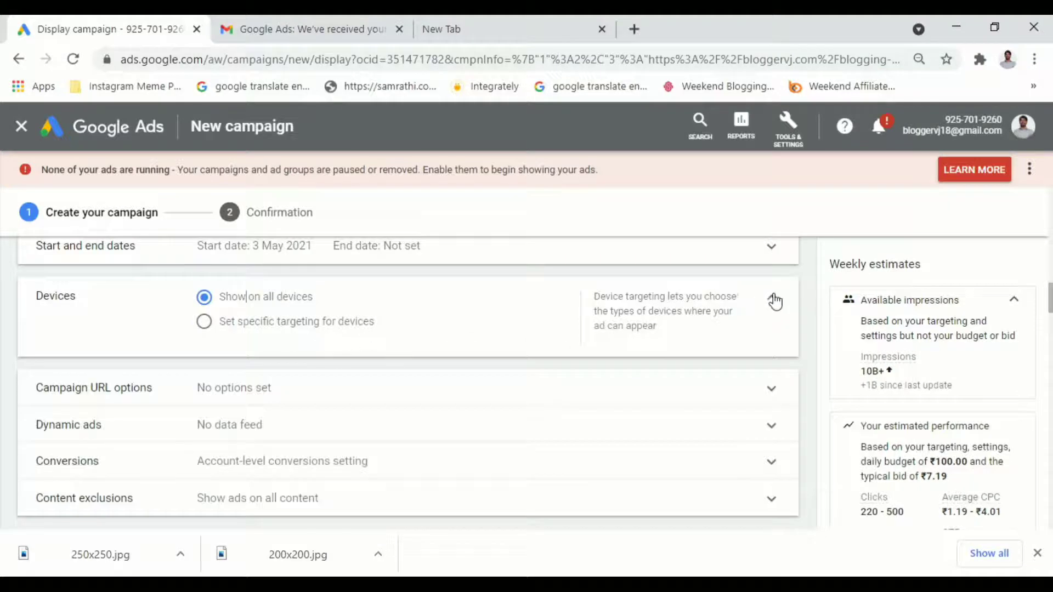
{"action": "left_click", "coordinate": [775, 301]}
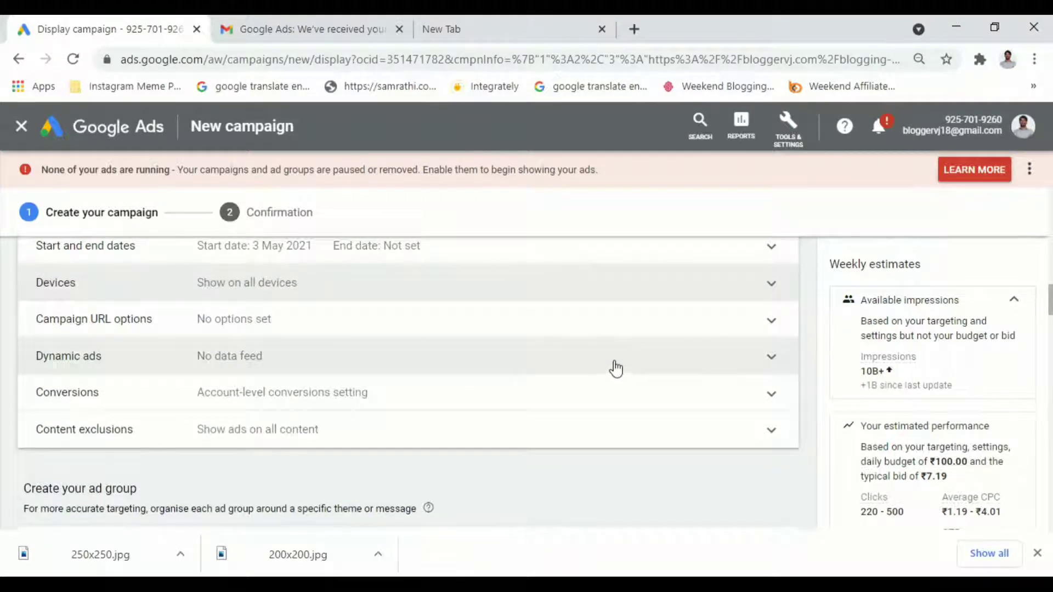
Rename the ad group as "Display Workshop".
{"action": "scroll", "coordinate": [616, 369], "scroll_direction": "down", "scroll_amount": 3}
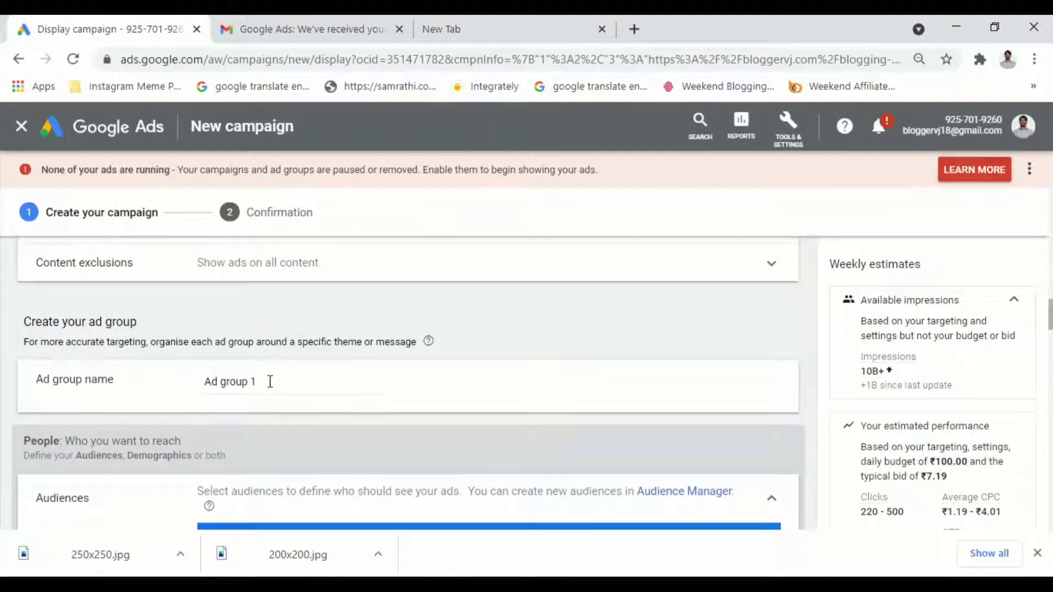
{"action": "left_click_drag", "start_coordinate": [270, 382], "coordinate": [197, 384]}
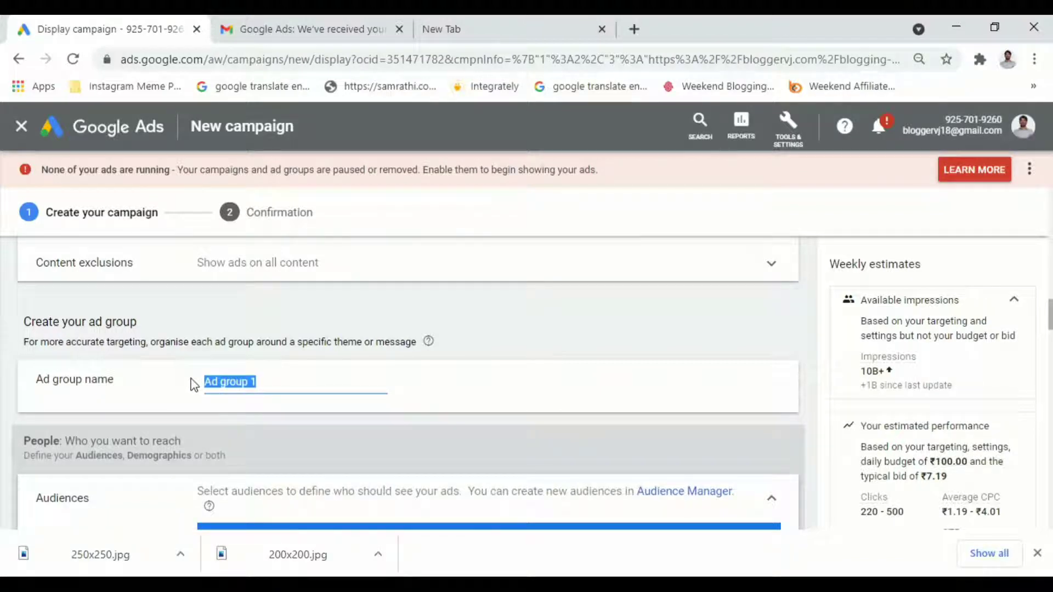
{"action": "type", "text": "Display Workshop"}
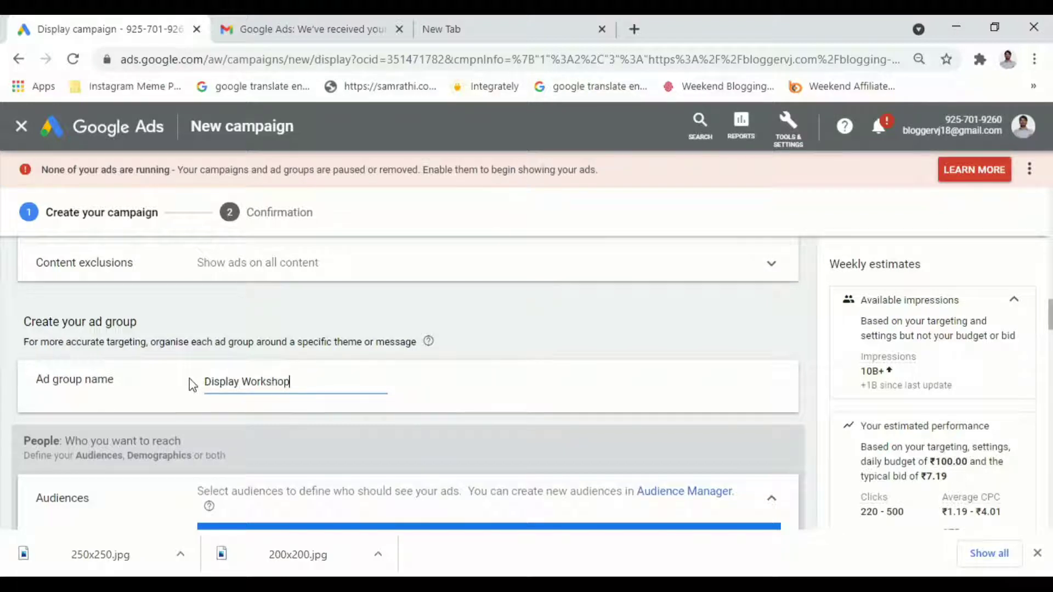
Search the audiences for "blogging" and add How to Make Money Blogging to the targeted audiences.
{"action": "scroll", "coordinate": [334, 409], "scroll_direction": "down", "scroll_amount": 1}
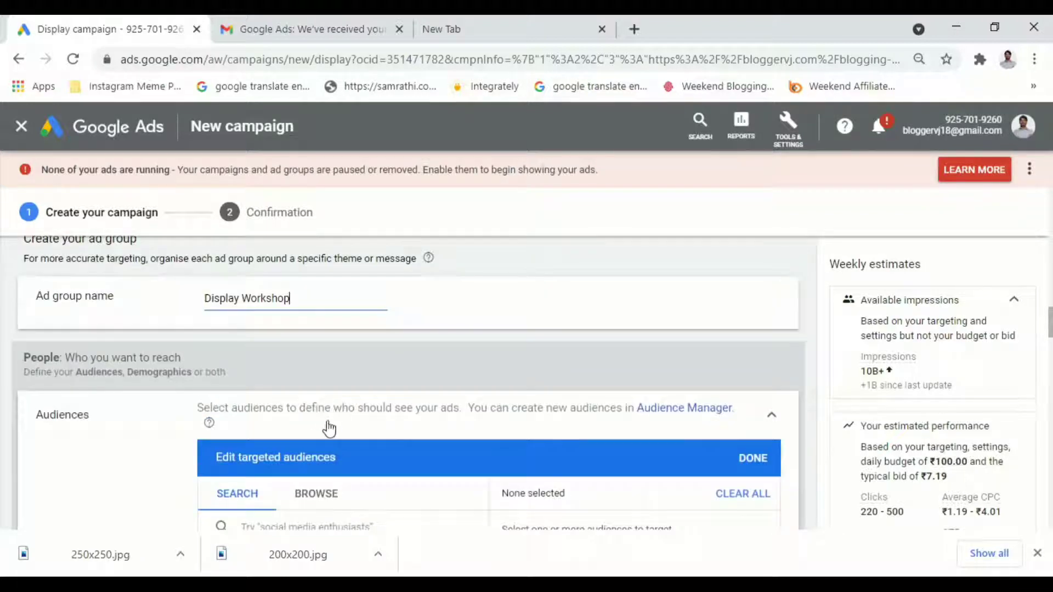
{"action": "scroll", "coordinate": [326, 433], "scroll_direction": "down", "scroll_amount": 1}
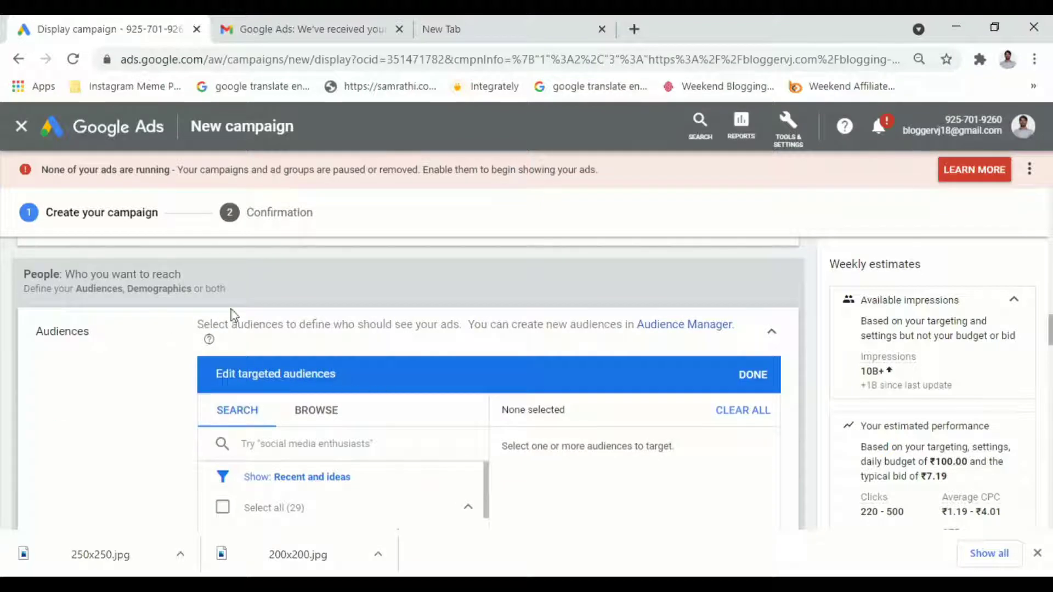
{"action": "scroll", "coordinate": [274, 332], "scroll_direction": "down", "scroll_amount": 1}
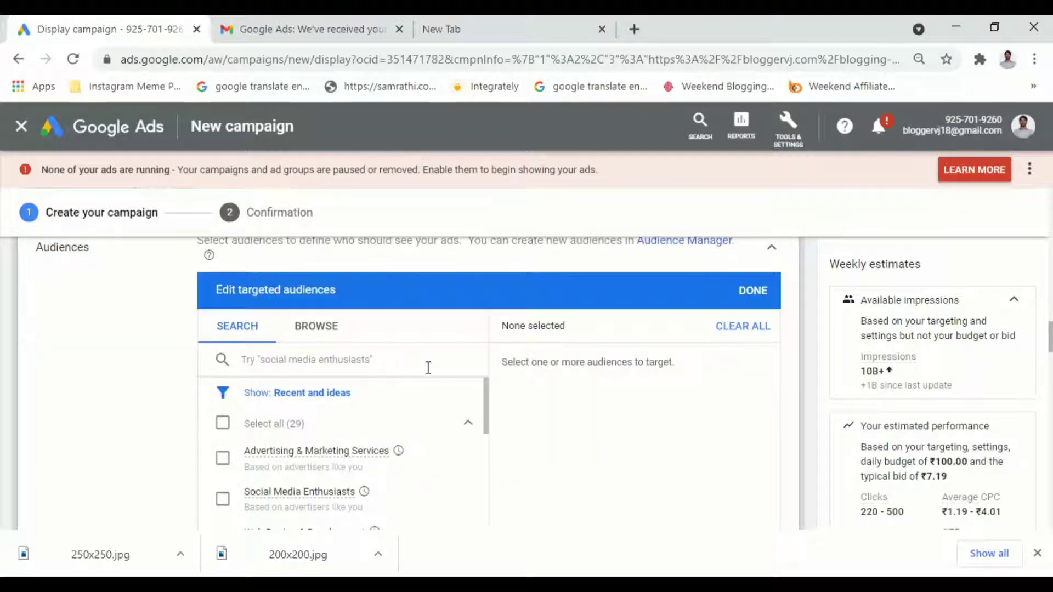
{"action": "scroll", "coordinate": [462, 391], "scroll_direction": "down", "scroll_amount": 3}
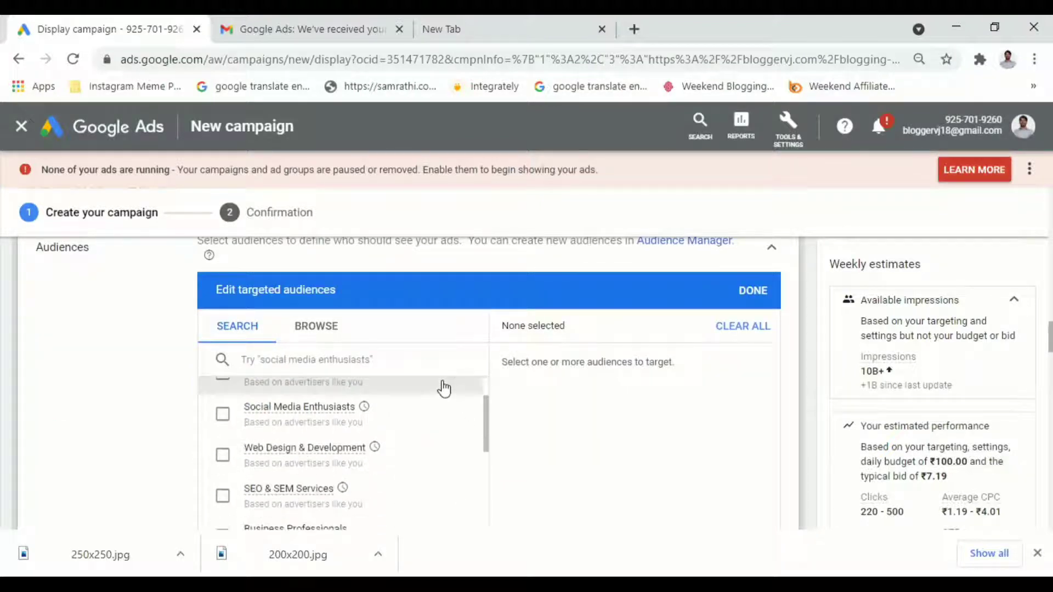
{"action": "scroll", "coordinate": [442, 388], "scroll_direction": "up", "scroll_amount": 3}
{"action": "left_click", "coordinate": [351, 362]}
{"action": "type", "text": "blogg"}
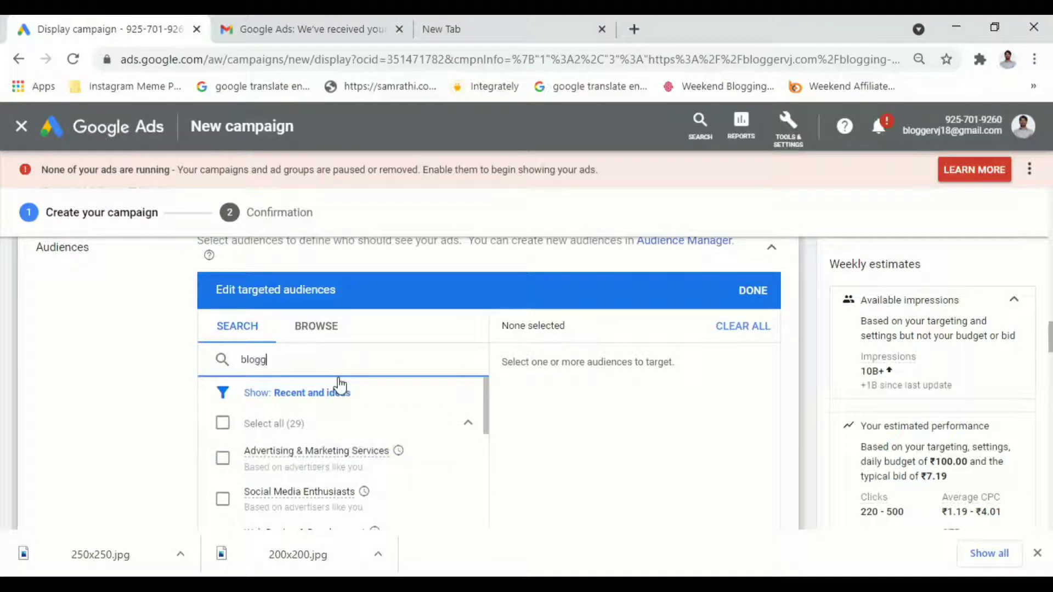
{"action": "type", "text": "ing"}
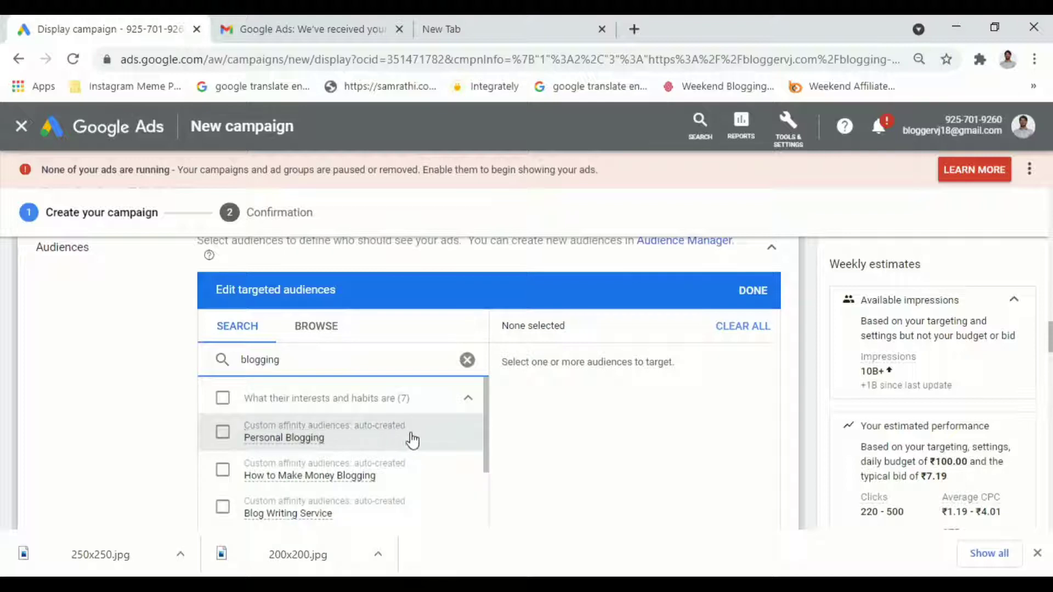
{"action": "left_click", "coordinate": [226, 470]}
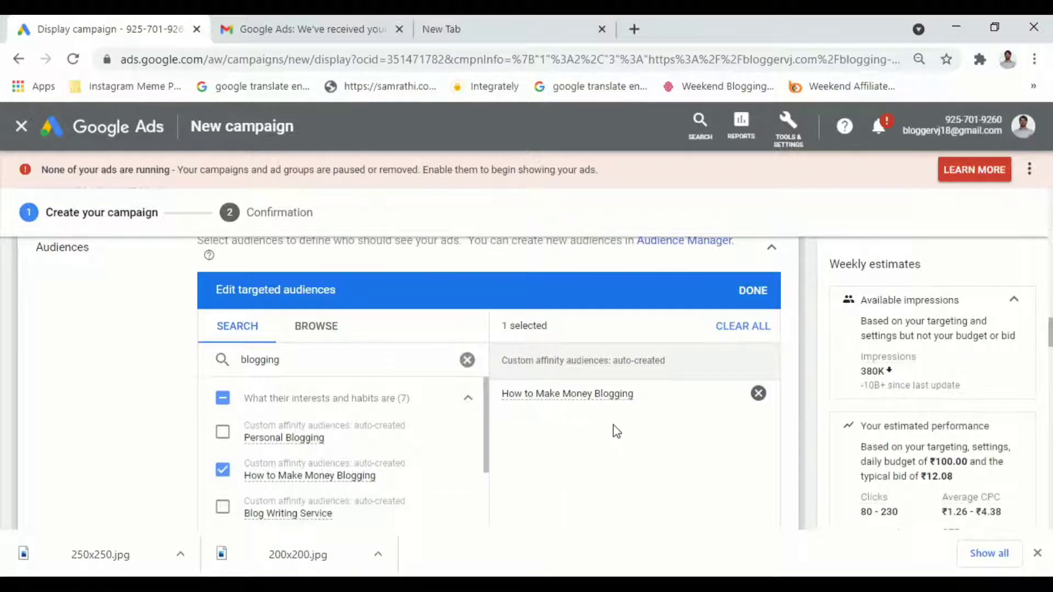
Search the audiences for "online money earning" and add Extra Income Opportunities and Make Money Online to the targeted audiences.
{"action": "scroll", "coordinate": [598, 425], "scroll_direction": "down", "scroll_amount": 2}
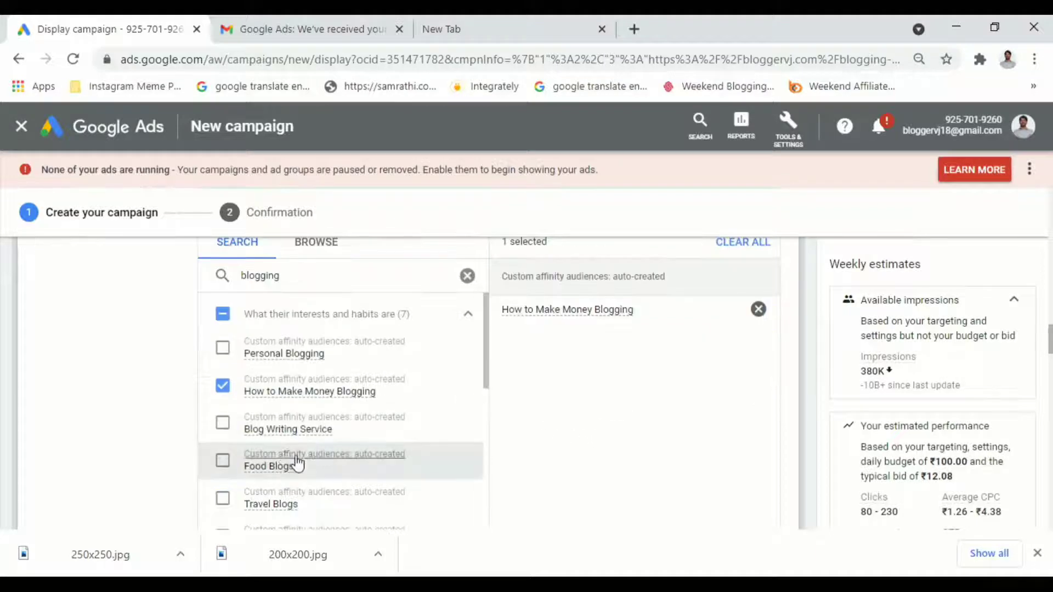
{"action": "scroll", "coordinate": [315, 422], "scroll_direction": "up", "scroll_amount": 3}
{"action": "double_click", "coordinate": [257, 444]}
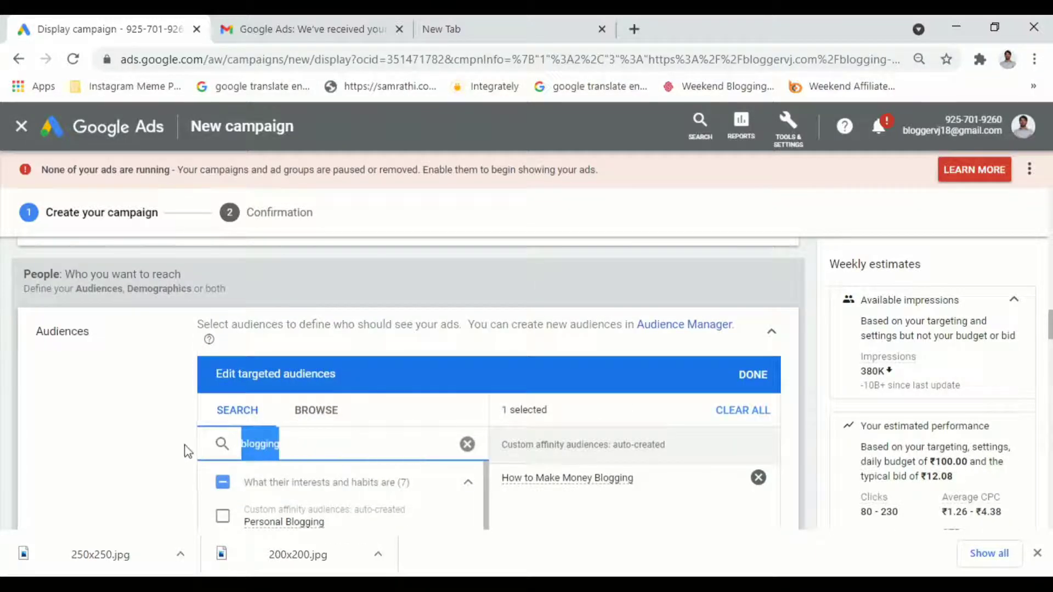
{"action": "type", "text": "online money earning"}
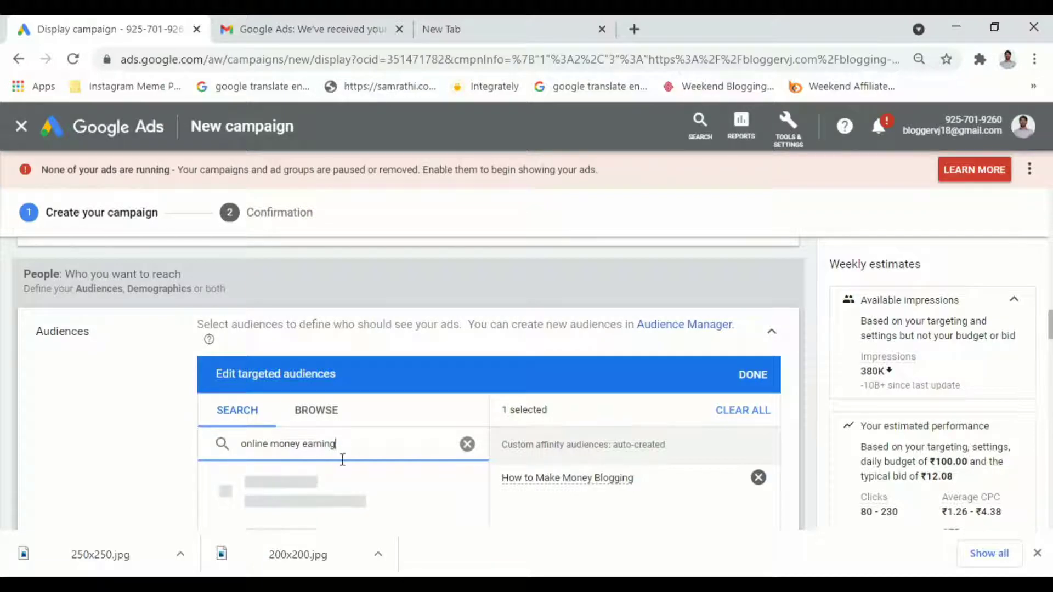
{"action": "scroll", "coordinate": [338, 458], "scroll_direction": "down", "scroll_amount": 2}
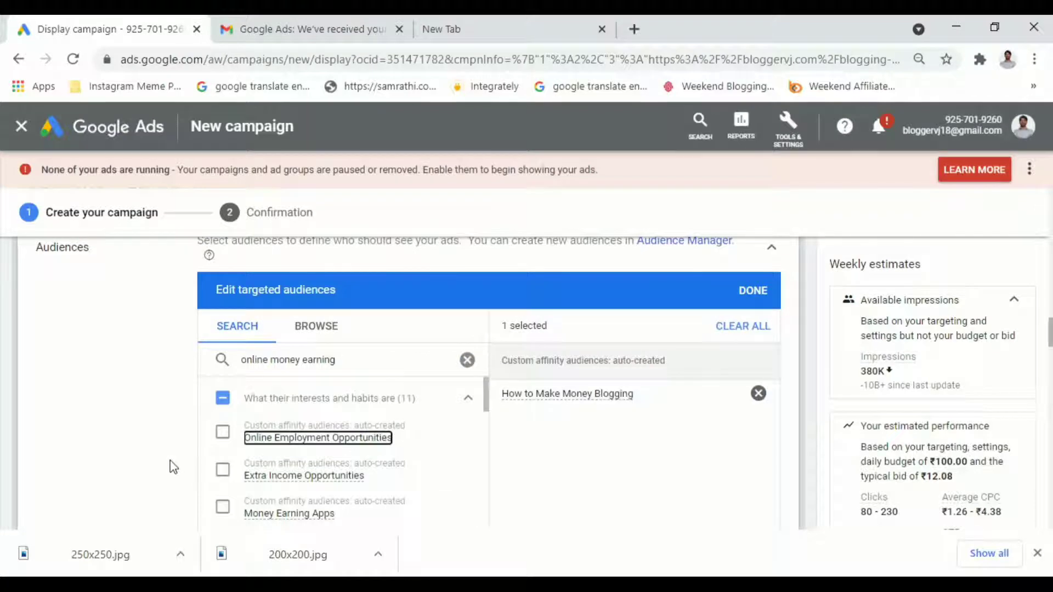
{"action": "left_click", "coordinate": [222, 470]}
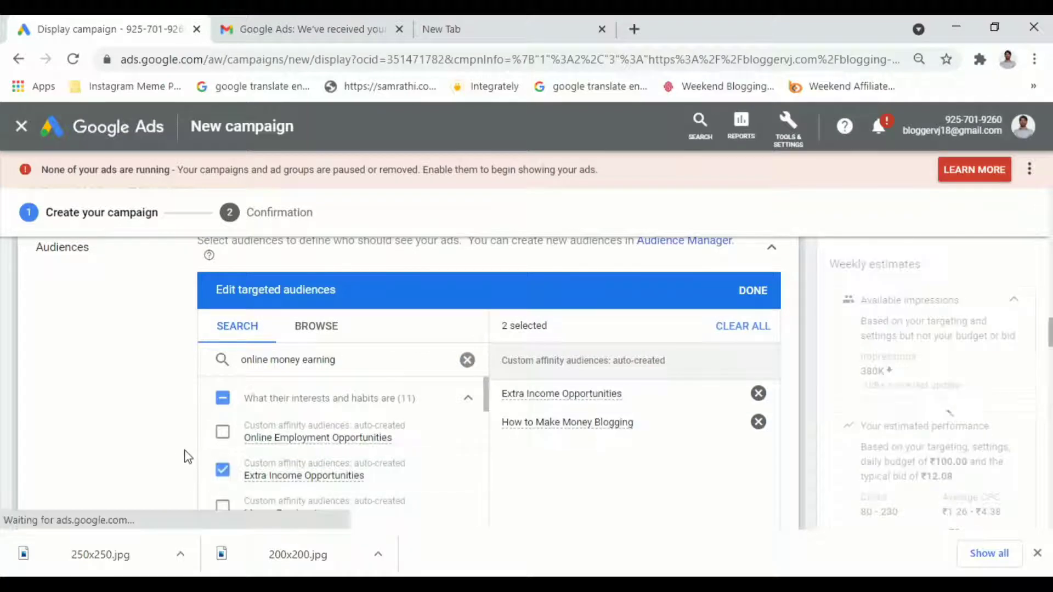
{"action": "scroll", "coordinate": [213, 455], "scroll_direction": "down", "scroll_amount": 3}
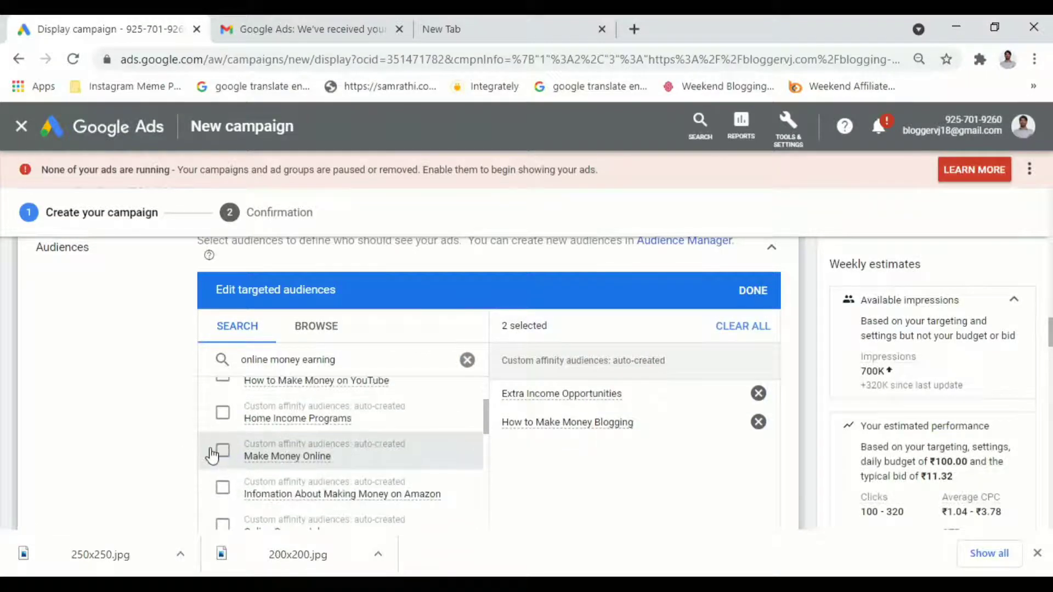
{"action": "scroll", "coordinate": [214, 455], "scroll_direction": "down", "scroll_amount": 2}
{"action": "scroll", "coordinate": [225, 456], "scroll_direction": "up", "scroll_amount": 2}
{"action": "left_click", "coordinate": [222, 454]}
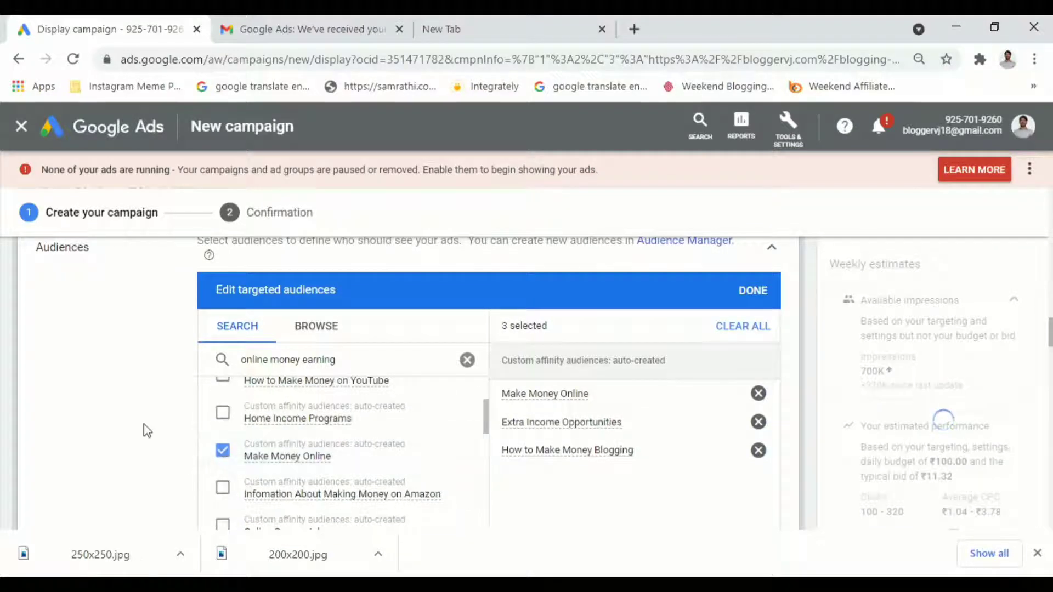
{"action": "scroll", "coordinate": [299, 369], "scroll_direction": "up", "scroll_amount": 5}
{"action": "scroll", "coordinate": [343, 426], "scroll_direction": "down", "scroll_amount": 3}
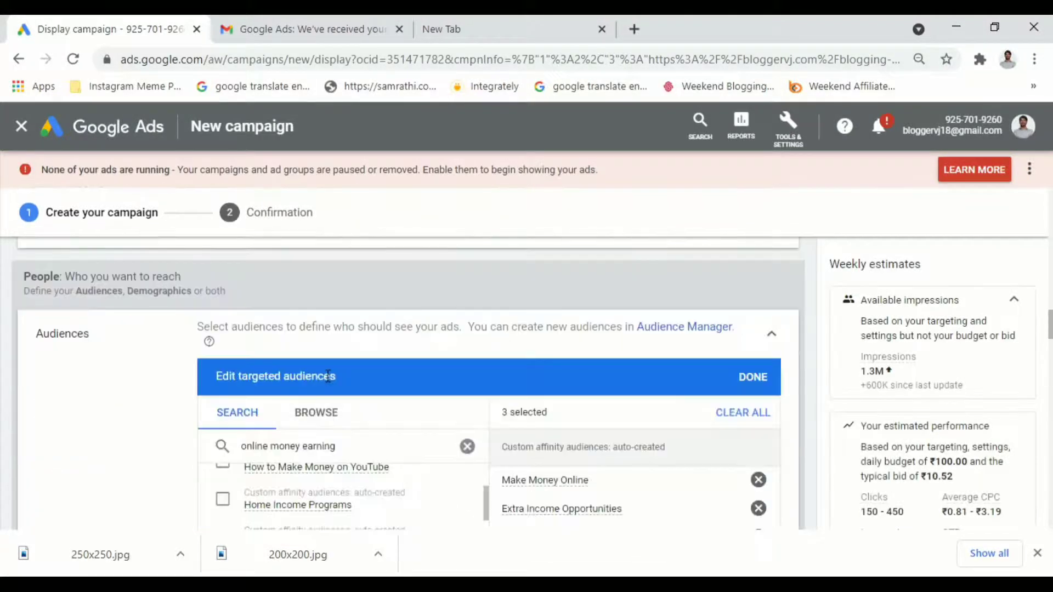
{"action": "scroll", "coordinate": [202, 435], "scroll_direction": "down", "scroll_amount": 8}
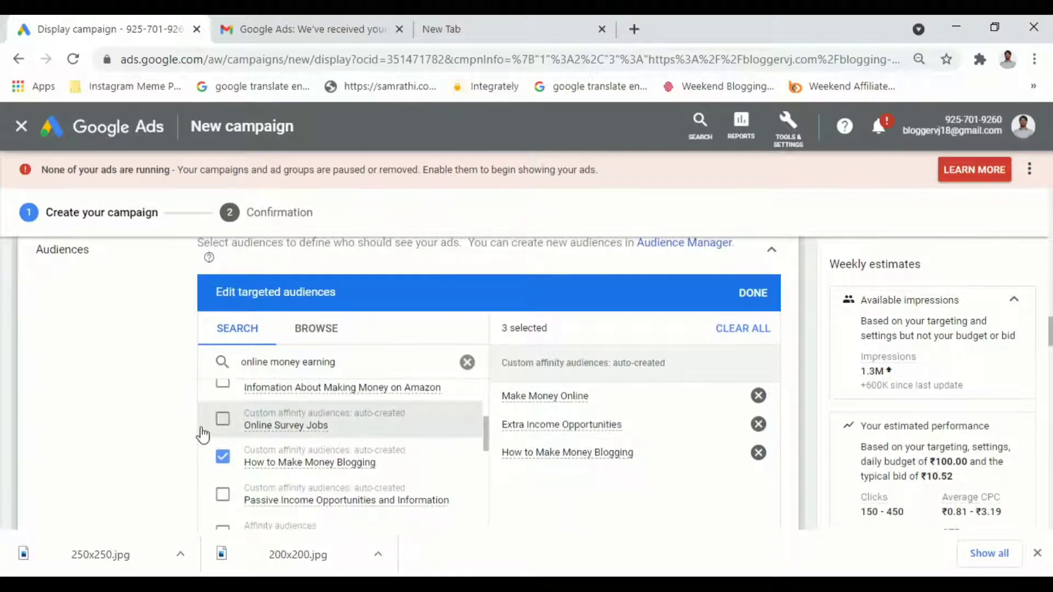
Exclude the 45 - 54, 55 - 64, 65+ and Unknown age groups from the targeted demographics.
{"action": "scroll", "coordinate": [357, 369], "scroll_direction": "up", "scroll_amount": 3}
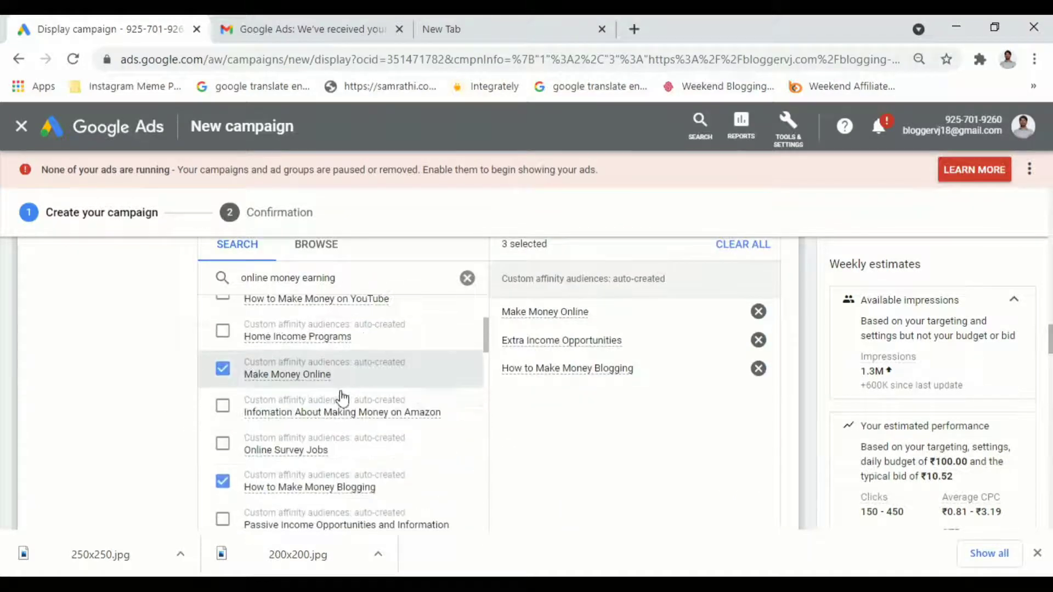
{"action": "scroll", "coordinate": [301, 430], "scroll_direction": "down", "scroll_amount": 3}
{"action": "scroll", "coordinate": [252, 461], "scroll_direction": "down", "scroll_amount": 3}
{"action": "scroll", "coordinate": [181, 447], "scroll_direction": "down", "scroll_amount": 3}
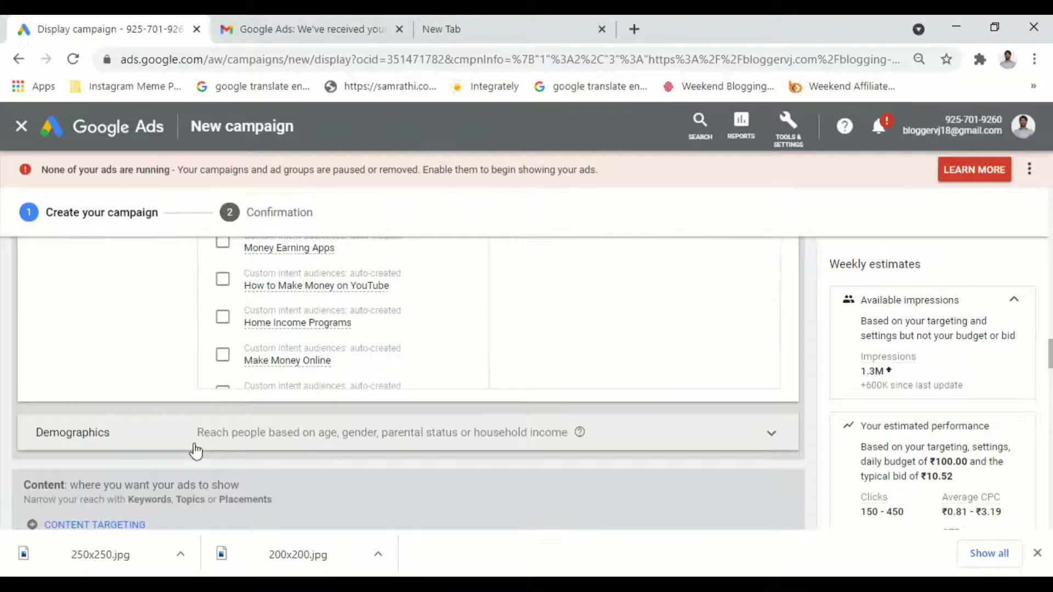
{"action": "left_click", "coordinate": [316, 438]}
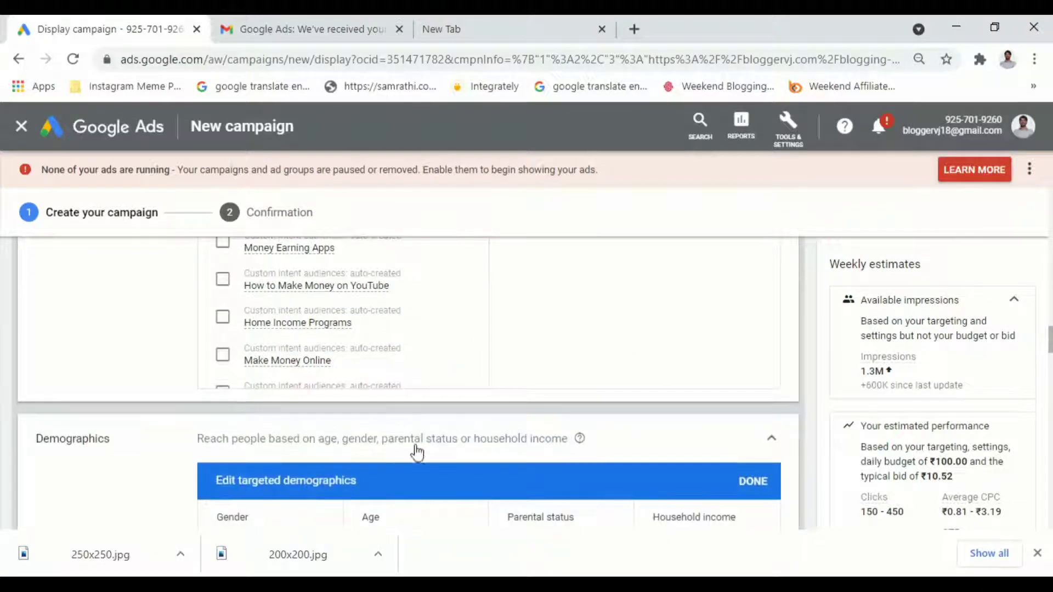
{"action": "scroll", "coordinate": [365, 465], "scroll_direction": "down", "scroll_amount": 2}
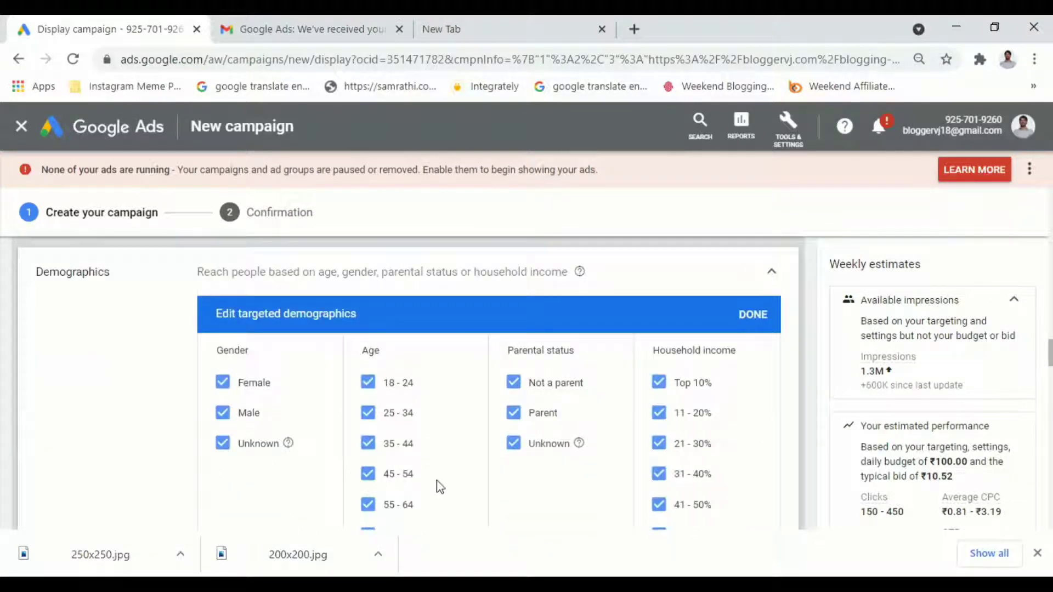
{"action": "left_click", "coordinate": [368, 474]}
{"action": "scroll", "coordinate": [384, 476], "scroll_direction": "down", "scroll_amount": 3}
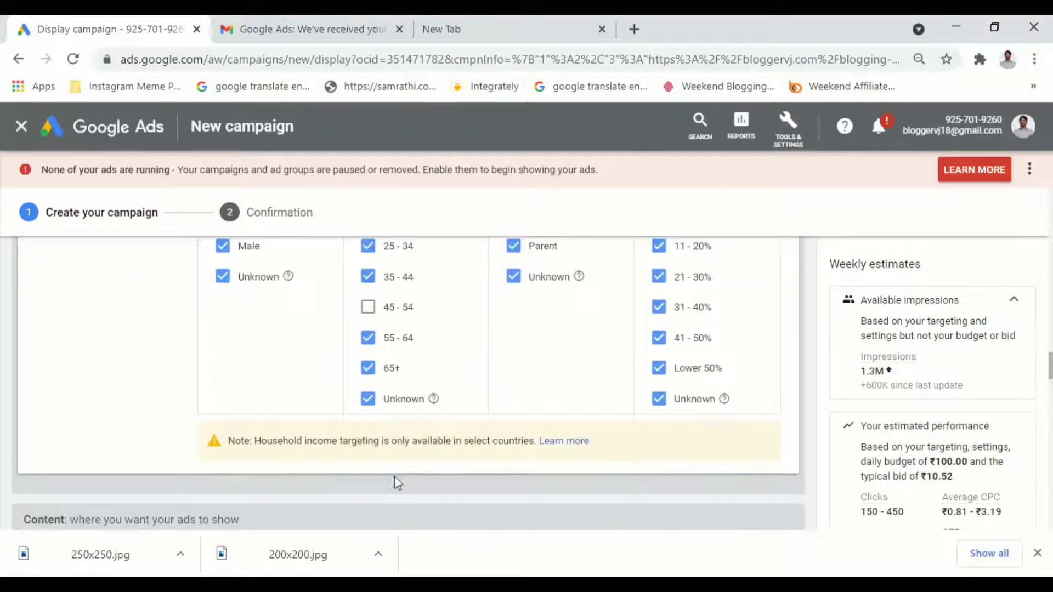
{"action": "left_click", "coordinate": [368, 337]}
{"action": "left_click", "coordinate": [368, 368]}
{"action": "left_click", "coordinate": [368, 399]}
{"action": "scroll", "coordinate": [384, 384], "scroll_direction": "up", "scroll_amount": 3}
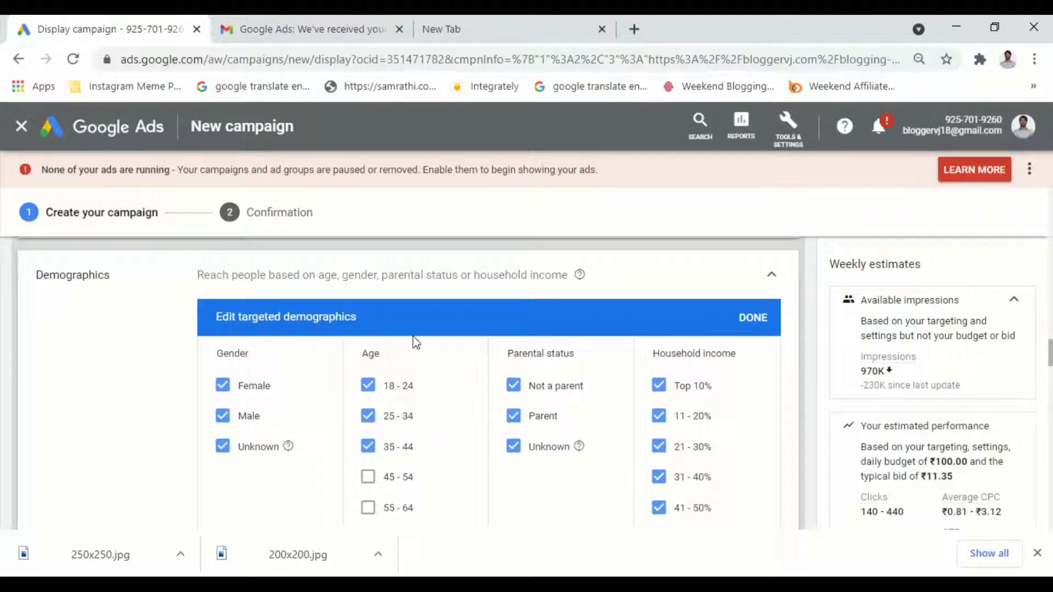
{"action": "left_click", "coordinate": [772, 275]}
Review the targeting expansion setting, the typical ad group bid and the weekly impressions and performance estimates.
{"action": "scroll", "coordinate": [452, 310], "scroll_direction": "down", "scroll_amount": 3}
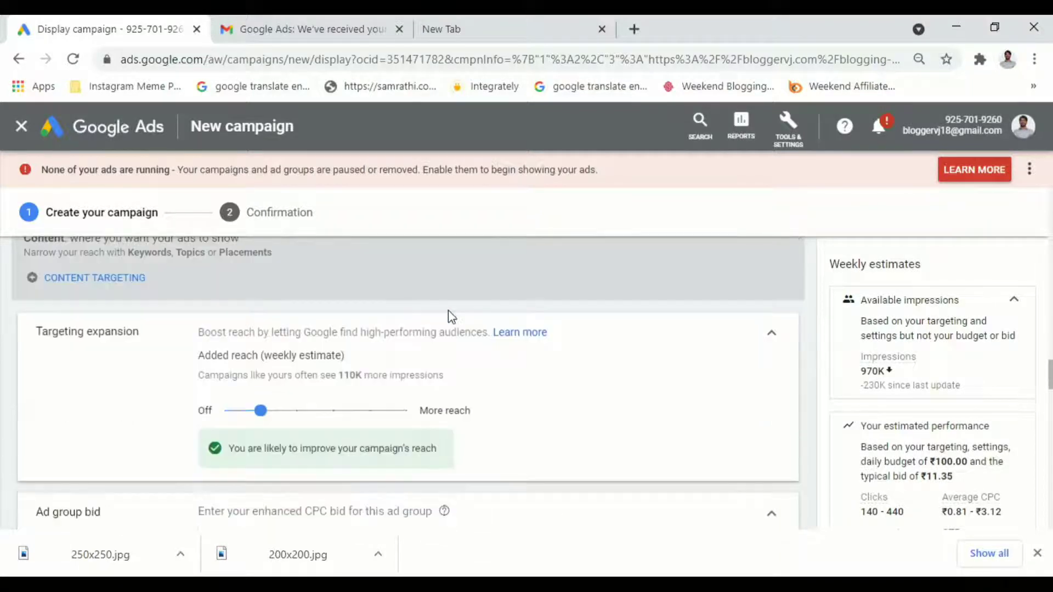
{"action": "scroll", "coordinate": [256, 373], "scroll_direction": "up", "scroll_amount": 2}
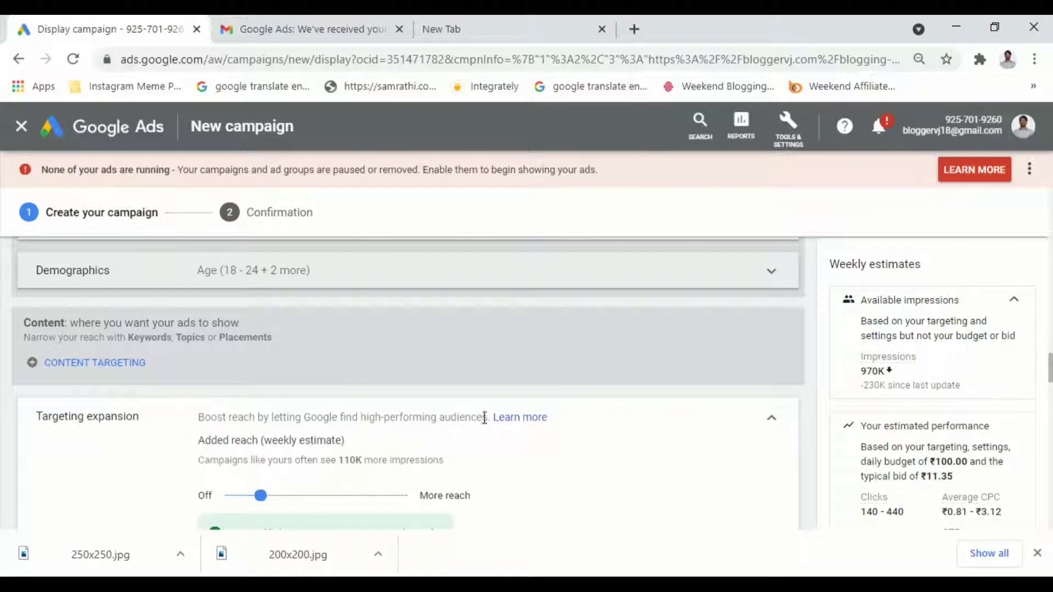
{"action": "scroll", "coordinate": [485, 418], "scroll_direction": "down", "scroll_amount": 2}
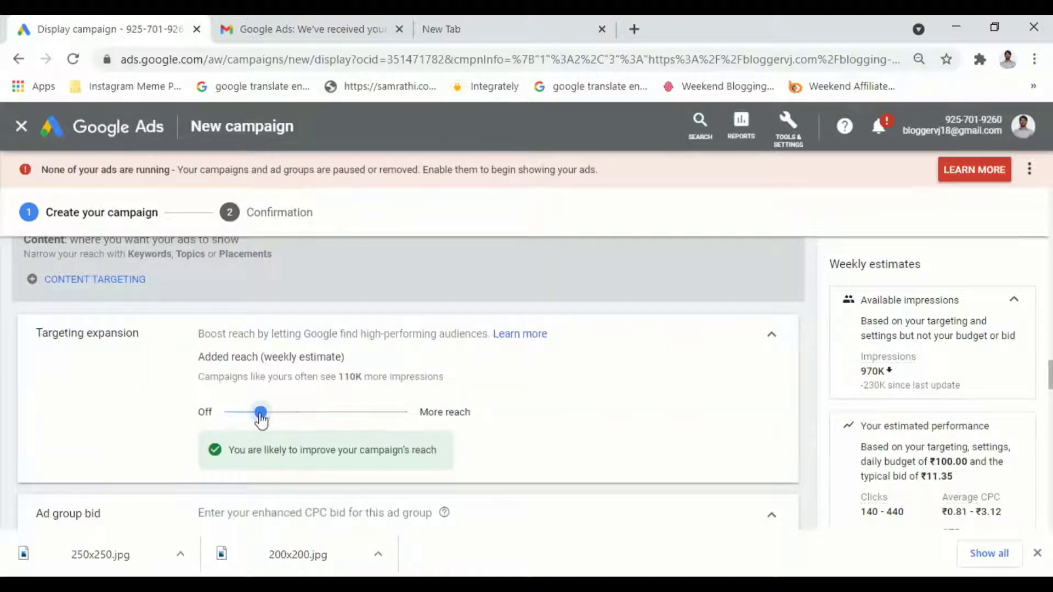
{"action": "scroll", "coordinate": [421, 417], "scroll_direction": "down", "scroll_amount": 2}
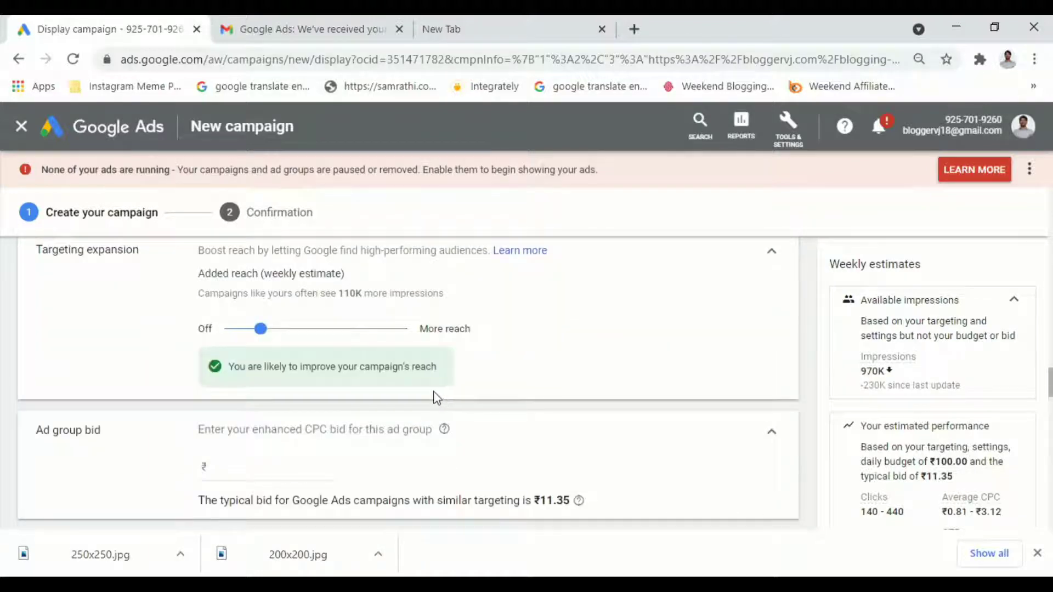
{"action": "scroll", "coordinate": [436, 397], "scroll_direction": "down", "scroll_amount": 2}
{"action": "left_click", "coordinate": [239, 384]}
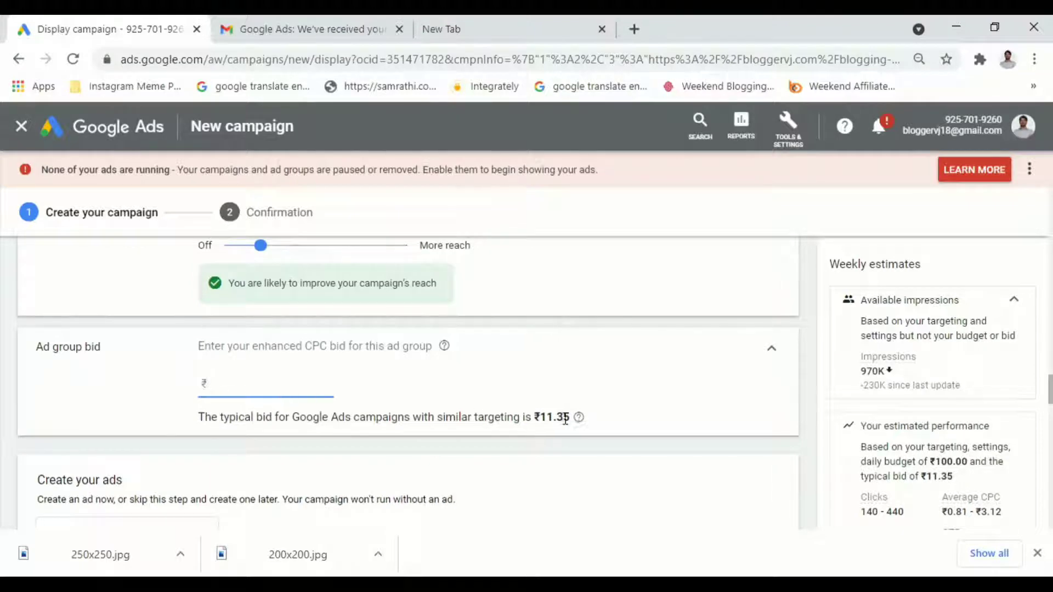
{"action": "left_click_drag", "start_coordinate": [571, 419], "coordinate": [558, 417]}
{"action": "left_click", "coordinate": [558, 414]}
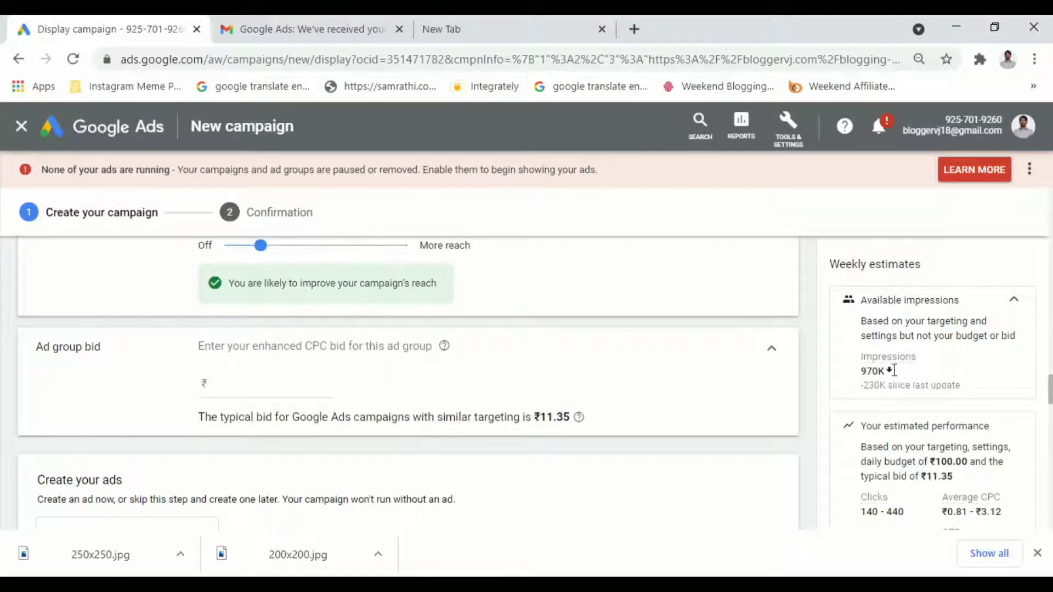
{"action": "left_click_drag", "start_coordinate": [894, 371], "coordinate": [863, 372]}
{"action": "scroll", "coordinate": [891, 384], "scroll_direction": "down", "scroll_amount": 2}
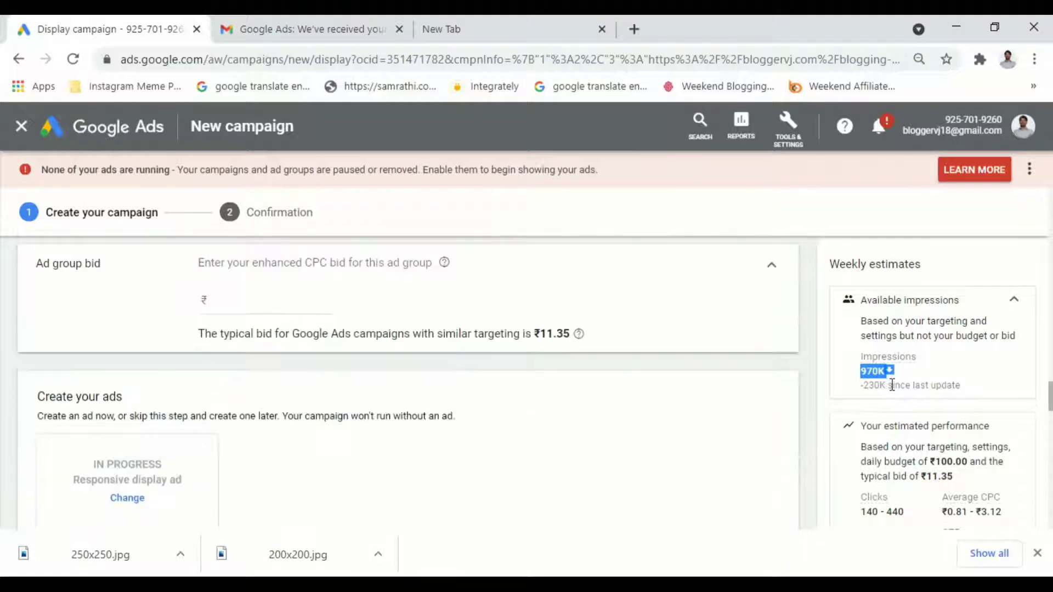
{"action": "scroll", "coordinate": [932, 473], "scroll_direction": "down", "scroll_amount": 3}
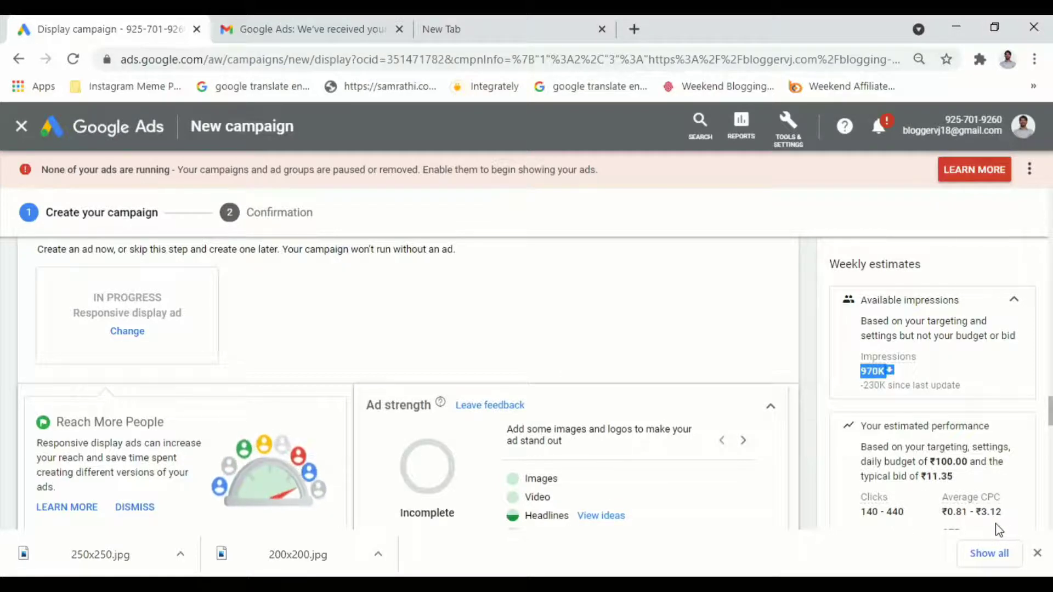
Set the ad group's enhanced CPC bid to ₹10.
{"action": "scroll", "coordinate": [570, 359], "scroll_direction": "up", "scroll_amount": 3}
{"action": "left_click", "coordinate": [277, 303]}
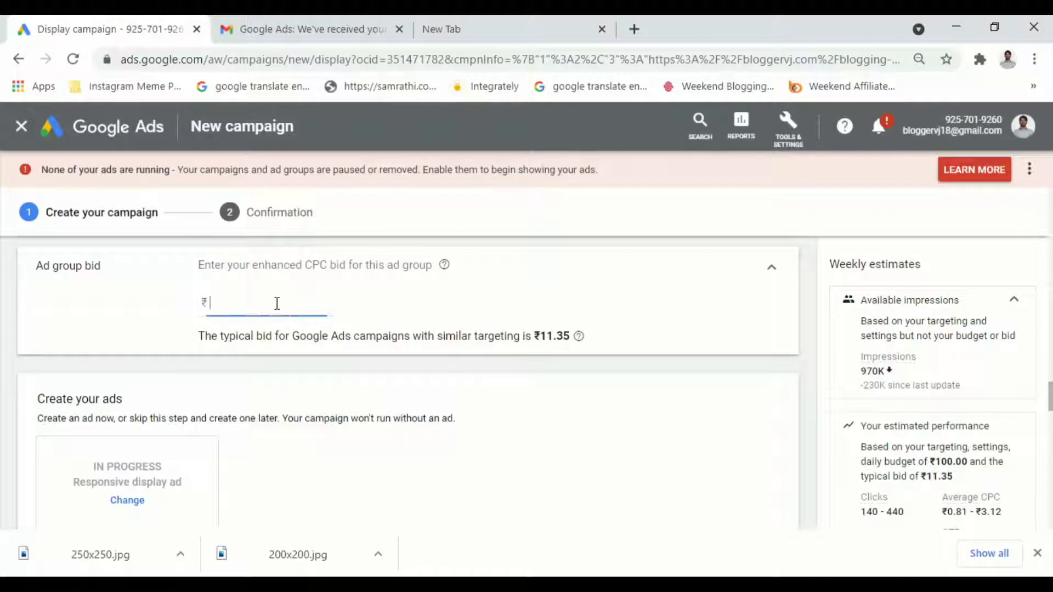
{"action": "type", "text": "12"}
{"action": "key", "text": "ctrl+a"}
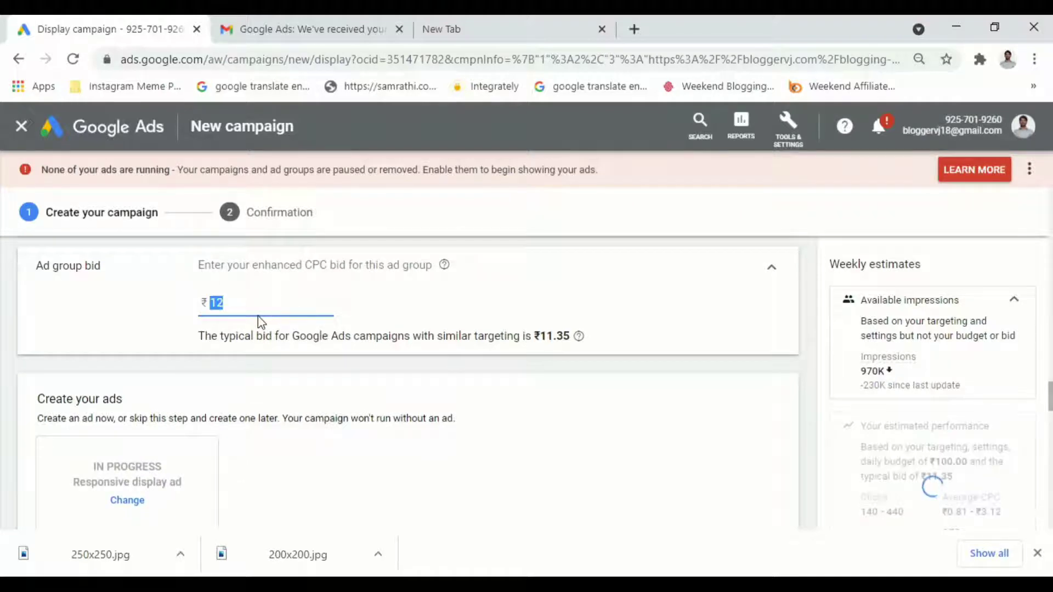
{"action": "type", "text": "10"}
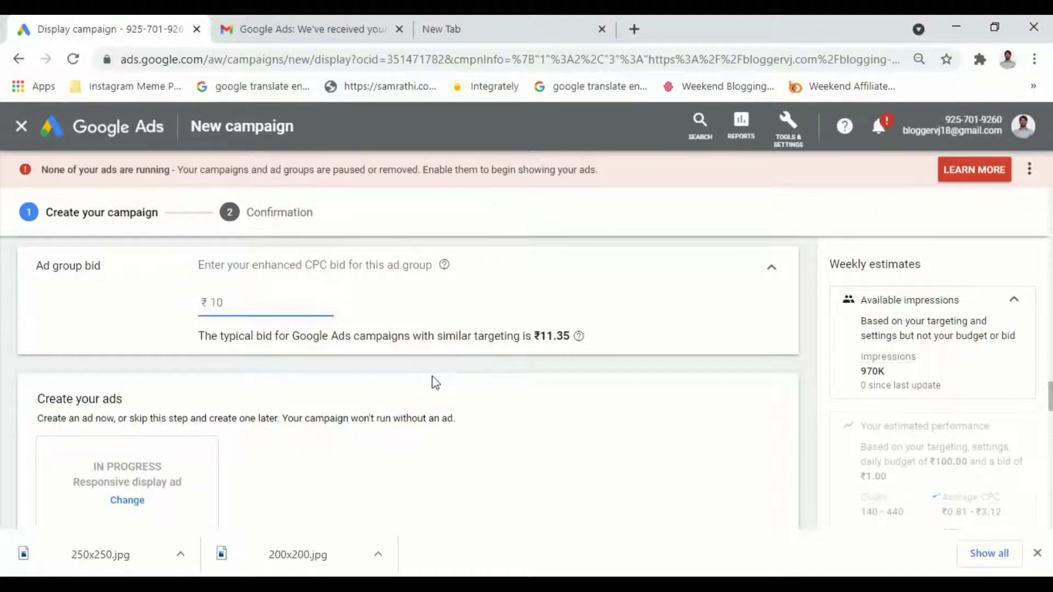
{"action": "scroll", "coordinate": [344, 333], "scroll_direction": "down", "scroll_amount": 2}
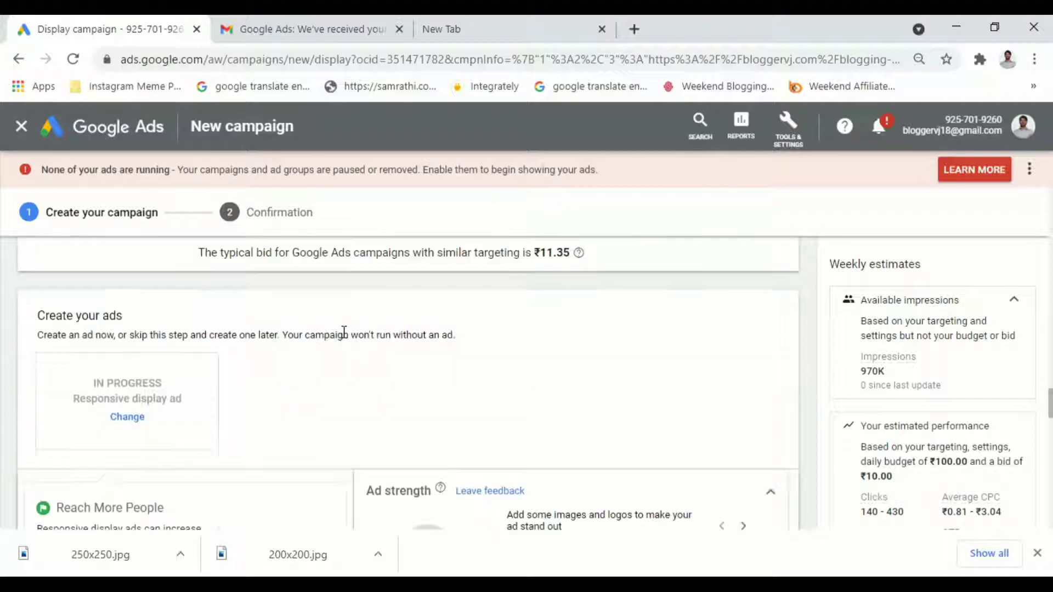
{"action": "scroll", "coordinate": [344, 333], "scroll_direction": "up", "scroll_amount": 2}
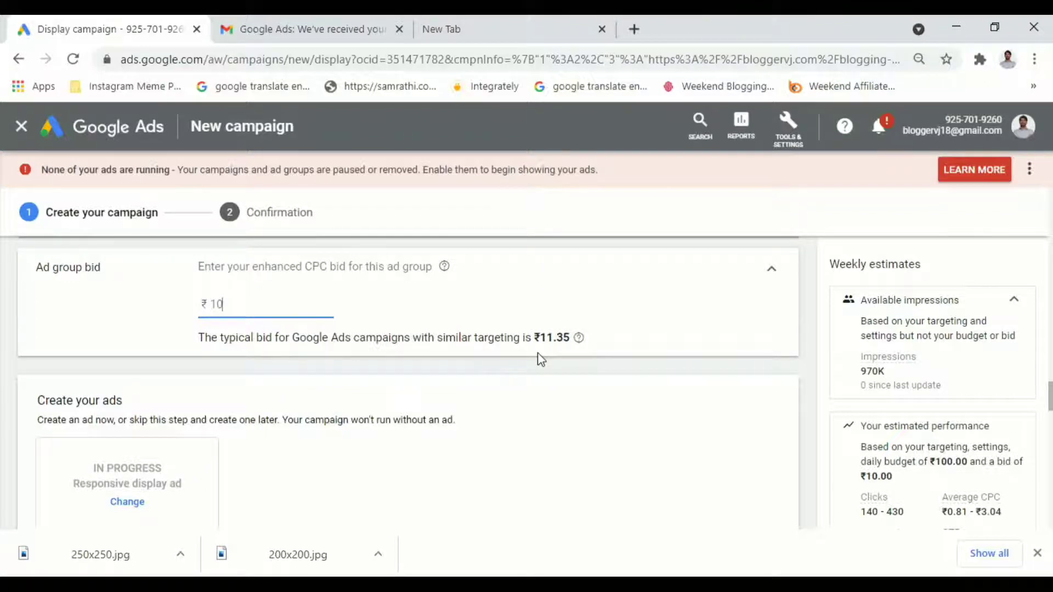
Review the responsive display ad's strength, preview, final URL and image requirements.
{"action": "scroll", "coordinate": [538, 357], "scroll_direction": "down", "scroll_amount": 2}
{"action": "scroll", "coordinate": [693, 381], "scroll_direction": "down", "scroll_amount": 3}
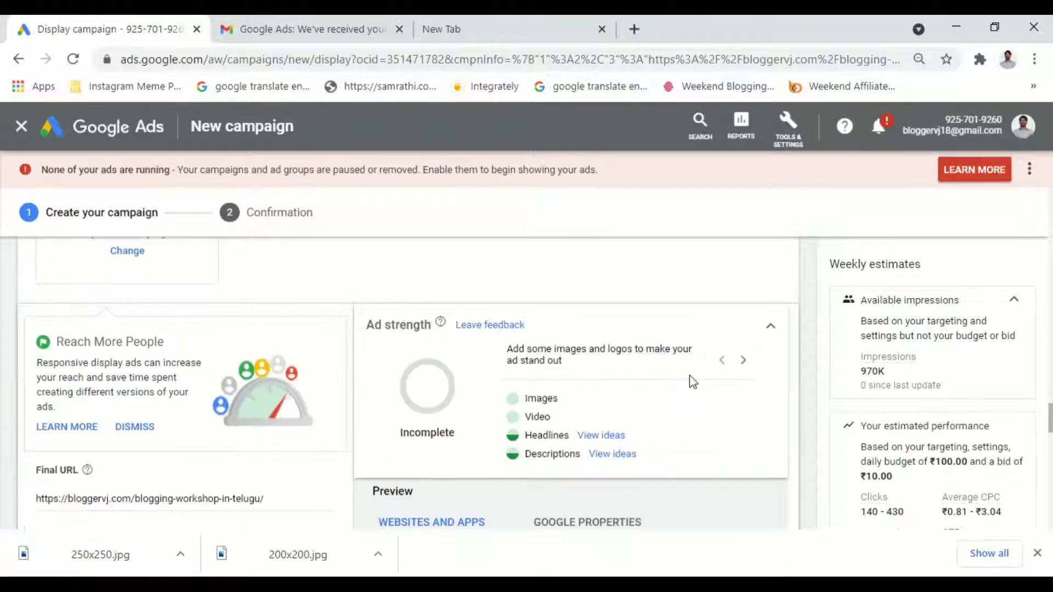
{"action": "scroll", "coordinate": [693, 381], "scroll_direction": "down", "scroll_amount": 2}
{"action": "scroll", "coordinate": [482, 360], "scroll_direction": "up", "scroll_amount": 2}
{"action": "scroll", "coordinate": [484, 361], "scroll_direction": "down", "scroll_amount": 2}
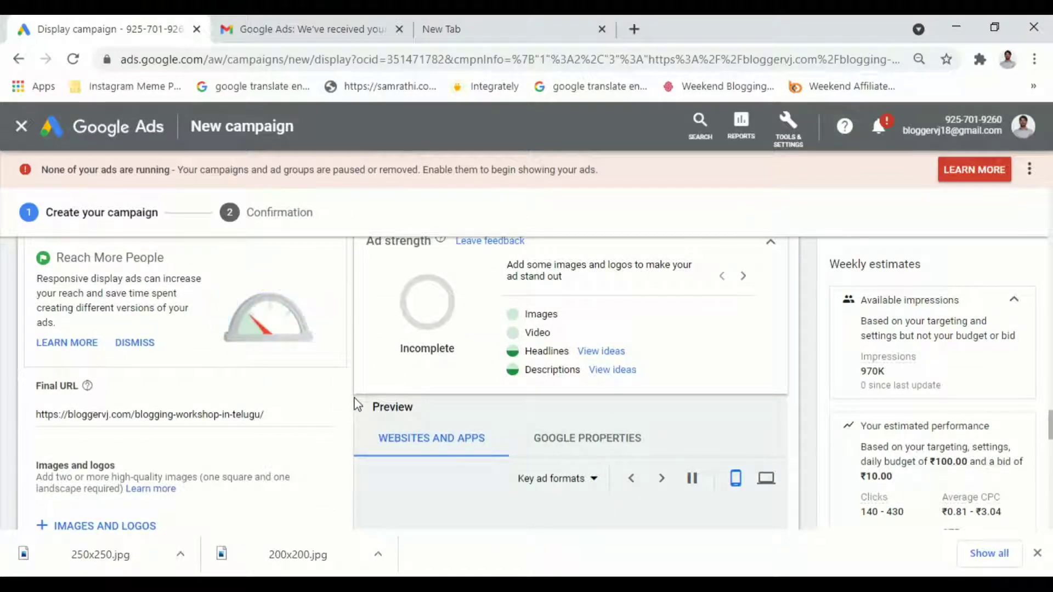
{"action": "scroll", "coordinate": [357, 405], "scroll_direction": "down", "scroll_amount": 4}
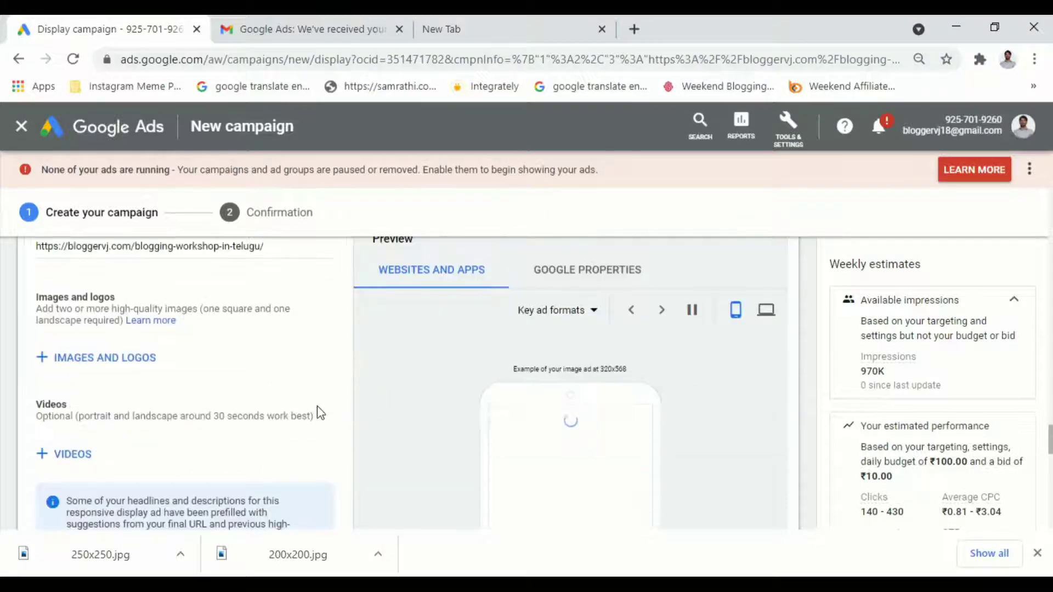
{"action": "scroll", "coordinate": [192, 346], "scroll_direction": "up", "scroll_amount": 4}
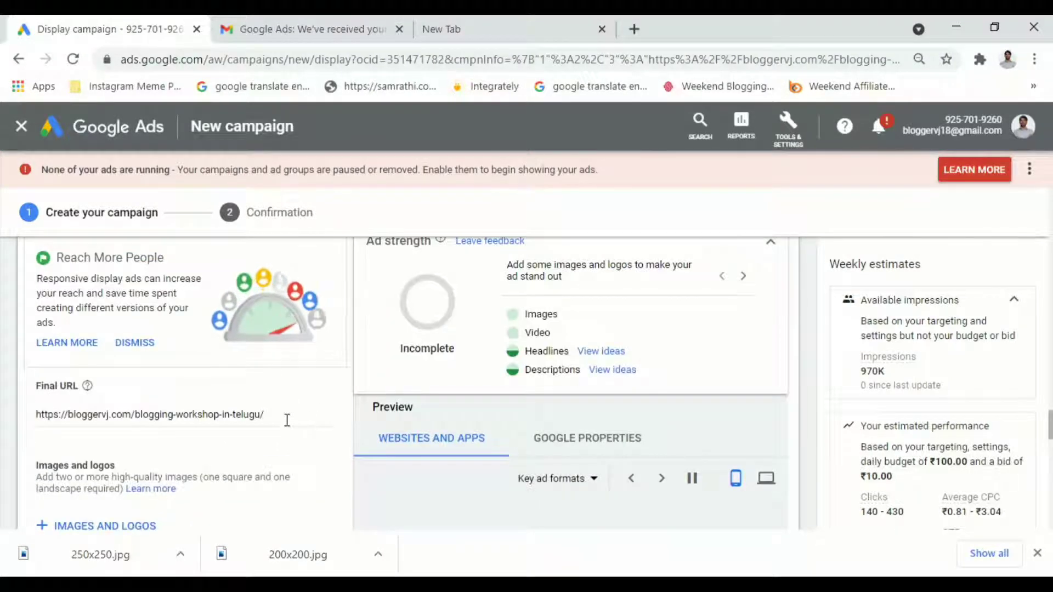
{"action": "triple_click", "coordinate": [235, 412]}
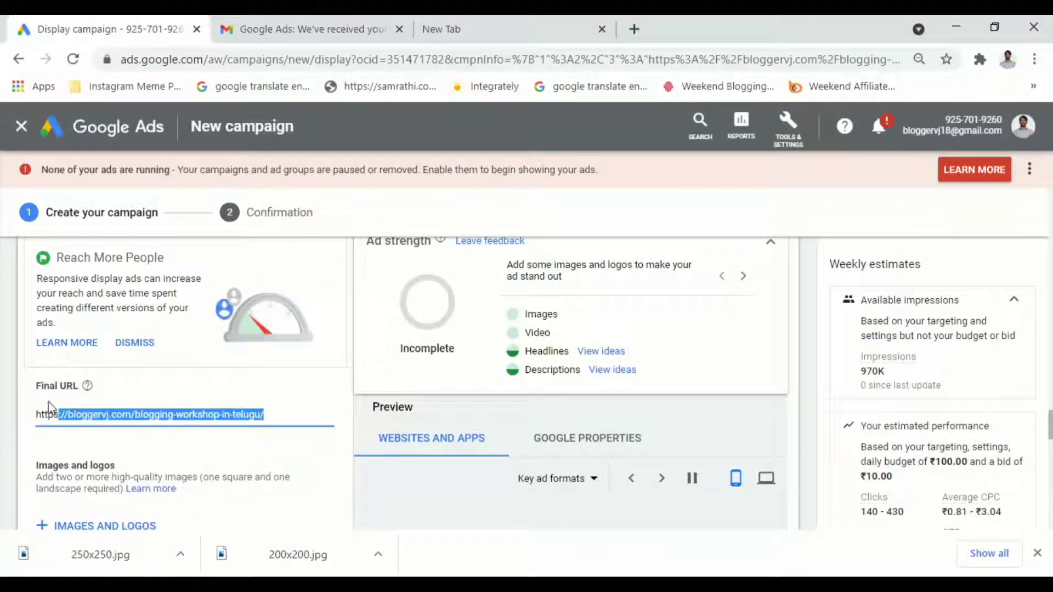
{"action": "left_click", "coordinate": [231, 457]}
{"action": "scroll", "coordinate": [231, 458], "scroll_direction": "down", "scroll_amount": 4}
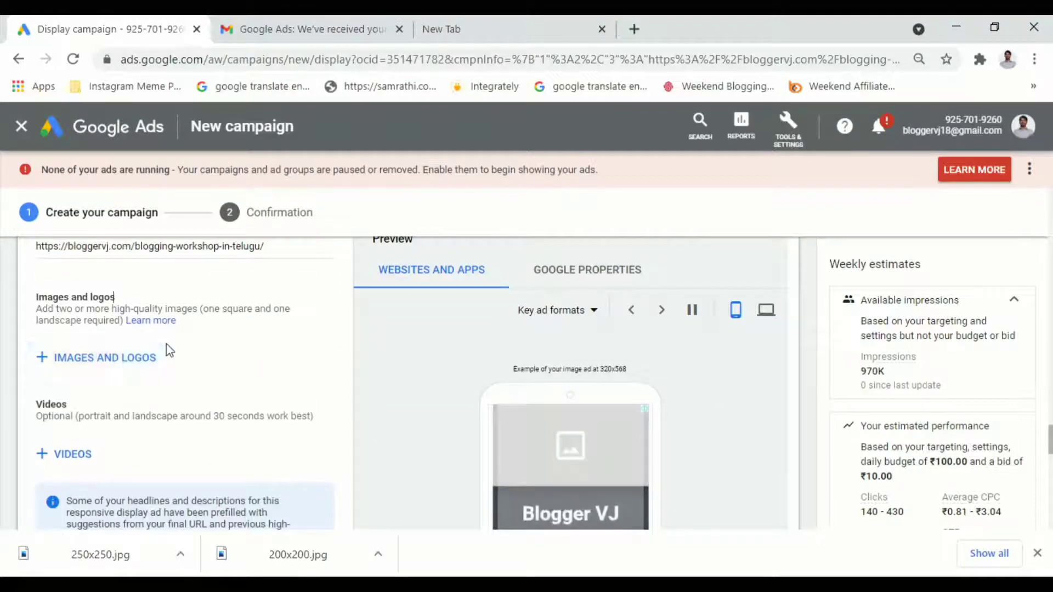
Open the ad's images and logos selection and look through the images found on the workshop landing page.
{"action": "left_click", "coordinate": [146, 368]}
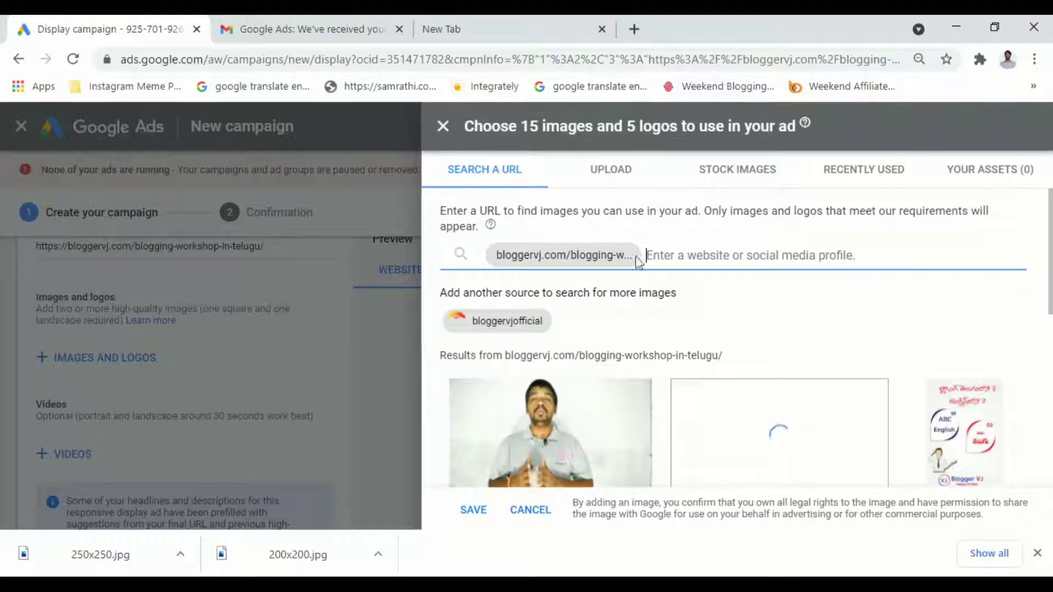
{"action": "left_click", "coordinate": [617, 256]}
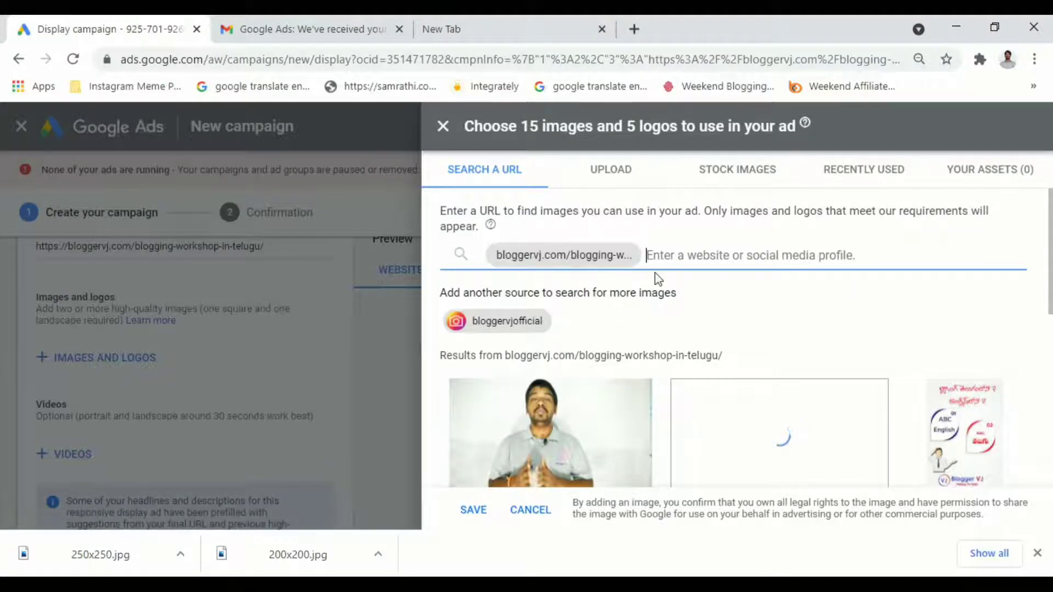
{"action": "scroll", "coordinate": [718, 341], "scroll_direction": "down", "scroll_amount": 5}
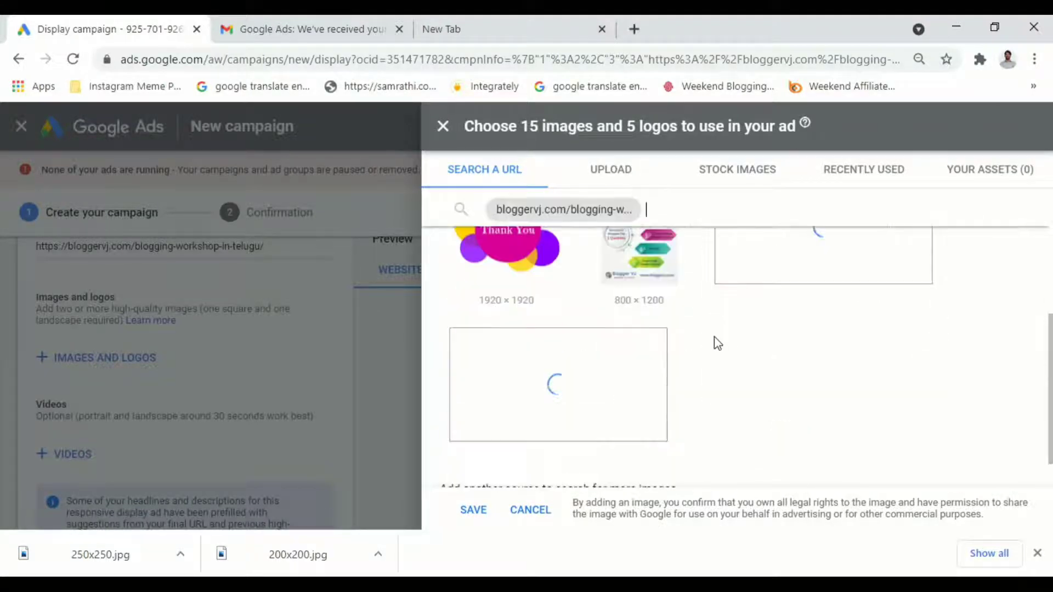
{"action": "scroll", "coordinate": [719, 341], "scroll_direction": "up", "scroll_amount": 5}
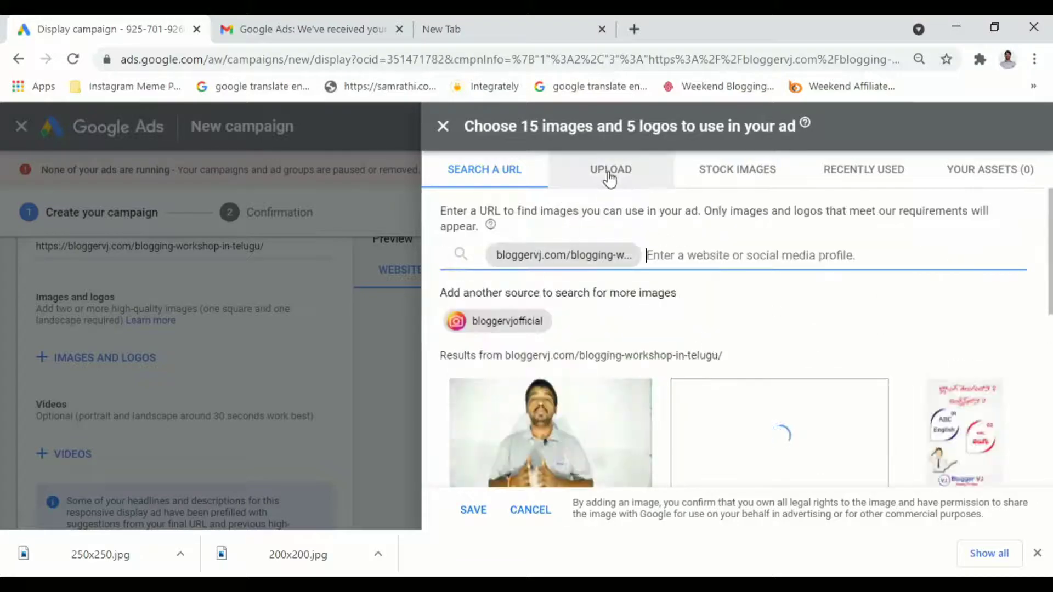
Upload all five images from the Google Ads Images desktop folder to the ad's images and logos.
{"action": "left_click", "coordinate": [609, 171]}
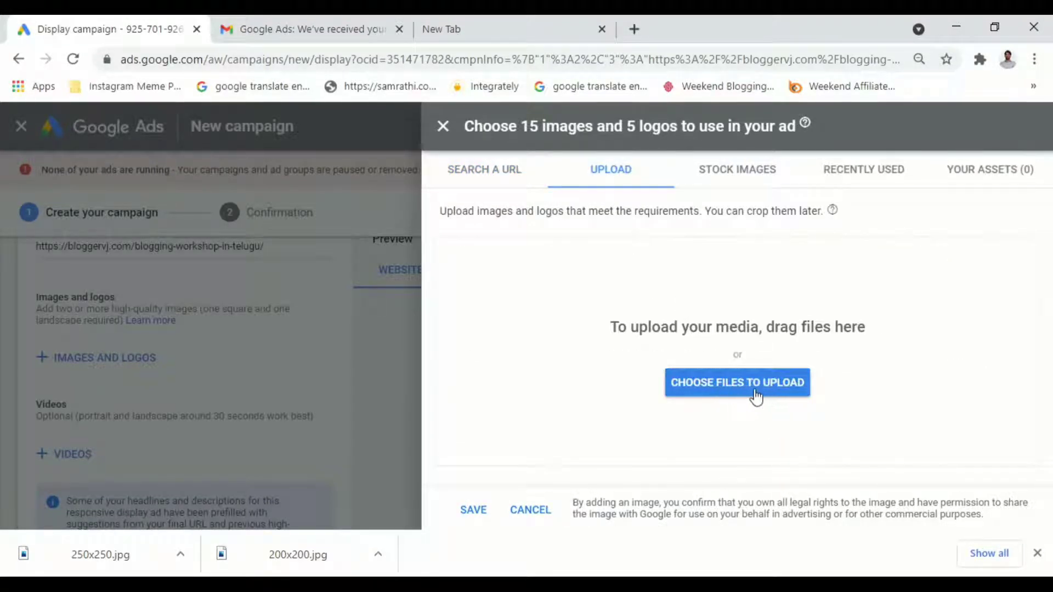
{"action": "left_click", "coordinate": [753, 391]}
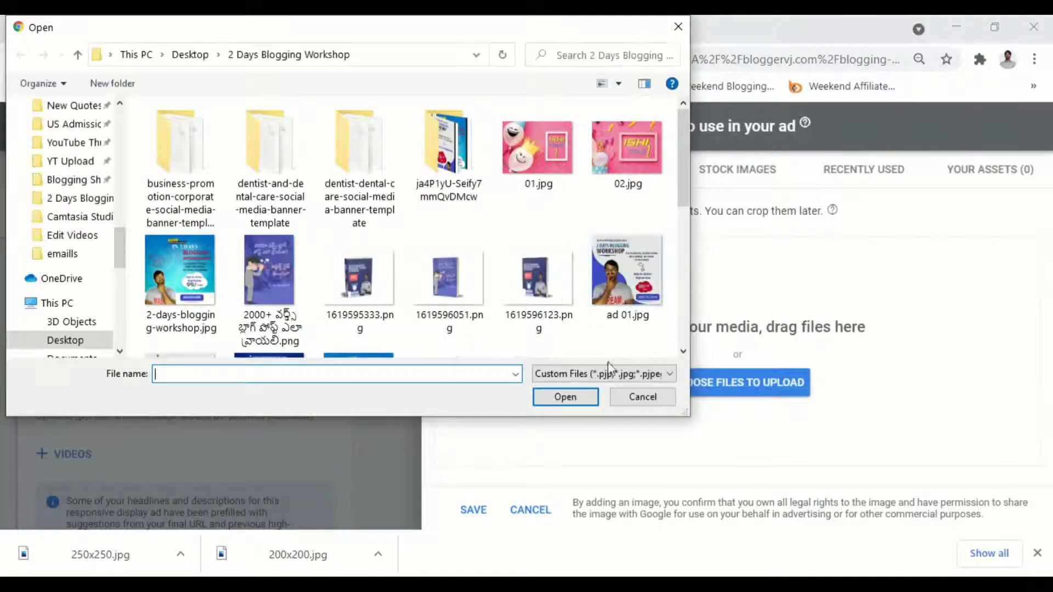
{"action": "left_click", "coordinate": [640, 396]}
{"action": "left_click", "coordinate": [998, 31]}
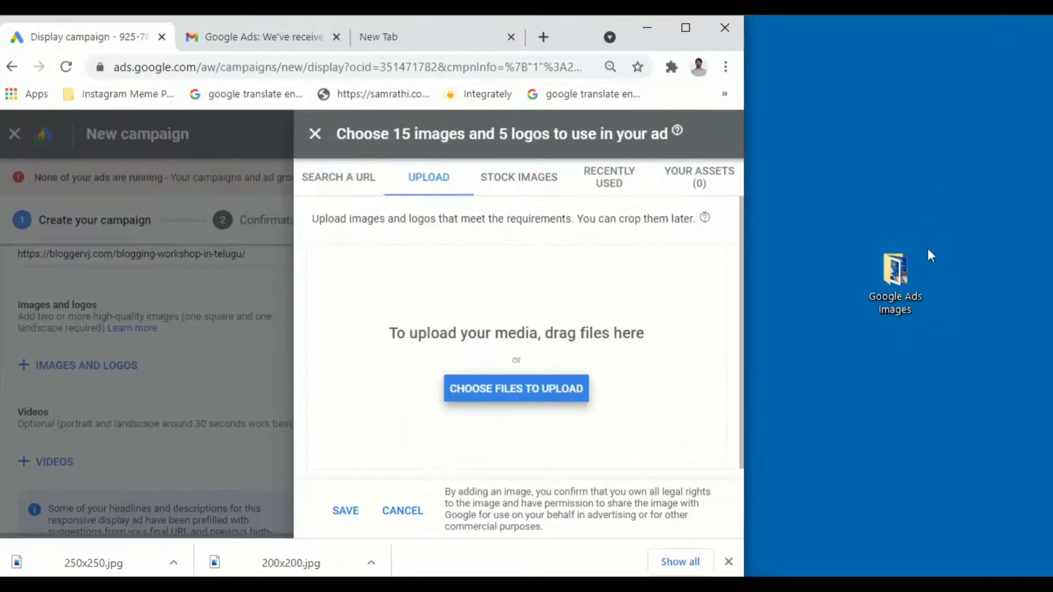
{"action": "double_click", "coordinate": [903, 279]}
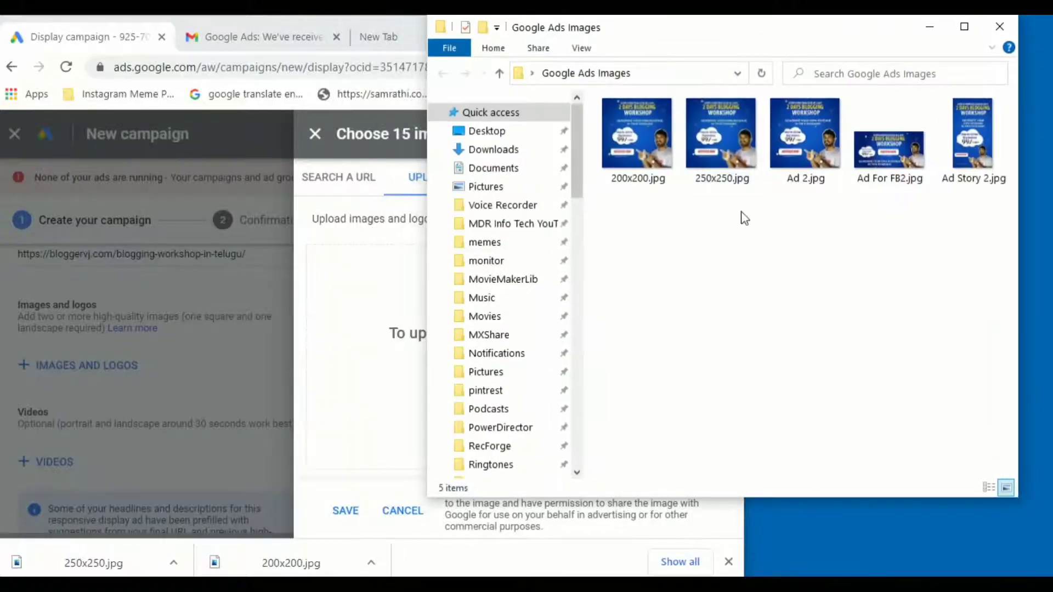
{"action": "left_click_drag", "start_coordinate": [977, 222], "coordinate": [608, 91]}
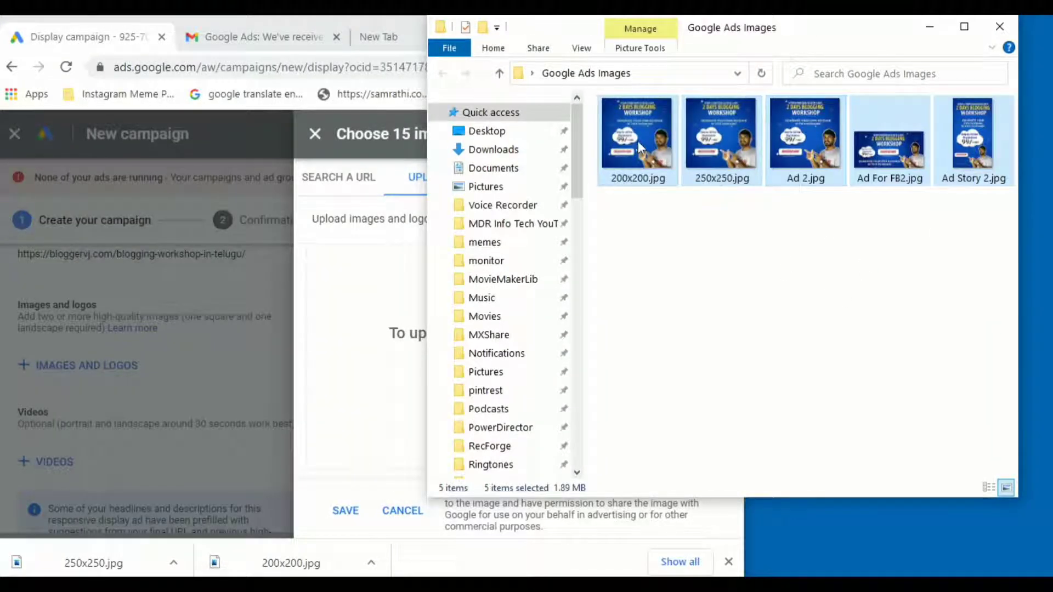
{"action": "left_click_drag", "start_coordinate": [639, 147], "coordinate": [407, 341]}
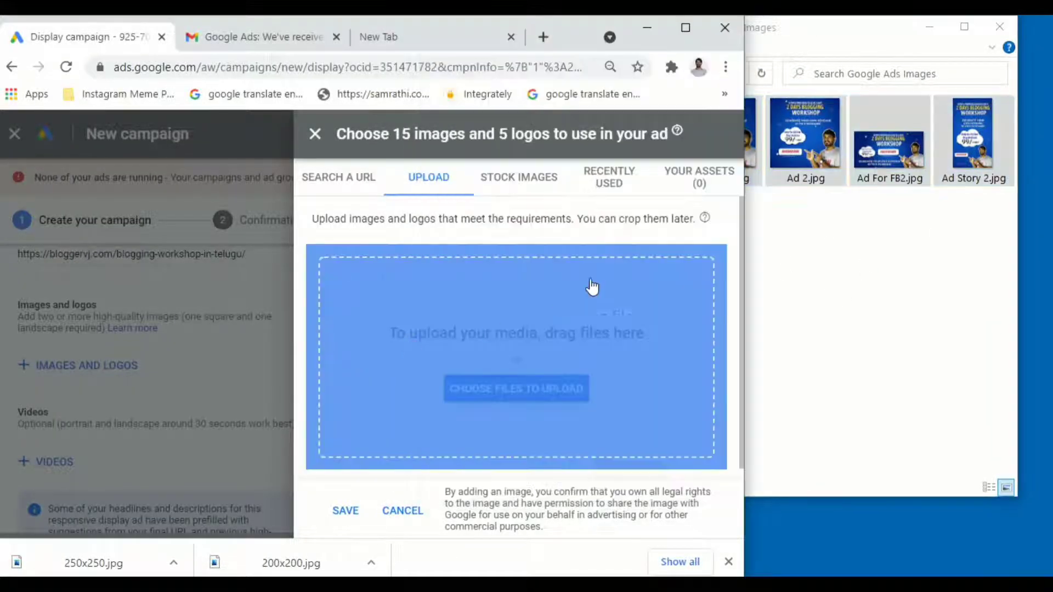
Drop the selected image files into the upload area and maximize the browser window.
{"action": "left_click_drag", "start_coordinate": [592, 286], "coordinate": [591, 286]}
{"action": "left_click", "coordinate": [686, 28]}
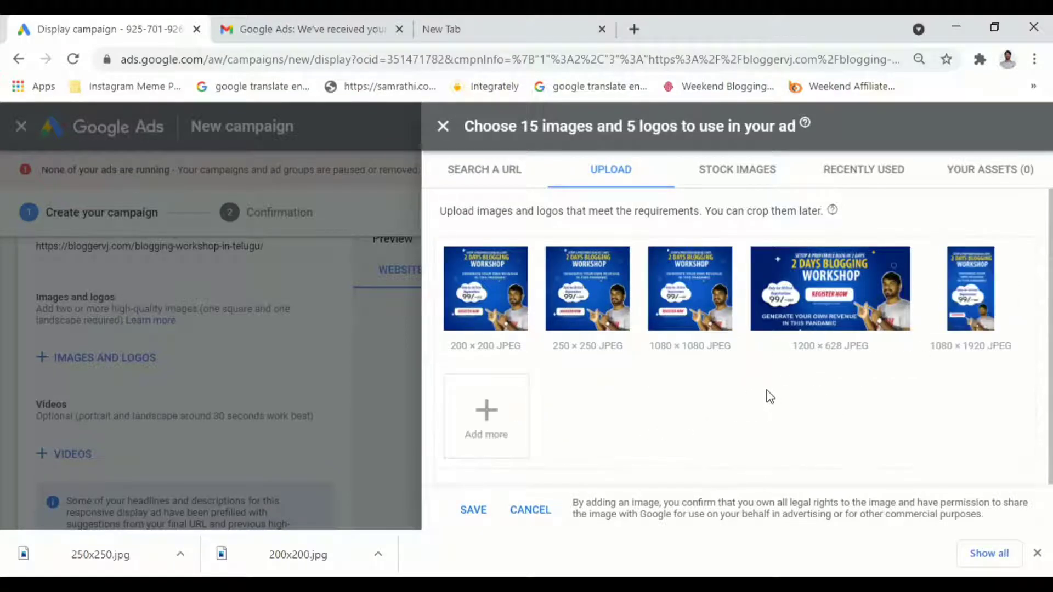
Review the usage type and crop ratios offered for the 200 × 200 image and return to the uploaded images.
{"action": "mouse_move", "coordinate": [497, 347]}
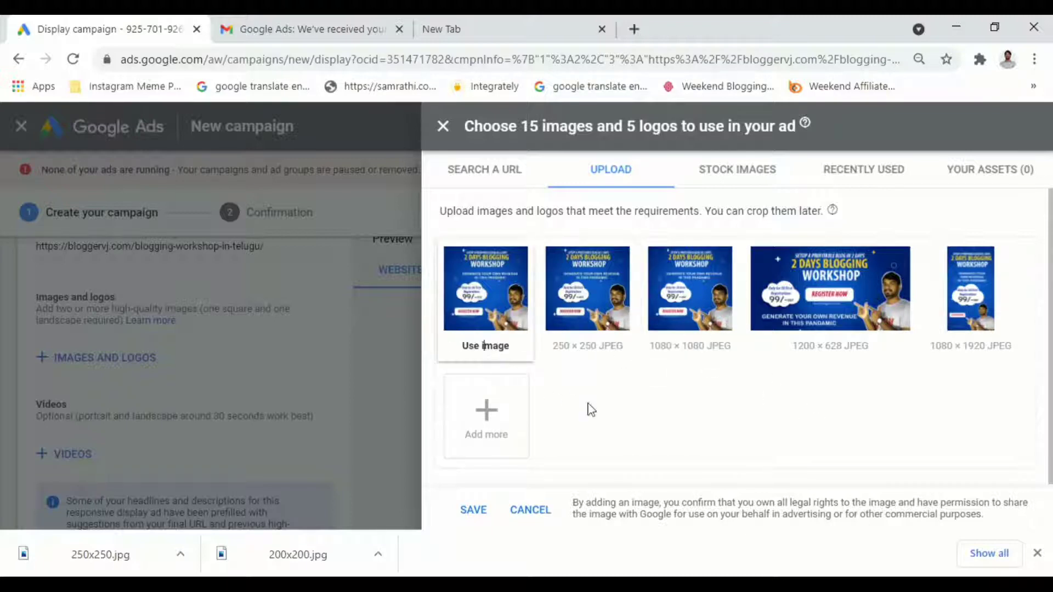
{"action": "scroll", "coordinate": [731, 395], "scroll_direction": "down", "scroll_amount": 2}
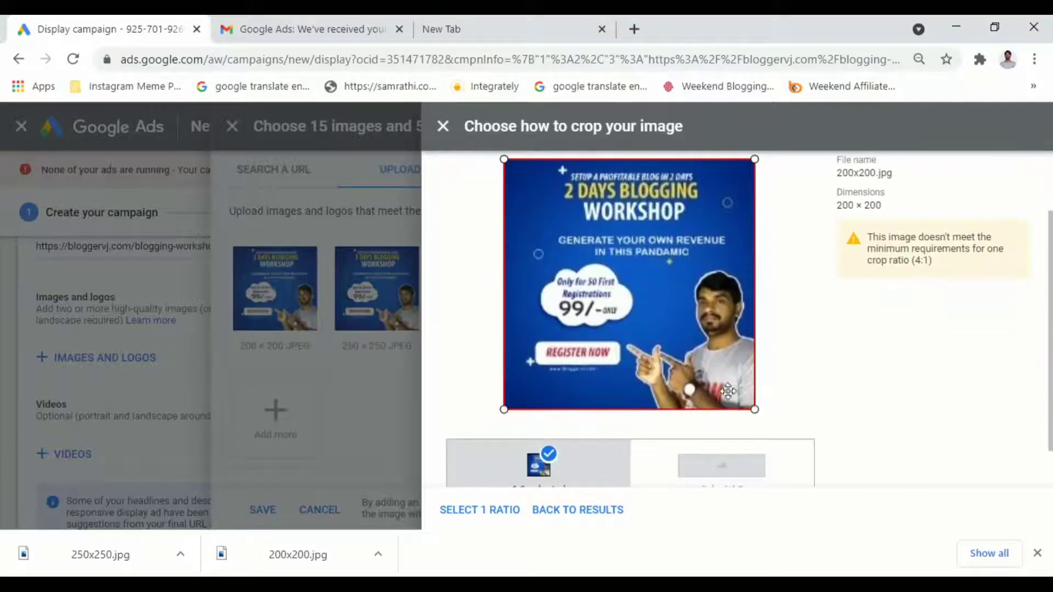
{"action": "scroll", "coordinate": [727, 391], "scroll_direction": "up", "scroll_amount": 2}
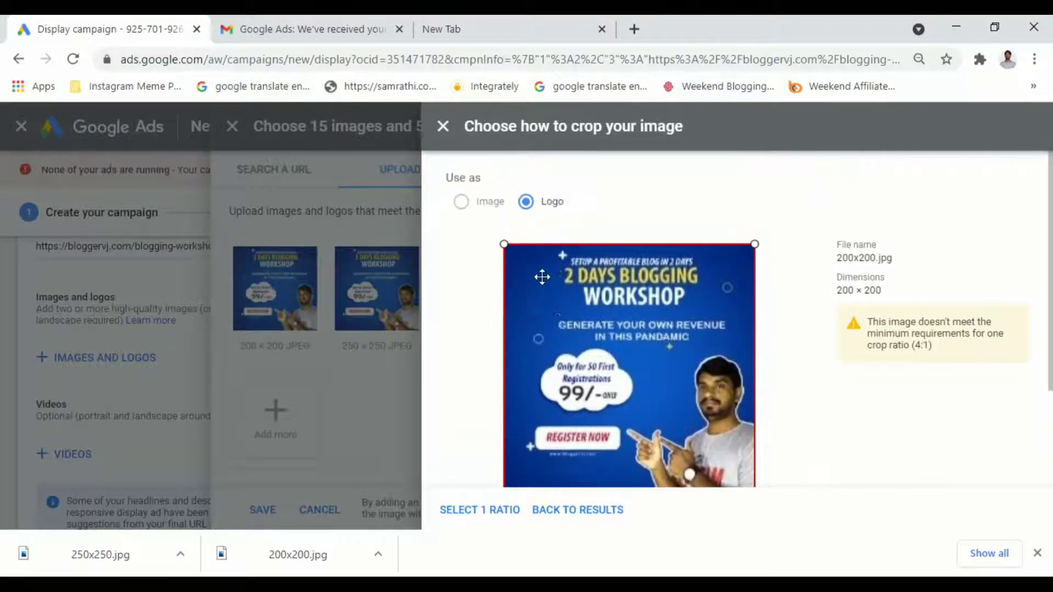
{"action": "left_click", "coordinate": [595, 511]}
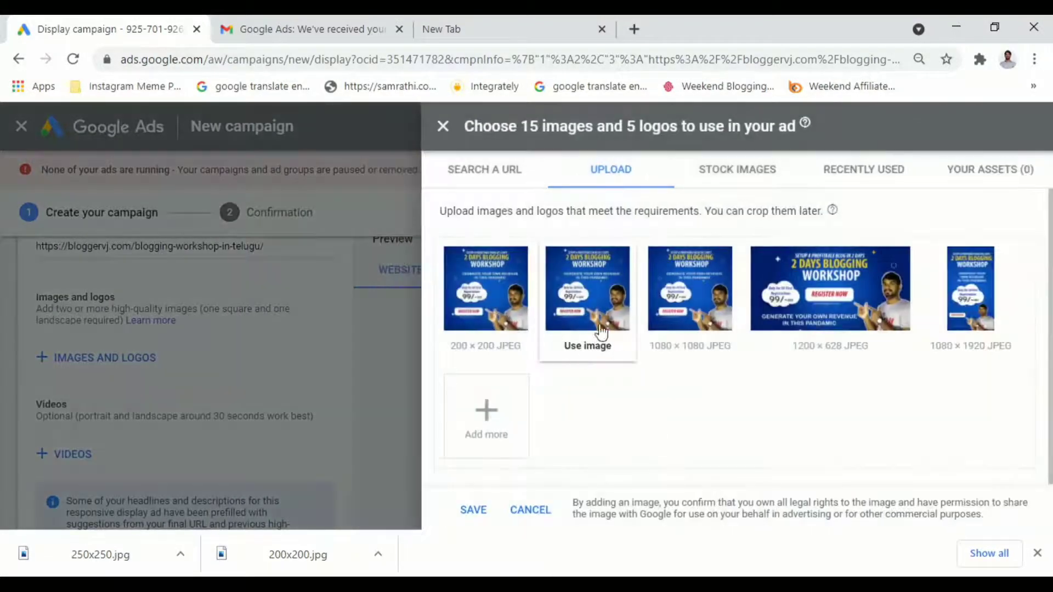
Add the 1080 × 1080 Ad 2.jpg as an ad image with the 1:1 crop ratio.
{"action": "left_click", "coordinate": [709, 345]}
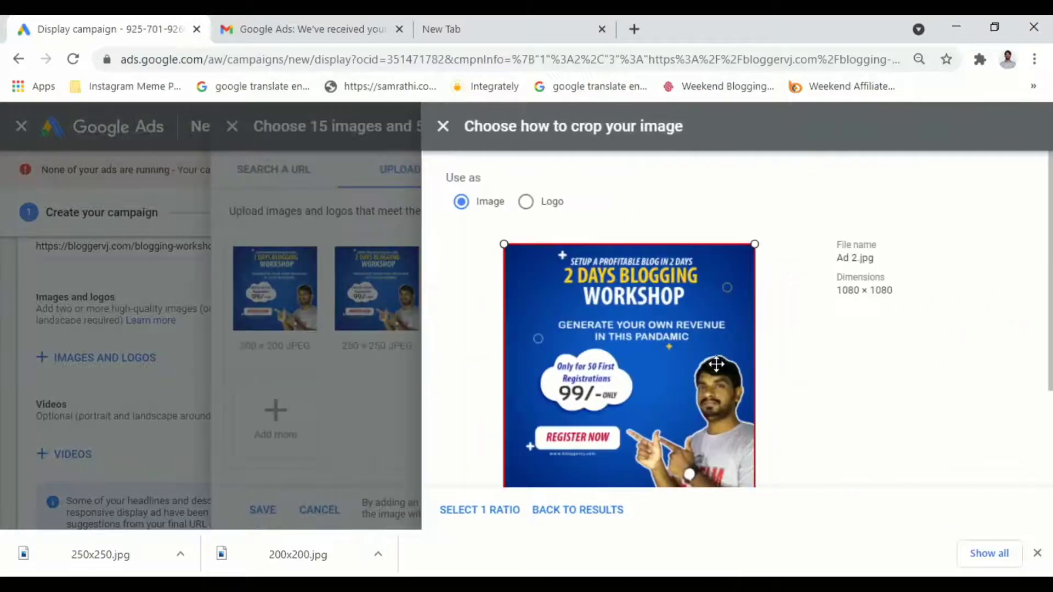
{"action": "scroll", "coordinate": [716, 354], "scroll_direction": "down", "scroll_amount": 1}
{"action": "scroll", "coordinate": [687, 366], "scroll_direction": "up", "scroll_amount": 1}
{"action": "scroll", "coordinate": [670, 348], "scroll_direction": "down", "scroll_amount": 3}
{"action": "left_click", "coordinate": [493, 513]}
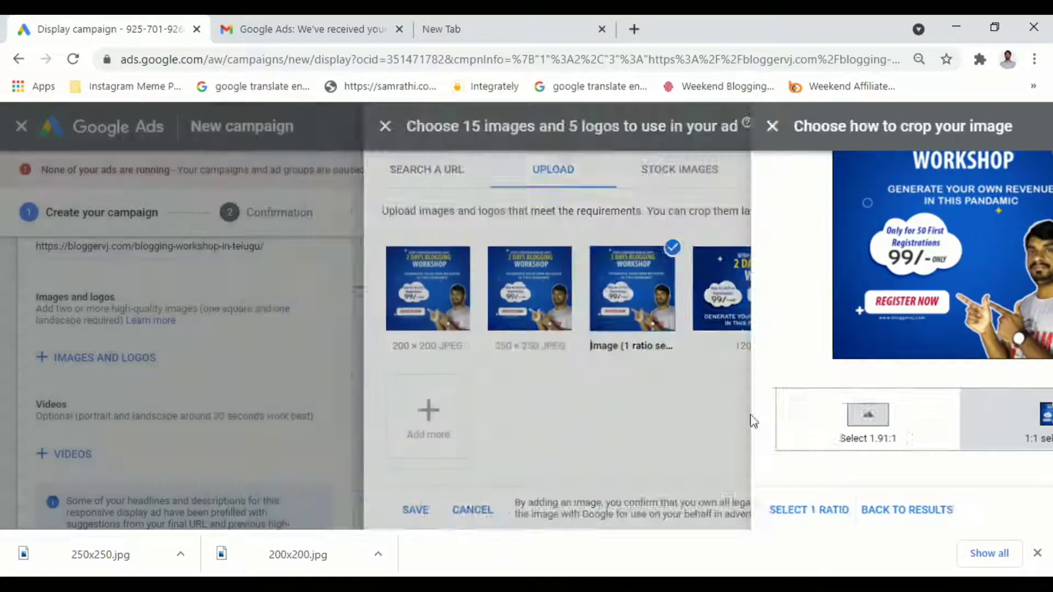
Add the 1200 × 628 Ad For FB2.jpg as an ad image with its one selected crop ratio.
{"action": "left_click", "coordinate": [845, 363]}
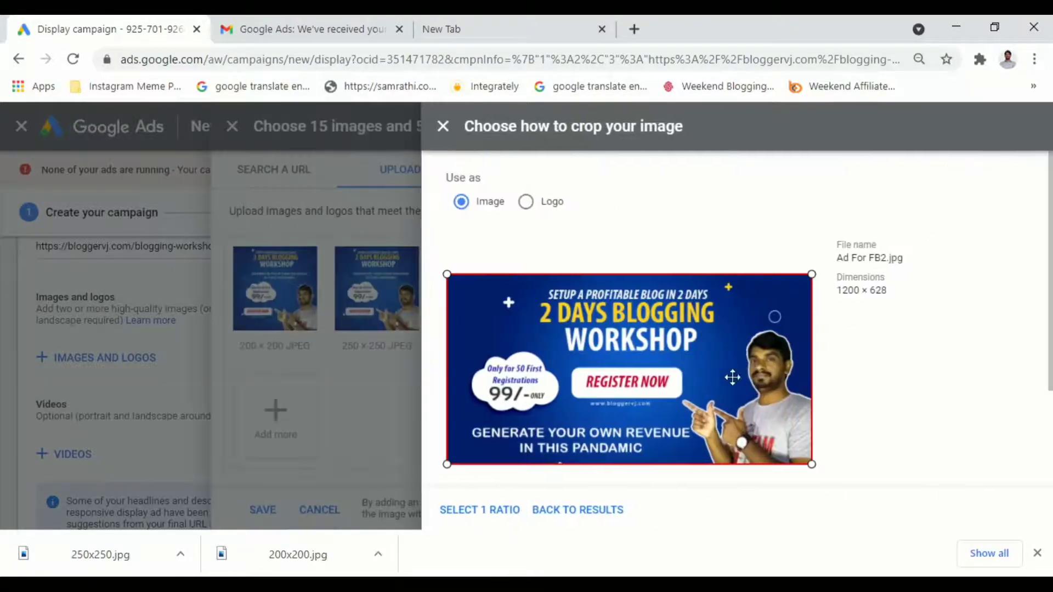
{"action": "scroll", "coordinate": [592, 458], "scroll_direction": "down", "scroll_amount": 3}
{"action": "left_click", "coordinate": [493, 514]}
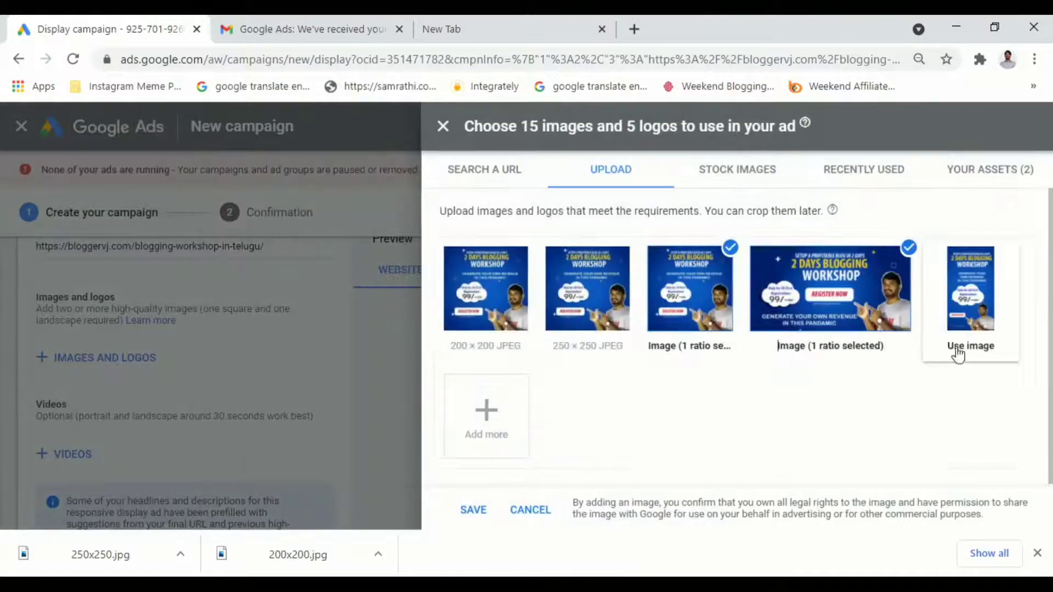
Add 250x250.jpg as a logo with the 1:1 crop ratio.
{"action": "left_click", "coordinate": [603, 354]}
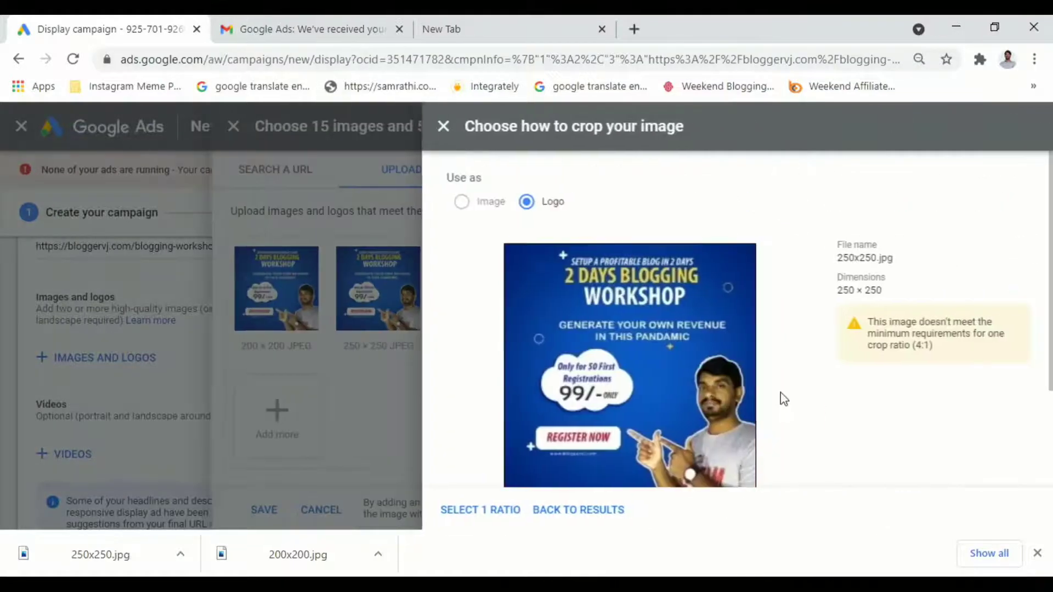
{"action": "scroll", "coordinate": [735, 360], "scroll_direction": "down", "scroll_amount": 2}
{"action": "scroll", "coordinate": [735, 359], "scroll_direction": "down", "scroll_amount": 1}
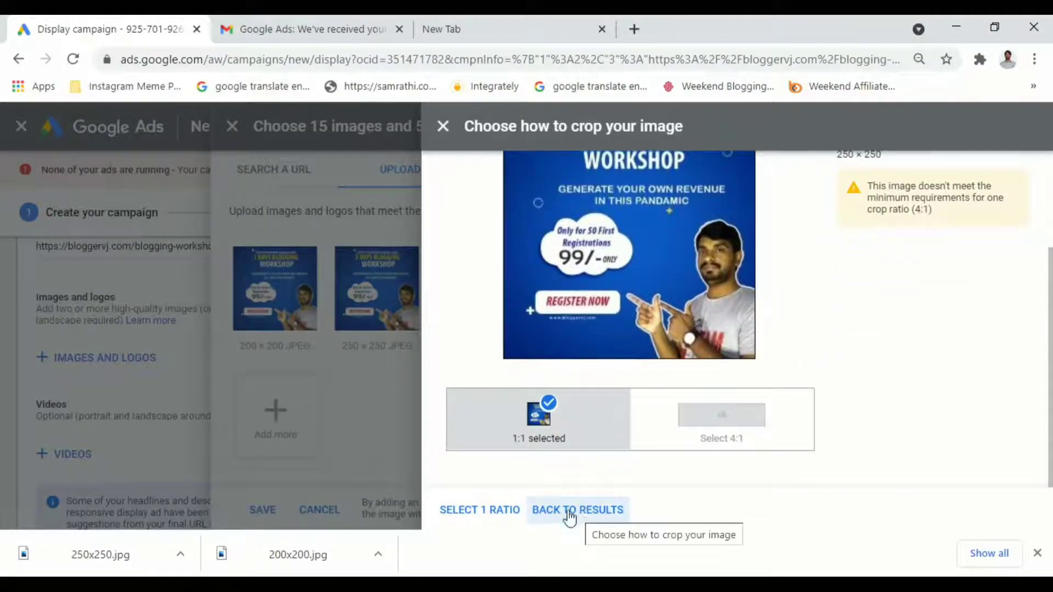
{"action": "left_click", "coordinate": [485, 511]}
Use Ad Story 2.jpg as an image and move its 1.91:1 crop up over the 2 Days Blogging Workshop title.
{"action": "mouse_move", "coordinate": [964, 353]}
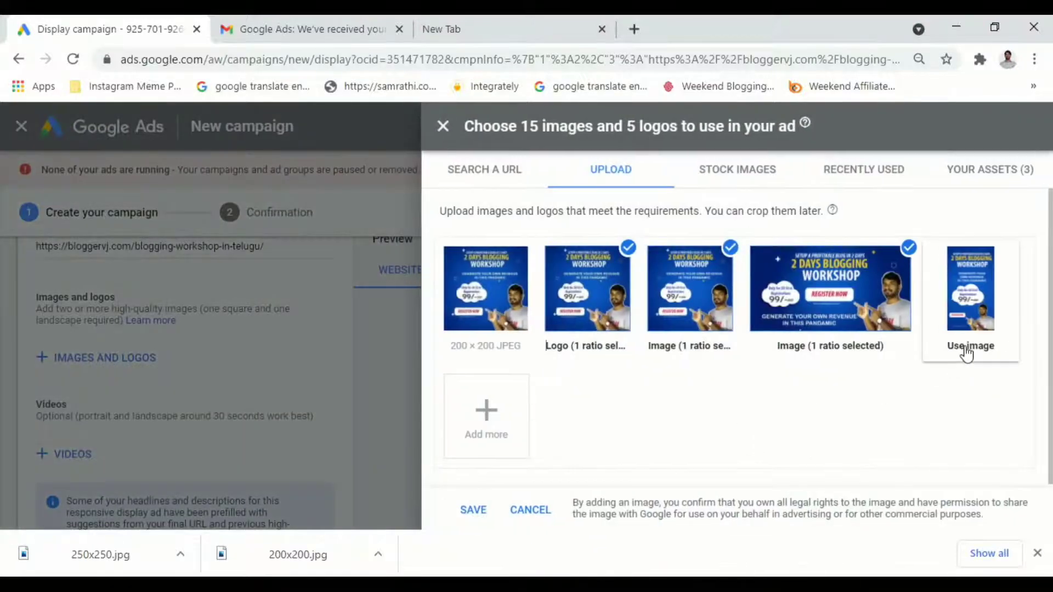
{"action": "left_click", "coordinate": [982, 351]}
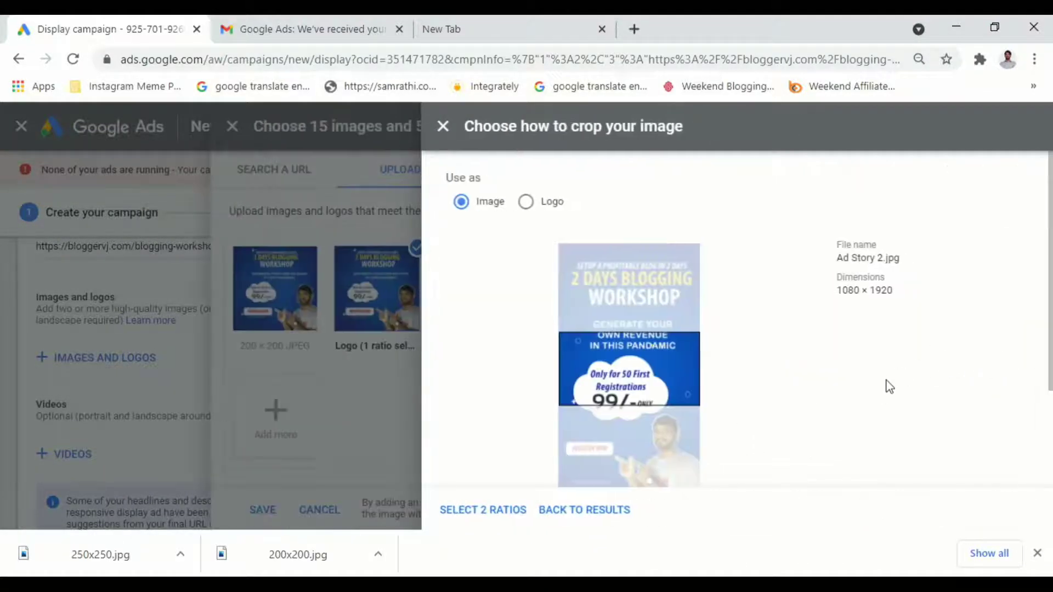
{"action": "scroll", "coordinate": [631, 406], "scroll_direction": "down", "scroll_amount": 3}
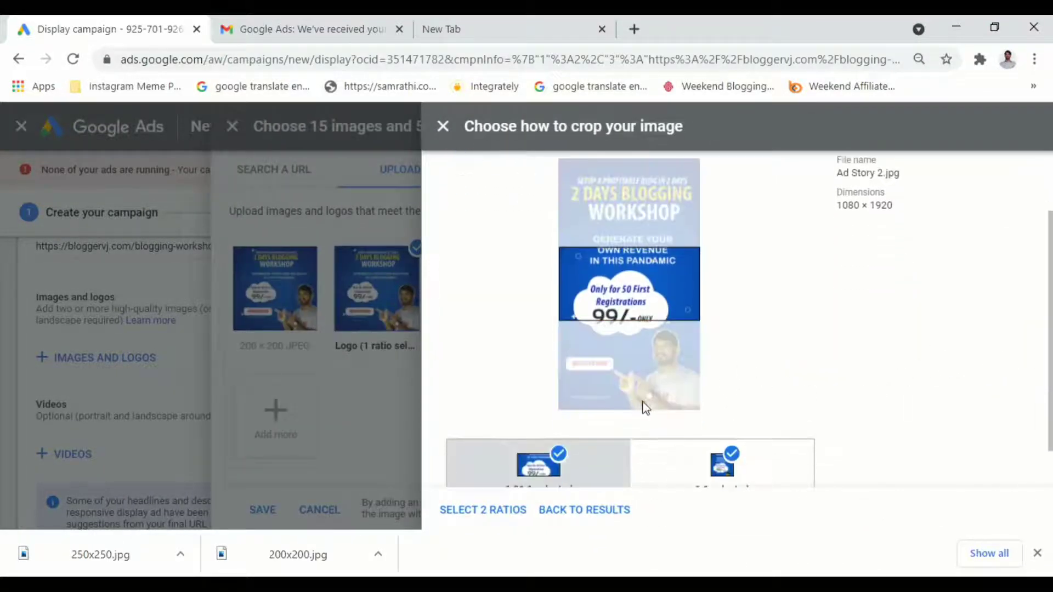
{"action": "scroll", "coordinate": [732, 413], "scroll_direction": "up", "scroll_amount": 2}
{"action": "left_click_drag", "start_coordinate": [654, 321], "coordinate": [645, 229]}
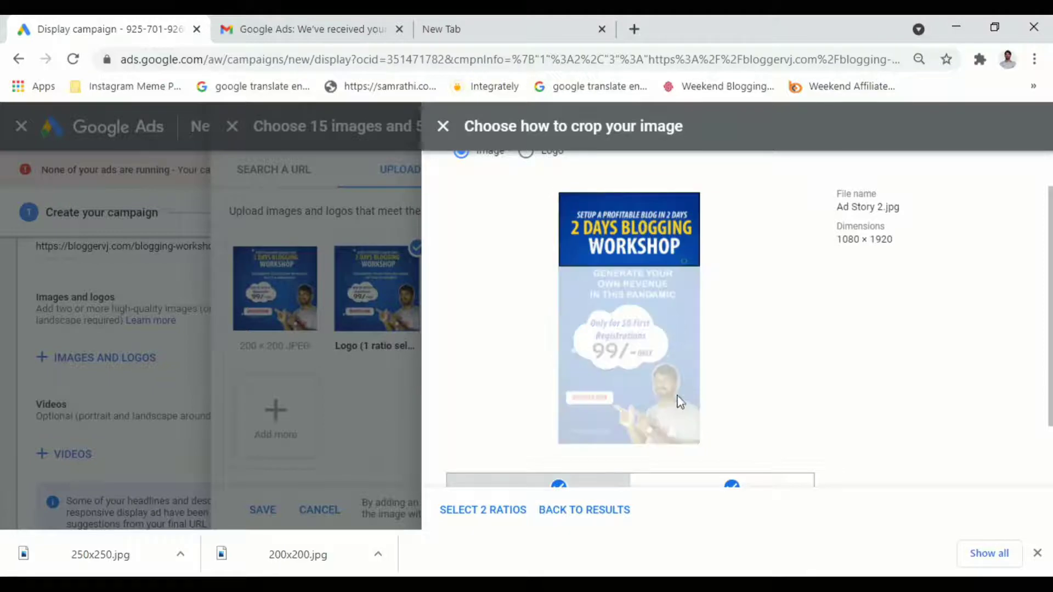
Shift Ad Story 2.jpg's 1:1 crop down to include the Register Now button, and save both ratios with the ad's selected images and logo.
{"action": "scroll", "coordinate": [698, 411], "scroll_direction": "down", "scroll_amount": 2}
{"action": "left_click", "coordinate": [717, 418]}
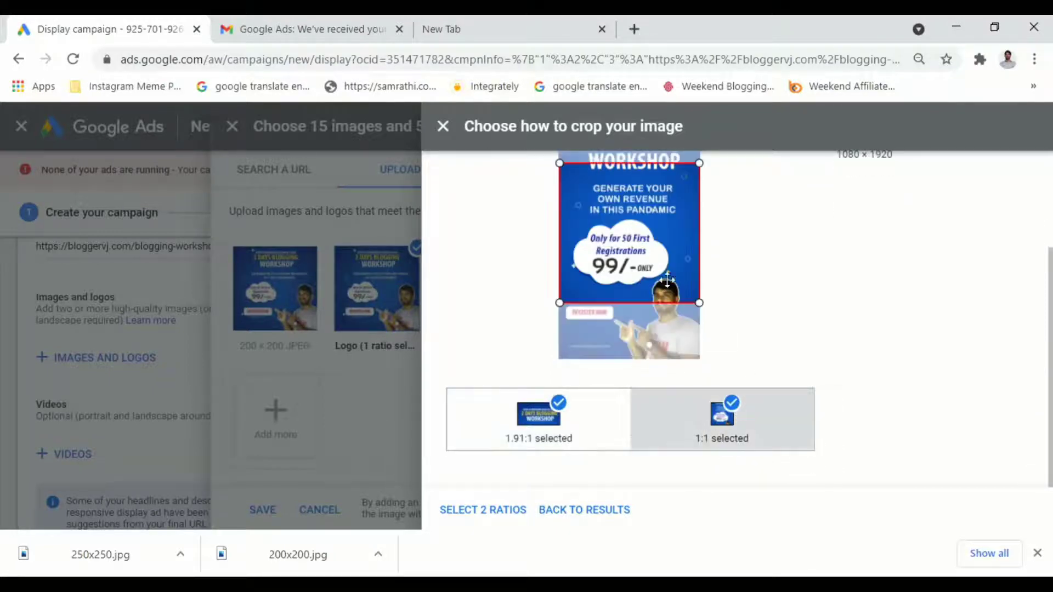
{"action": "scroll", "coordinate": [744, 339], "scroll_direction": "up", "scroll_amount": 3}
{"action": "left_click_drag", "start_coordinate": [644, 318], "coordinate": [645, 343]}
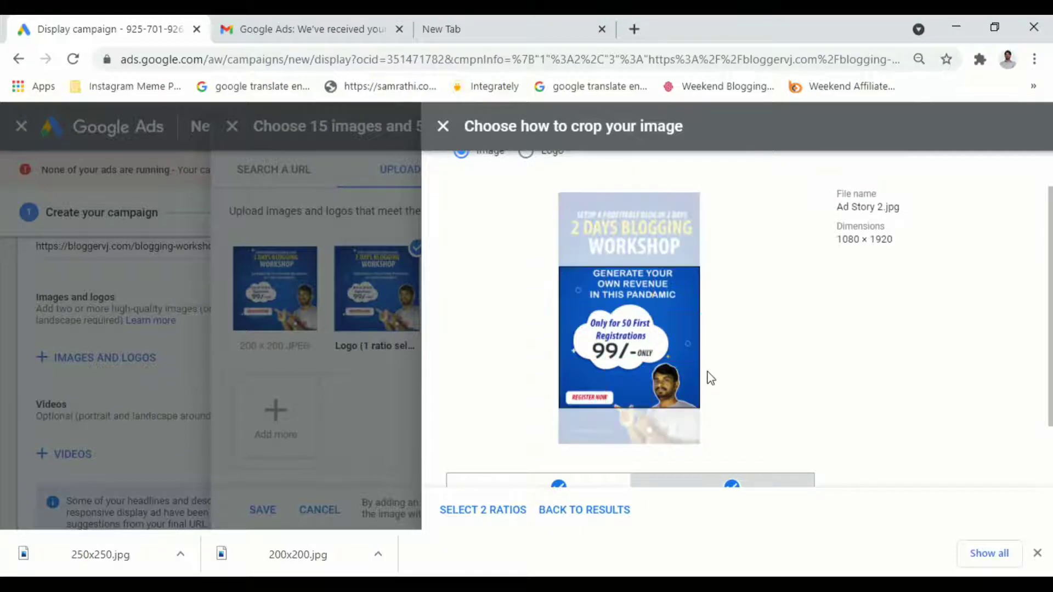
{"action": "scroll", "coordinate": [604, 384], "scroll_direction": "down", "scroll_amount": 2}
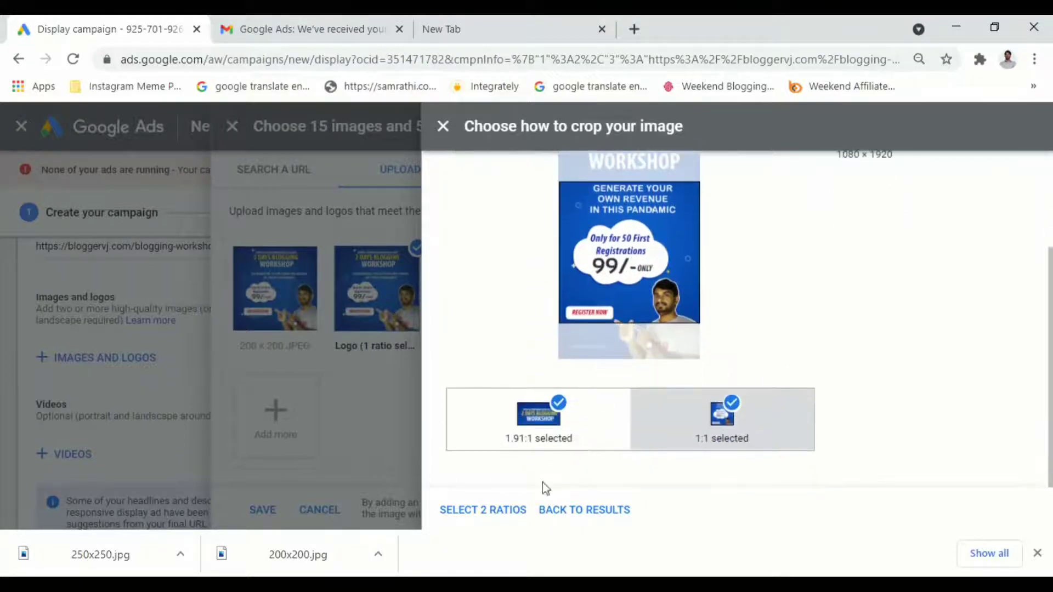
{"action": "left_click", "coordinate": [508, 510]}
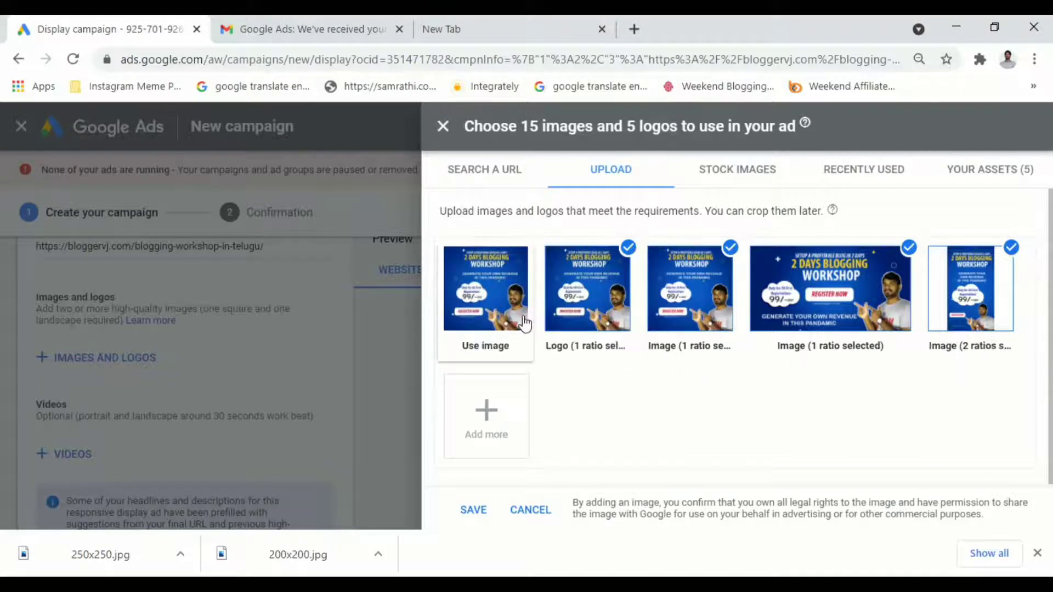
{"action": "left_click", "coordinate": [473, 510]}
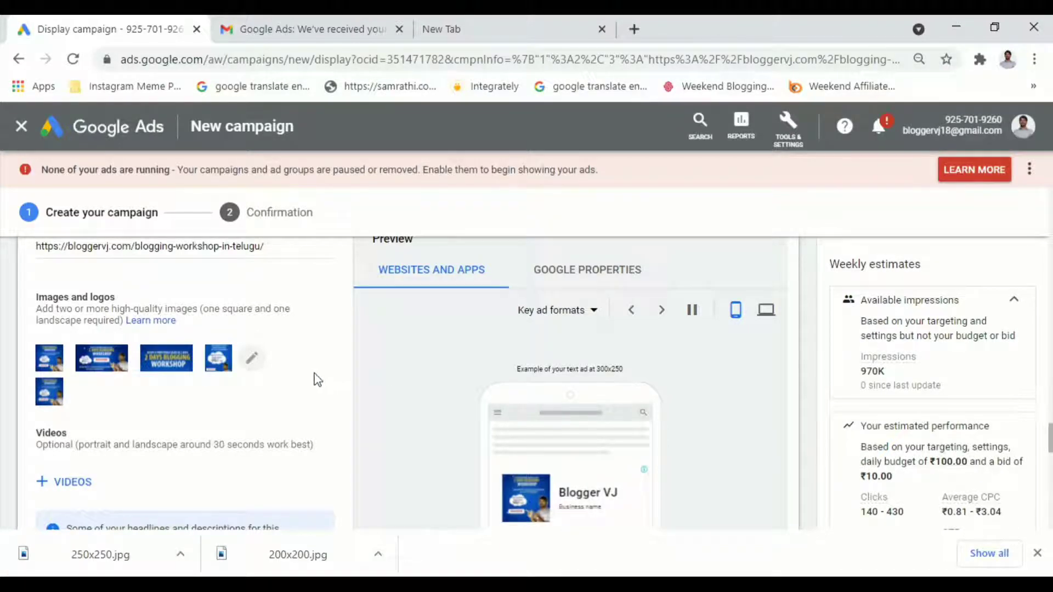
Examine the ad preview with the added images, along with the prefilled headlines and long headline.
{"action": "scroll", "coordinate": [308, 378], "scroll_direction": "down", "scroll_amount": 3}
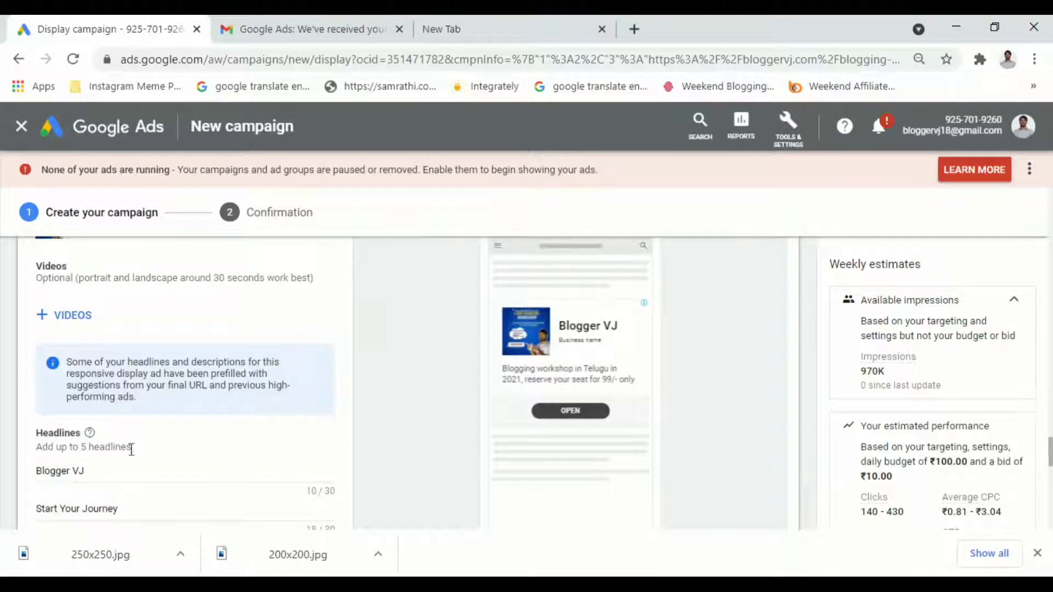
{"action": "scroll", "coordinate": [430, 431], "scroll_direction": "up", "scroll_amount": 2}
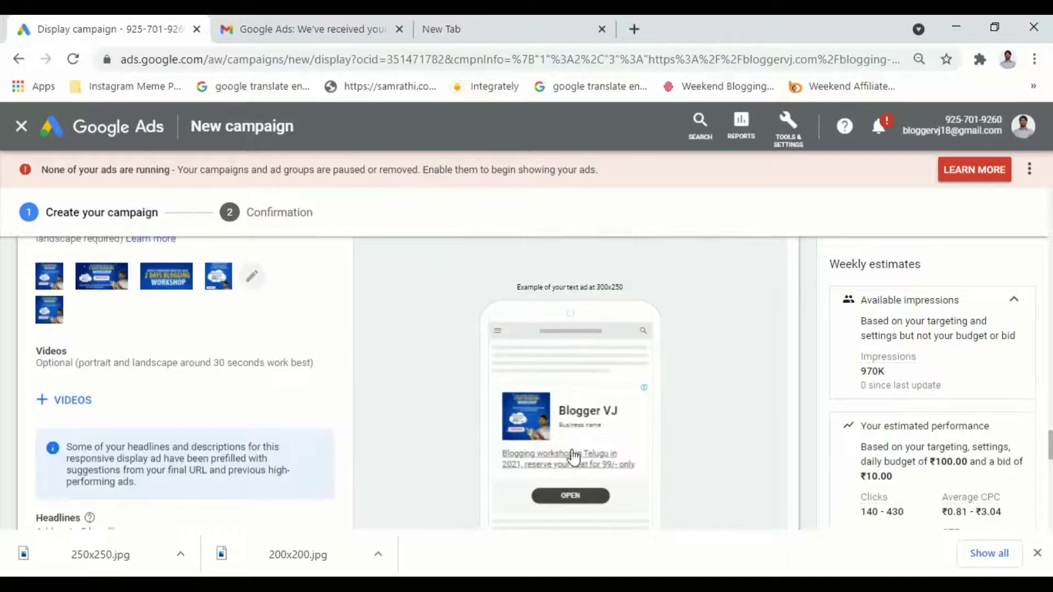
{"action": "scroll", "coordinate": [574, 456], "scroll_direction": "up", "scroll_amount": 4}
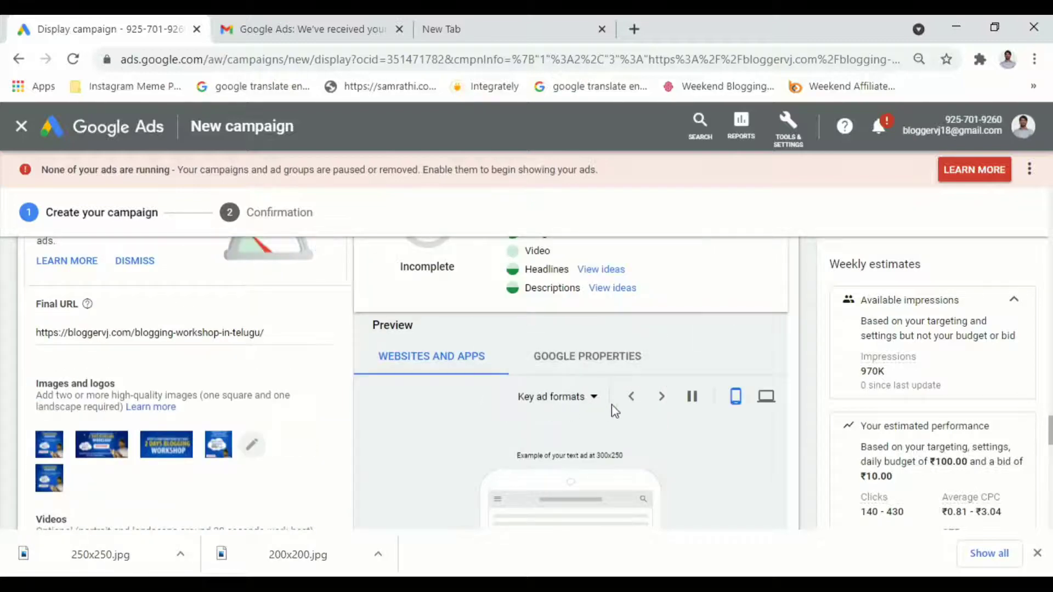
{"action": "scroll", "coordinate": [609, 403], "scroll_direction": "down", "scroll_amount": 2}
{"action": "scroll", "coordinate": [631, 407], "scroll_direction": "down", "scroll_amount": 2}
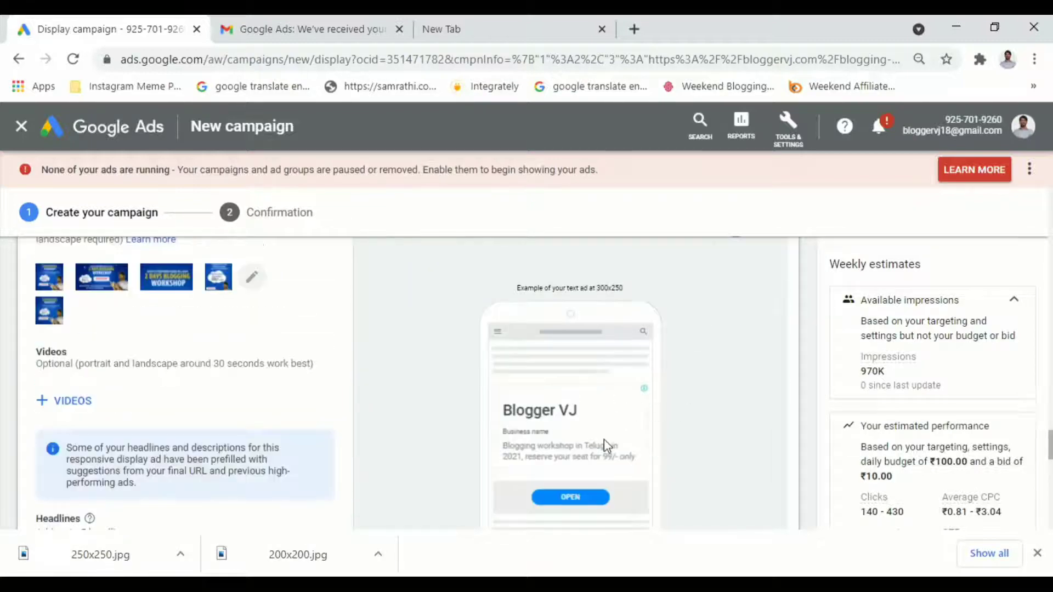
{"action": "scroll", "coordinate": [609, 395], "scroll_direction": "up", "scroll_amount": 4}
{"action": "scroll", "coordinate": [606, 404], "scroll_direction": "down", "scroll_amount": 4}
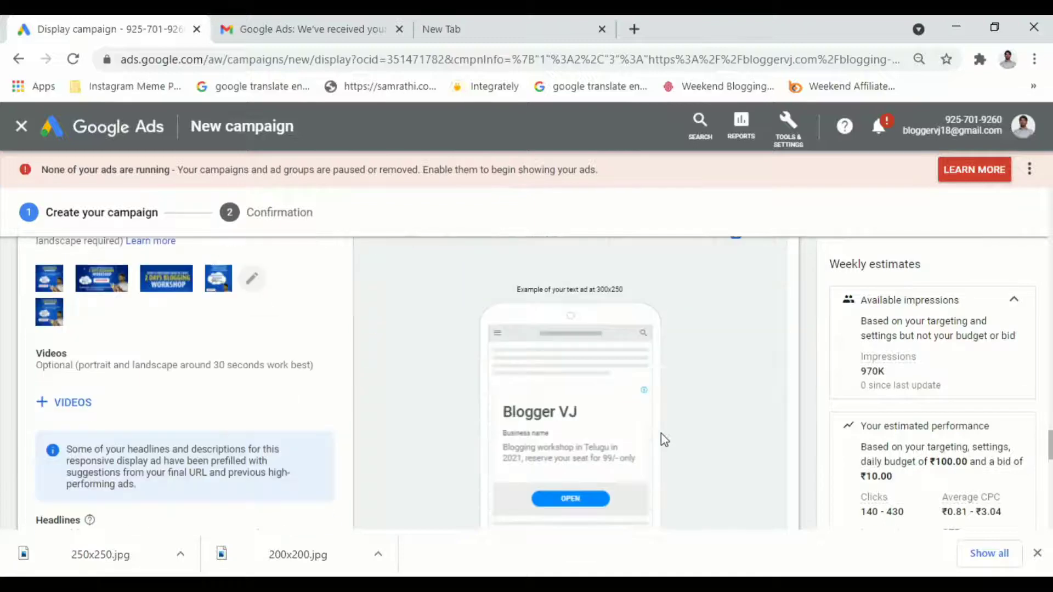
{"action": "scroll", "coordinate": [651, 420], "scroll_direction": "down", "scroll_amount": 6}
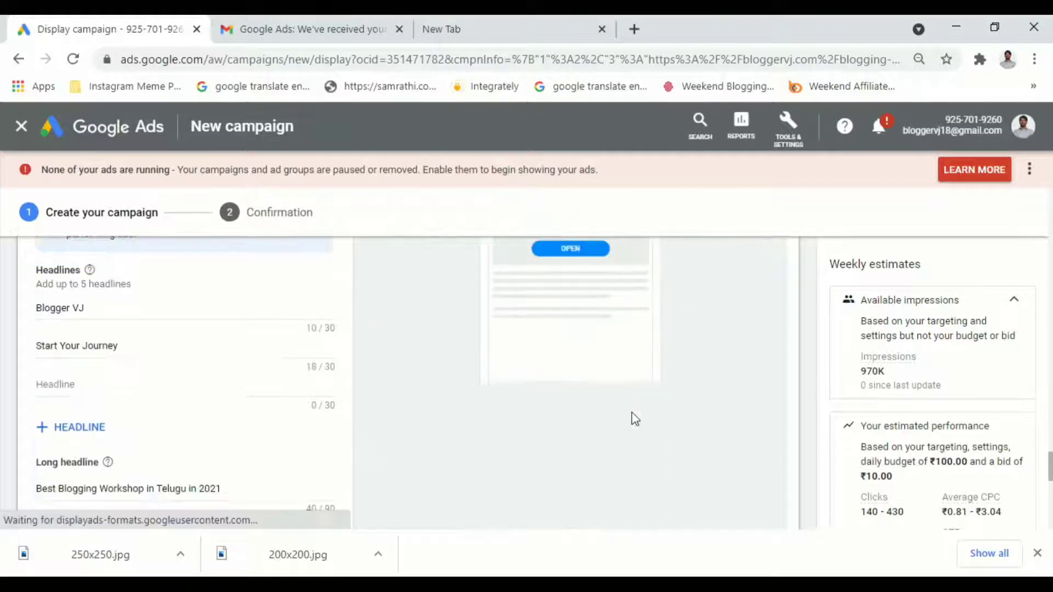
{"action": "scroll", "coordinate": [614, 415], "scroll_direction": "up", "scroll_amount": 5}
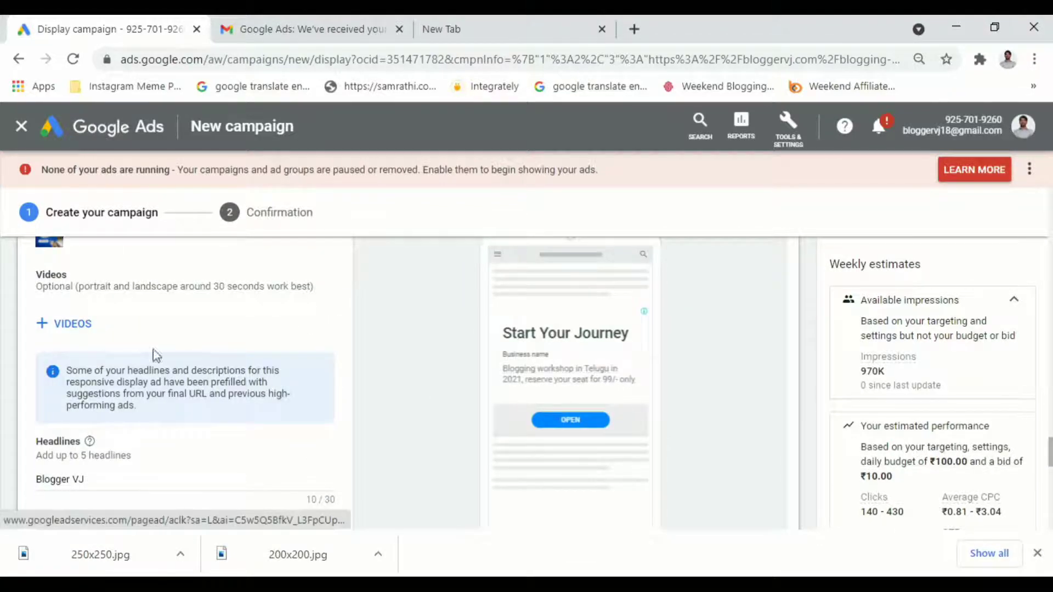
Replace the first headline with "2Days Blogging Workshop".
{"action": "scroll", "coordinate": [153, 387], "scroll_direction": "down", "scroll_amount": 2}
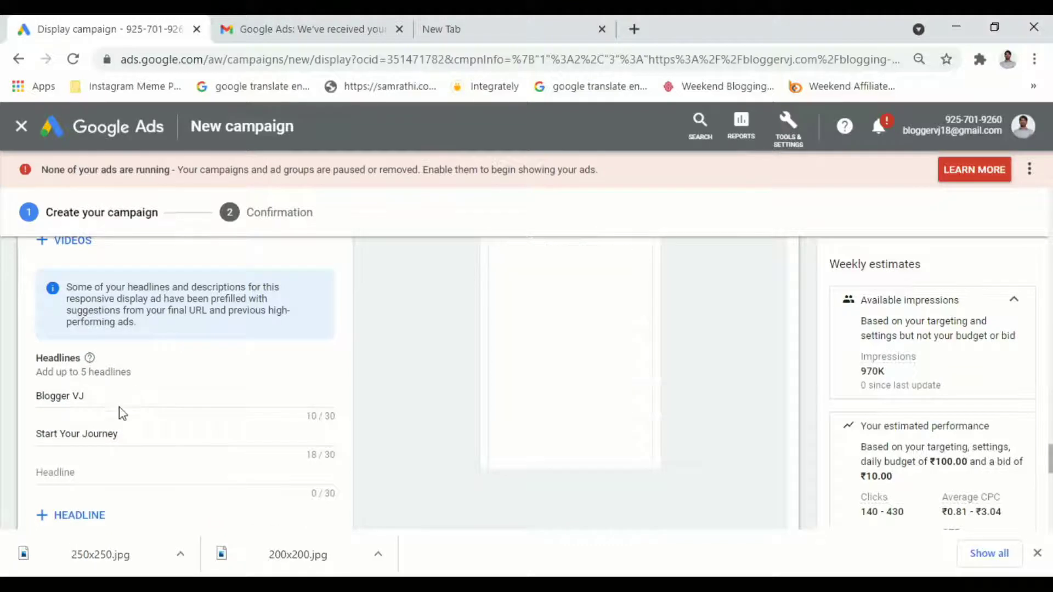
{"action": "left_click_drag", "start_coordinate": [146, 399], "coordinate": [16, 401]}
{"action": "type", "text": "2"}
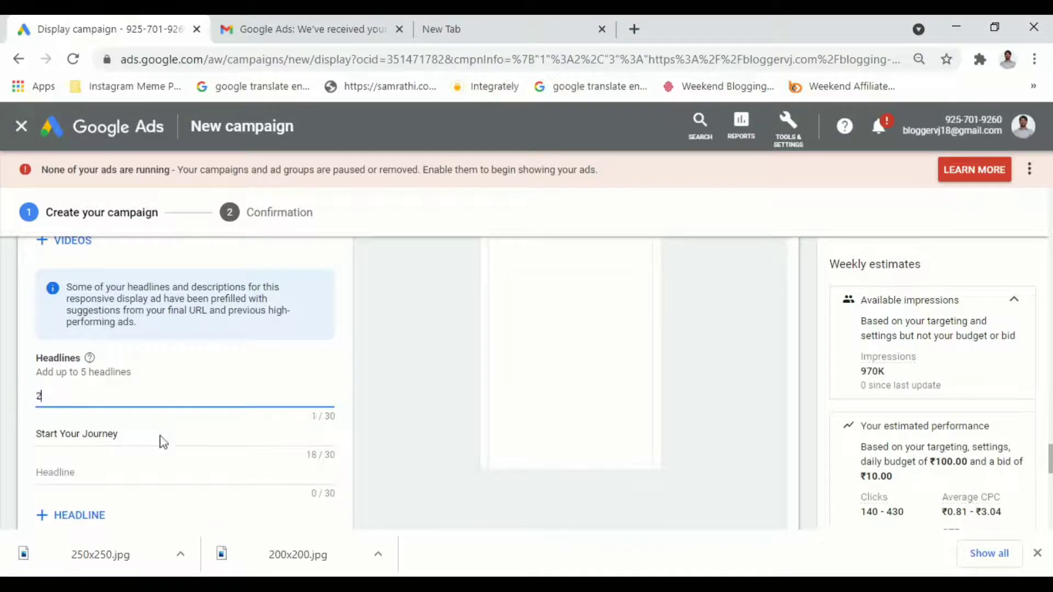
{"action": "type", "text": "Days Blog"}
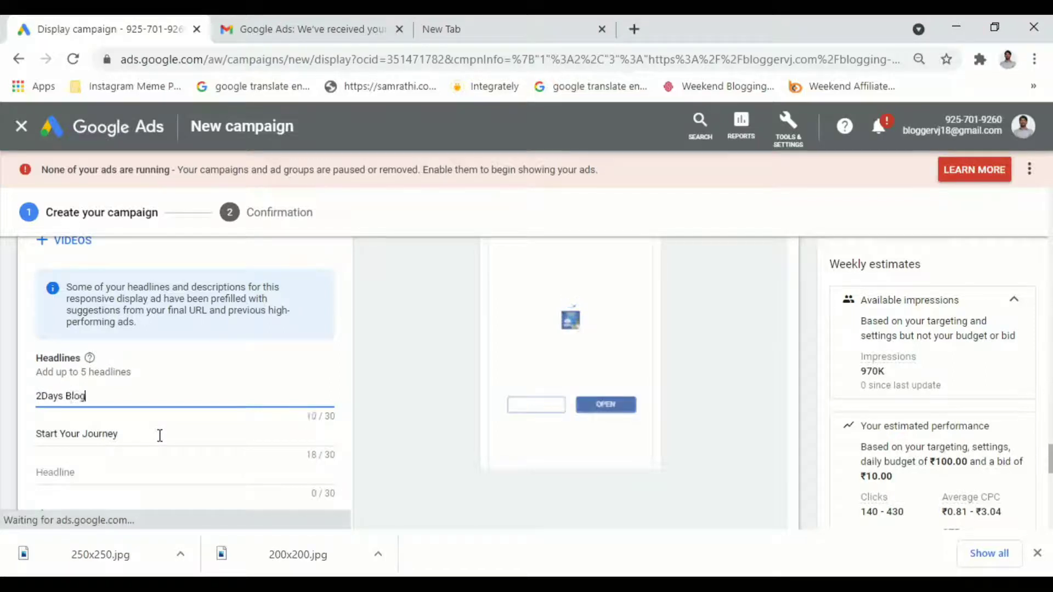
{"action": "type", "text": "ging Worksh"}
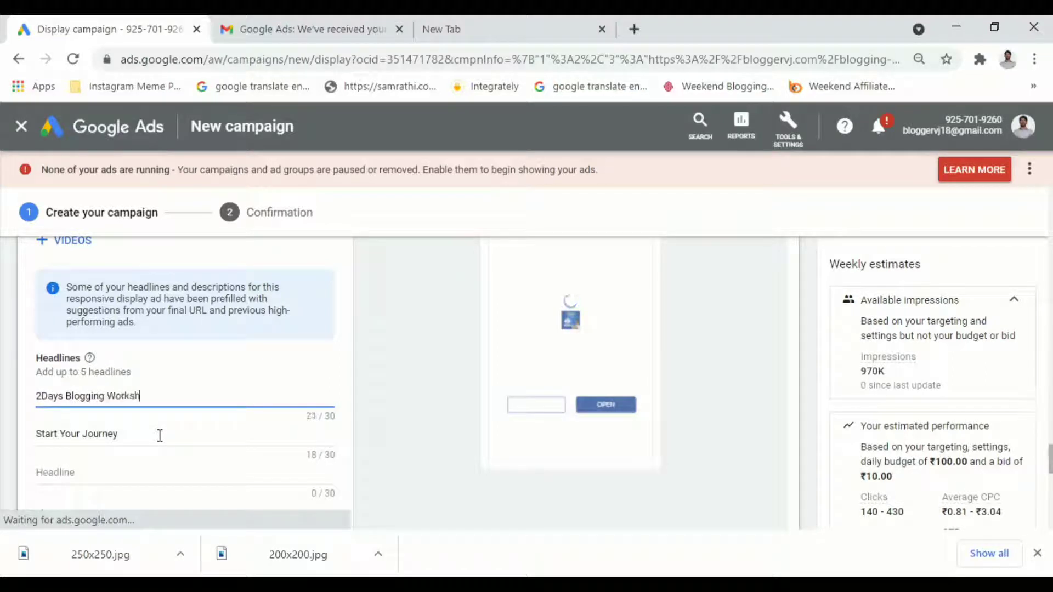
{"action": "type", "text": "op"}
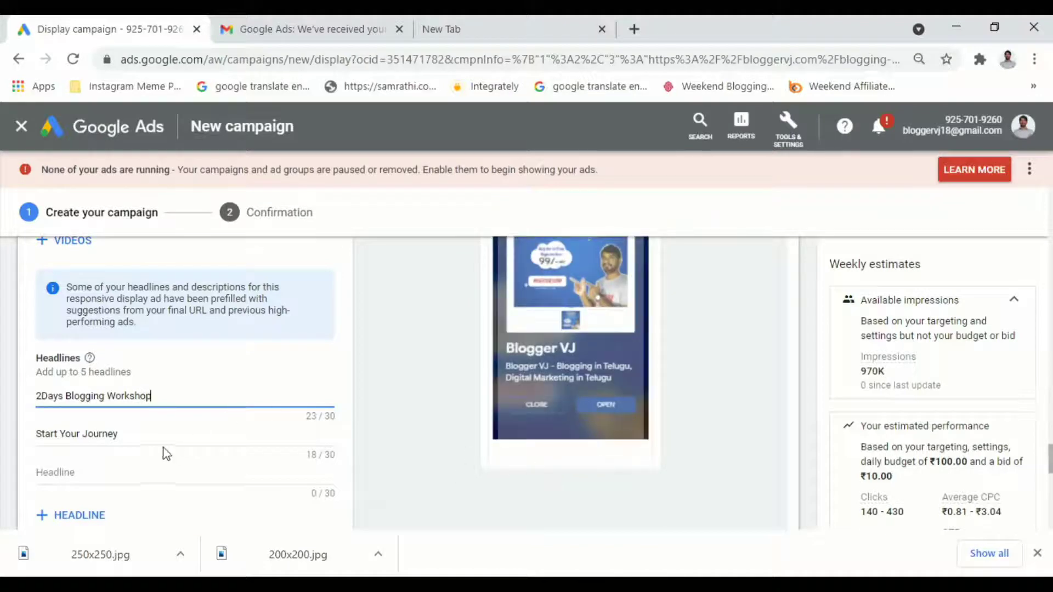
Replace the second headline with "Telugu Blogging Workshop".
{"action": "triple_click", "coordinate": [93, 433]}
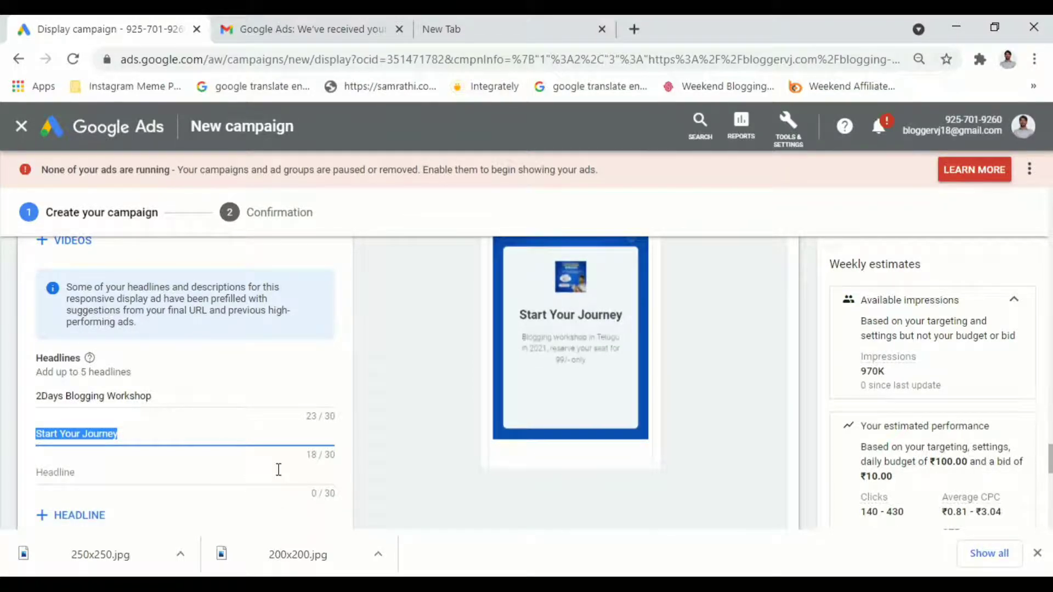
{"action": "type", "text": "Telugug"}
{"action": "key", "text": "BackSpace"}
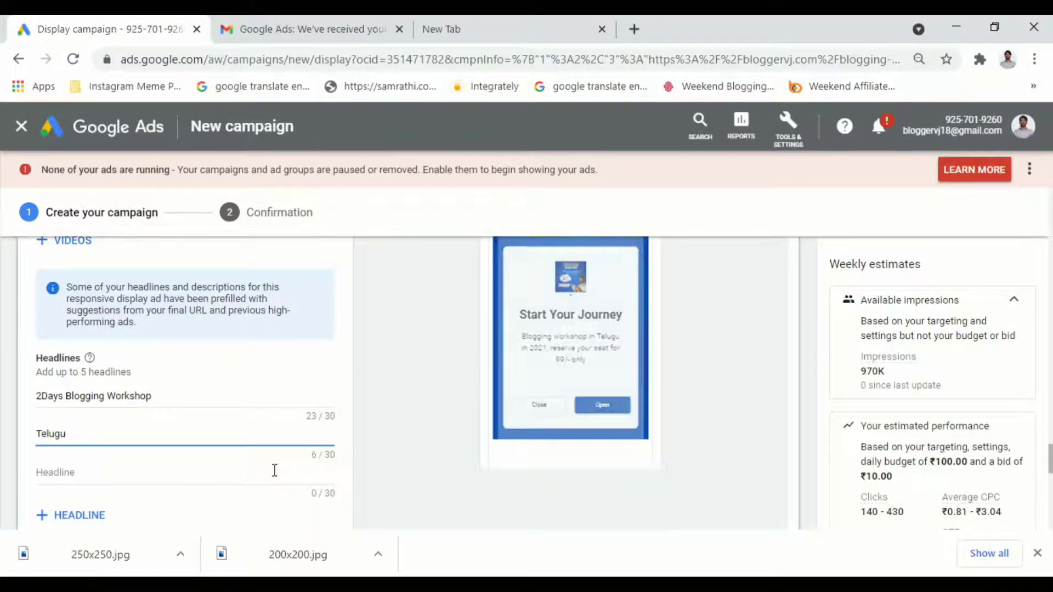
{"action": "type", "text": "Blogging Workshop"}
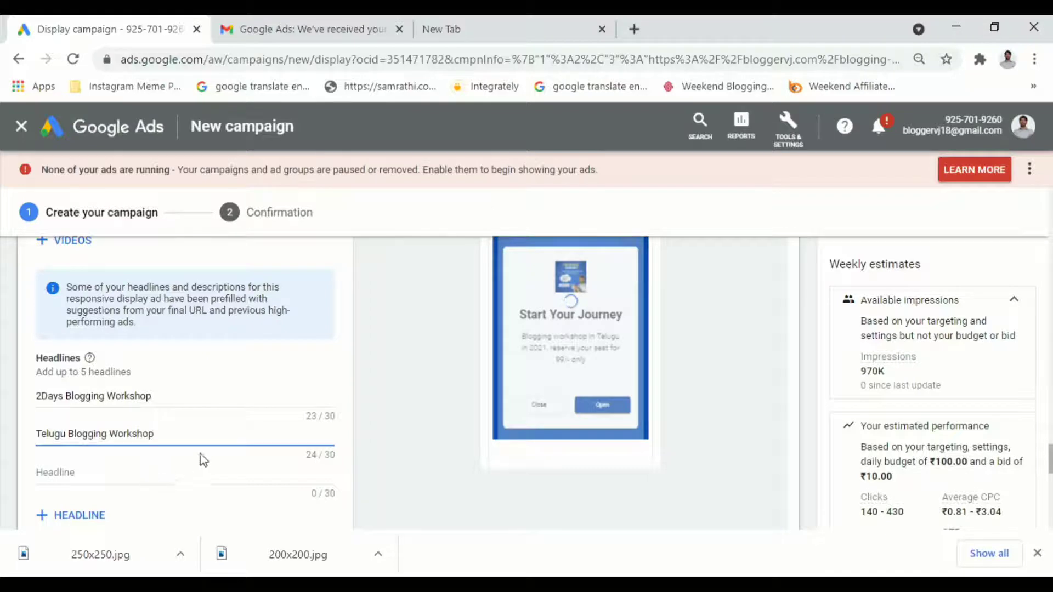
Replace the long headline with "Setup A Profitable Blog in 2 Days".
{"action": "scroll", "coordinate": [202, 460], "scroll_direction": "down", "scroll_amount": 2}
{"action": "scroll", "coordinate": [195, 456], "scroll_direction": "down", "scroll_amount": 2}
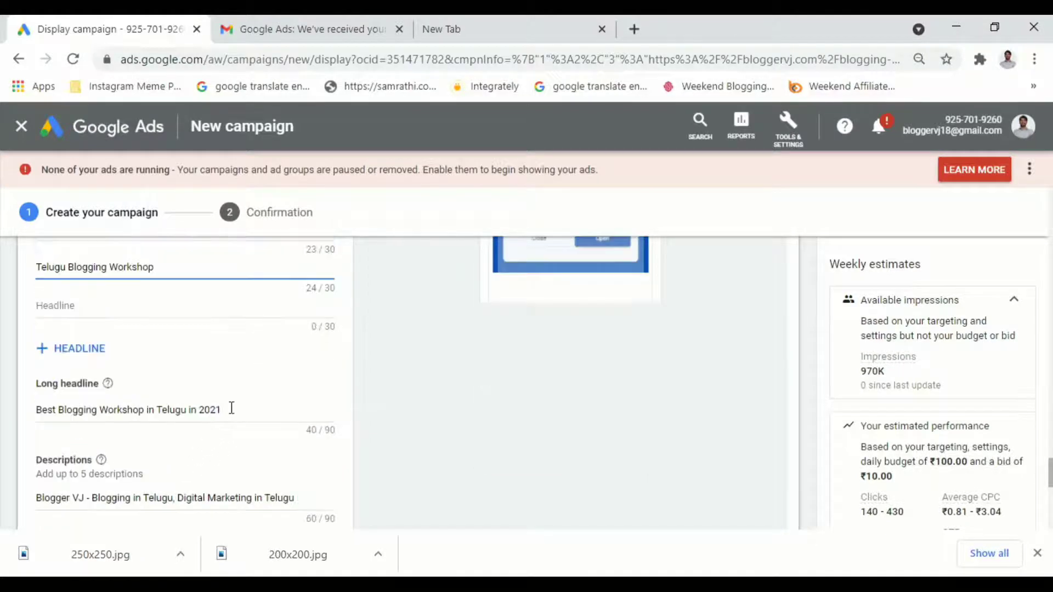
{"action": "scroll", "coordinate": [239, 409], "scroll_direction": "down", "scroll_amount": 2}
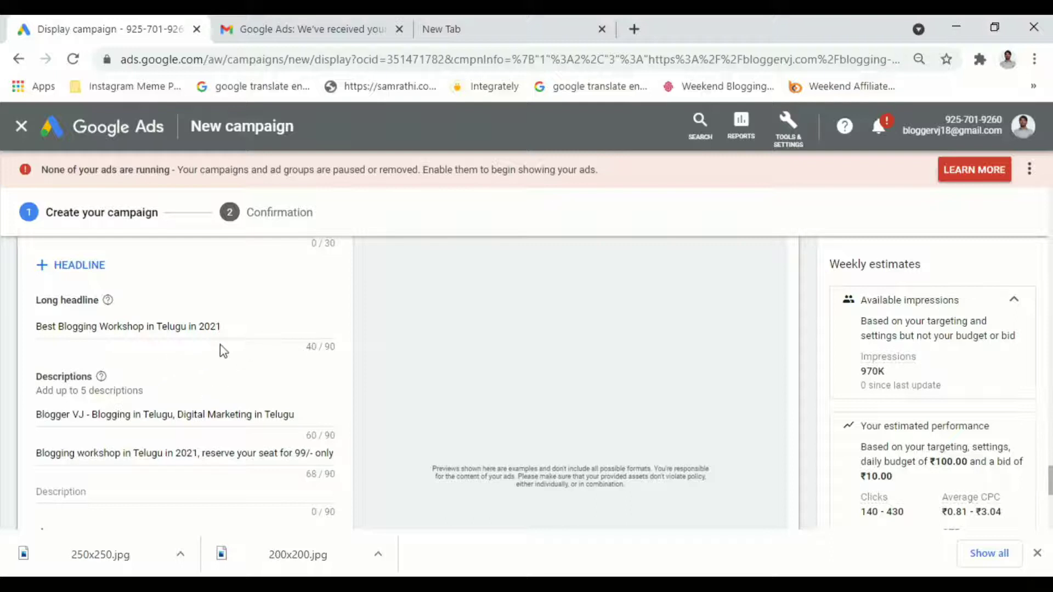
{"action": "left_click_drag", "start_coordinate": [237, 325], "coordinate": [81, 321]}
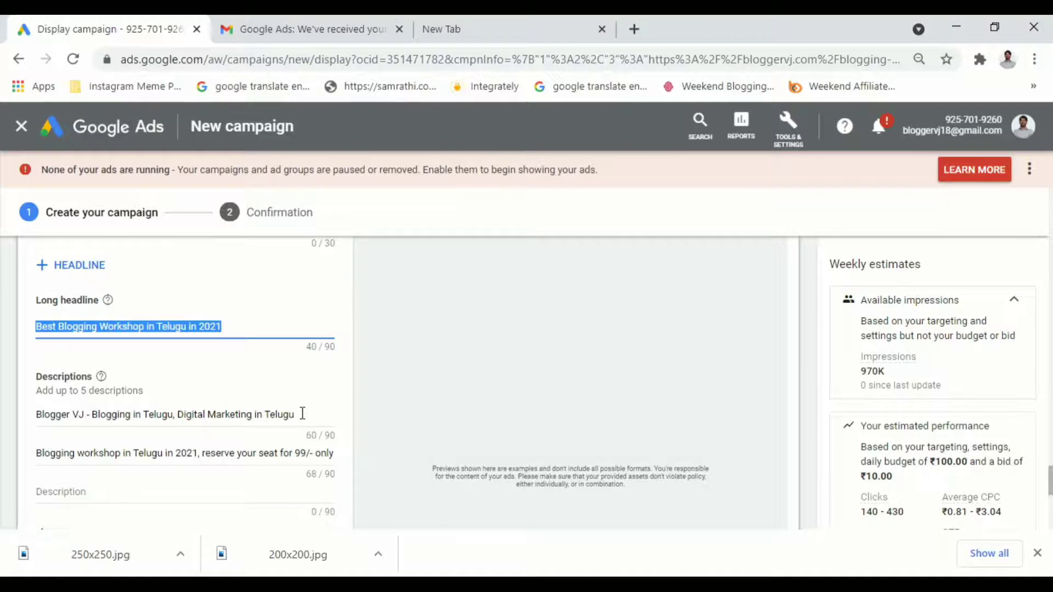
{"action": "left_click_drag", "start_coordinate": [303, 414], "coordinate": [33, 427]}
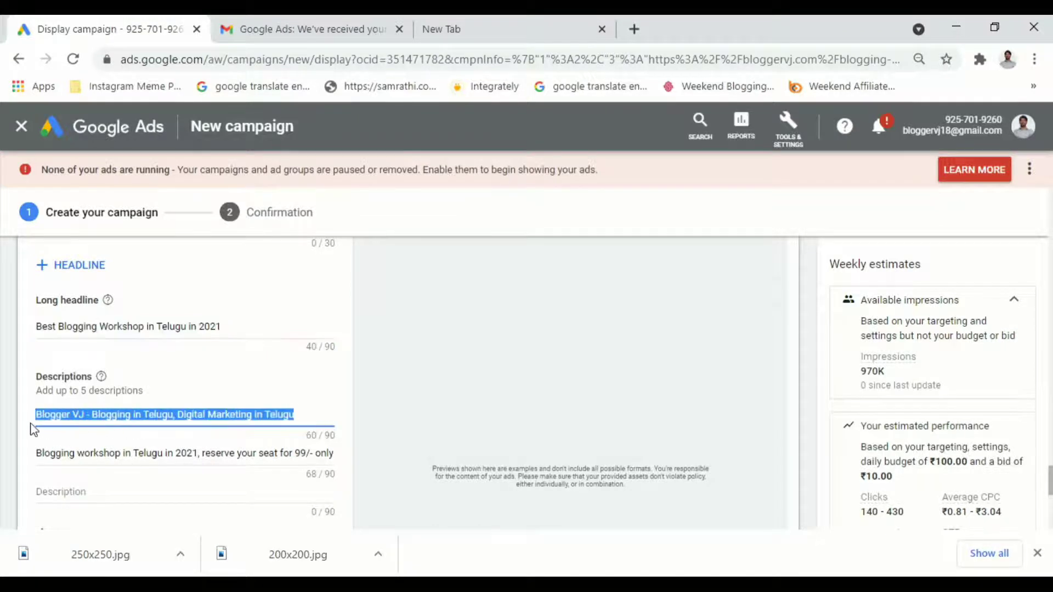
{"action": "left_click_drag", "start_coordinate": [231, 329], "coordinate": [28, 320]}
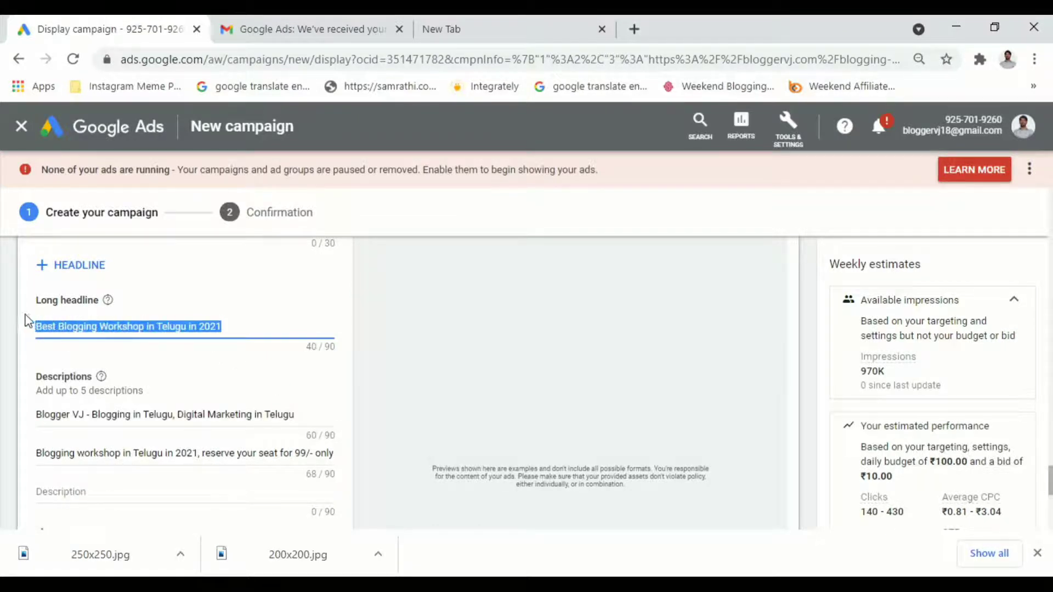
{"action": "type", "text": "S"}
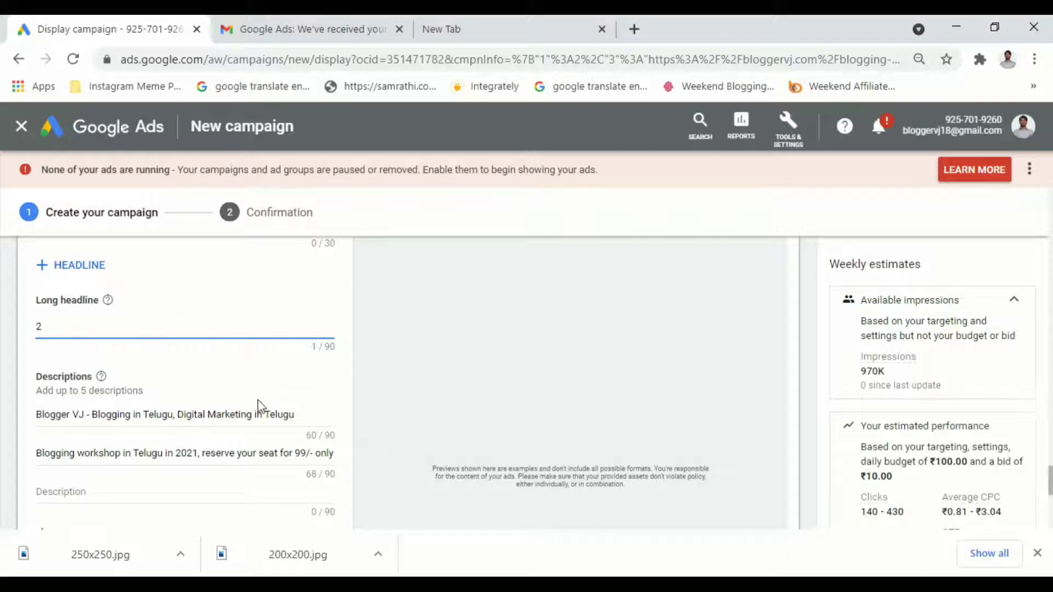
{"action": "key", "text": "BackSpace"}
{"action": "type", "text": "Setup A Profitable Blog"}
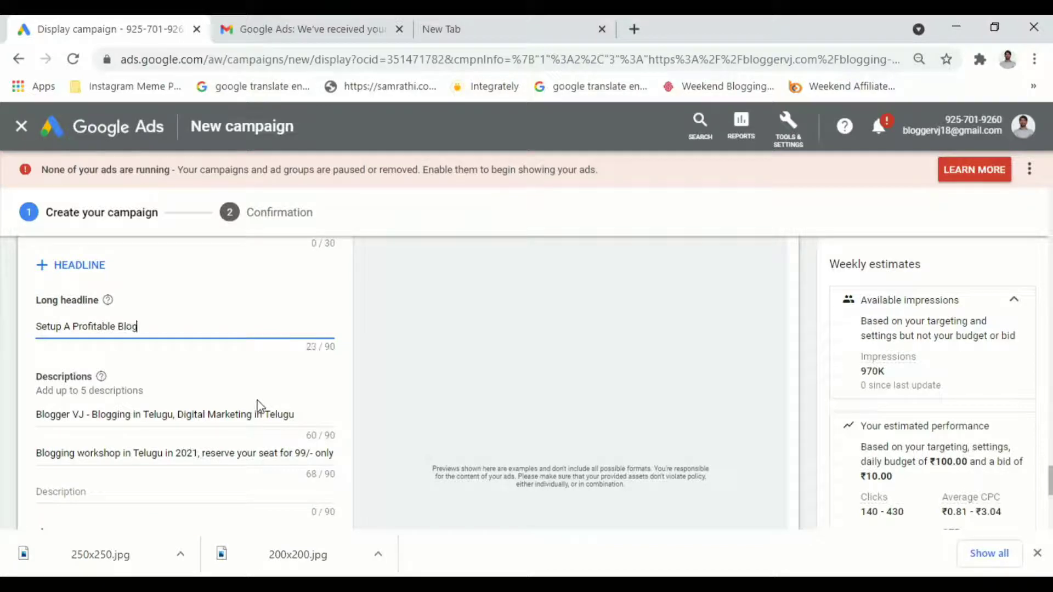
{"action": "type", "text": " in 2 Days"}
{"action": "left_click", "coordinate": [267, 392]}
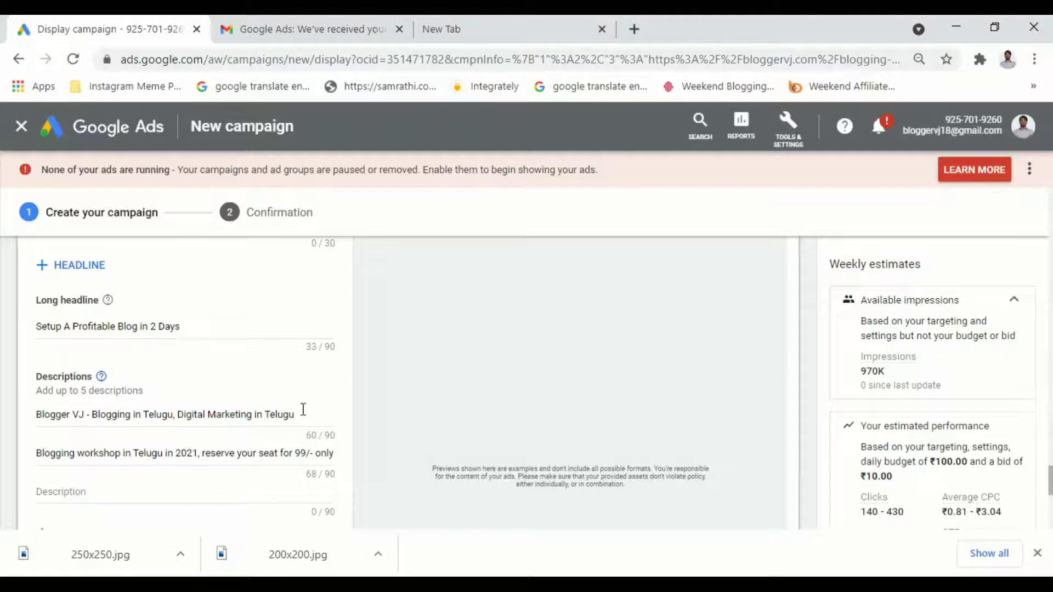
Replace the first description with "Generate your own revenue in this pandemic".
{"action": "left_click_drag", "start_coordinate": [303, 410], "coordinate": [3, 423]}
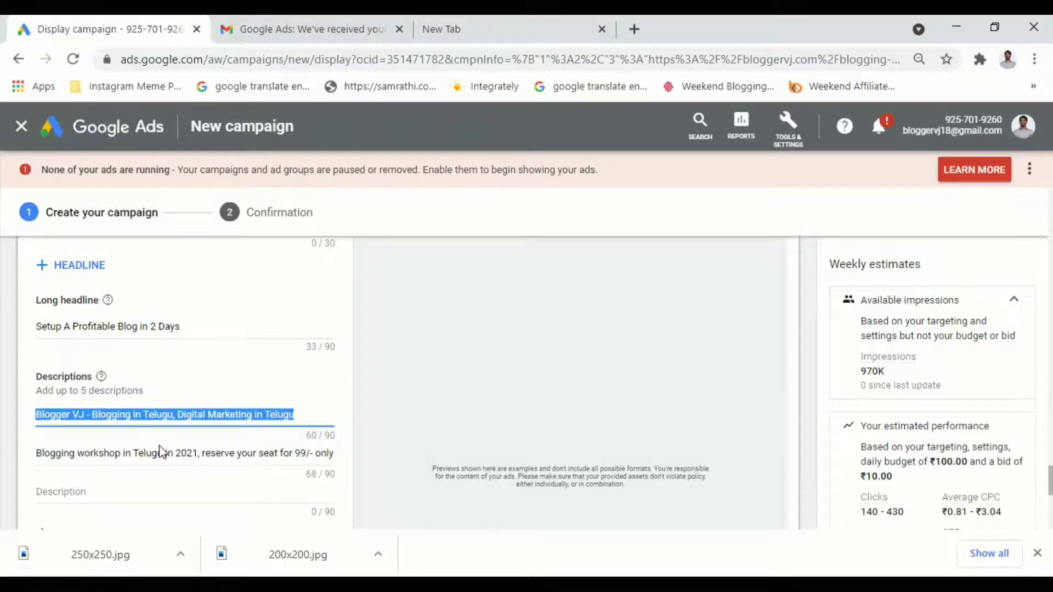
{"action": "type", "text": "Gener"}
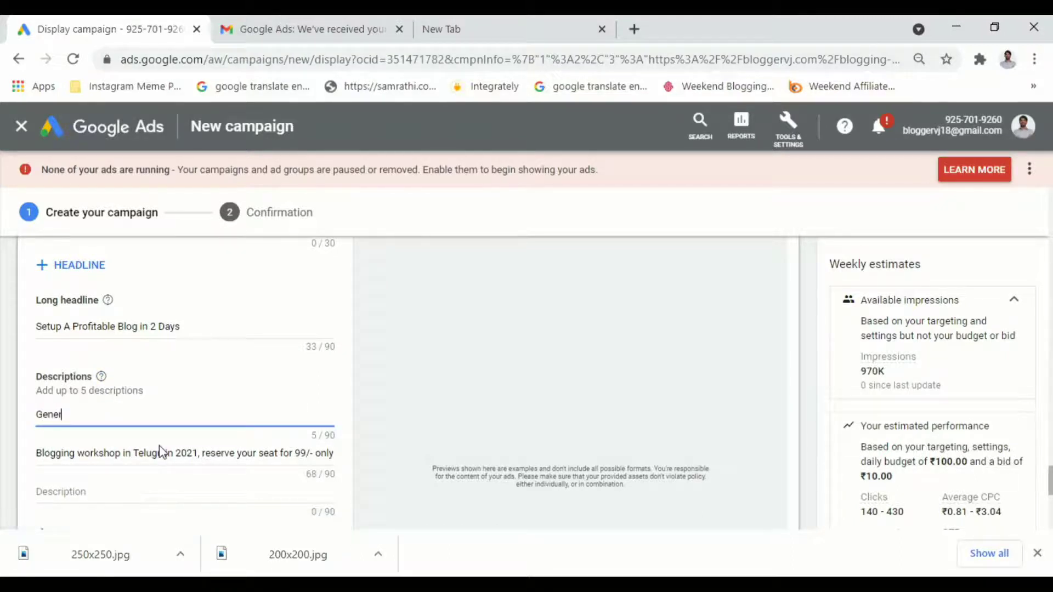
{"action": "type", "text": "ate"}
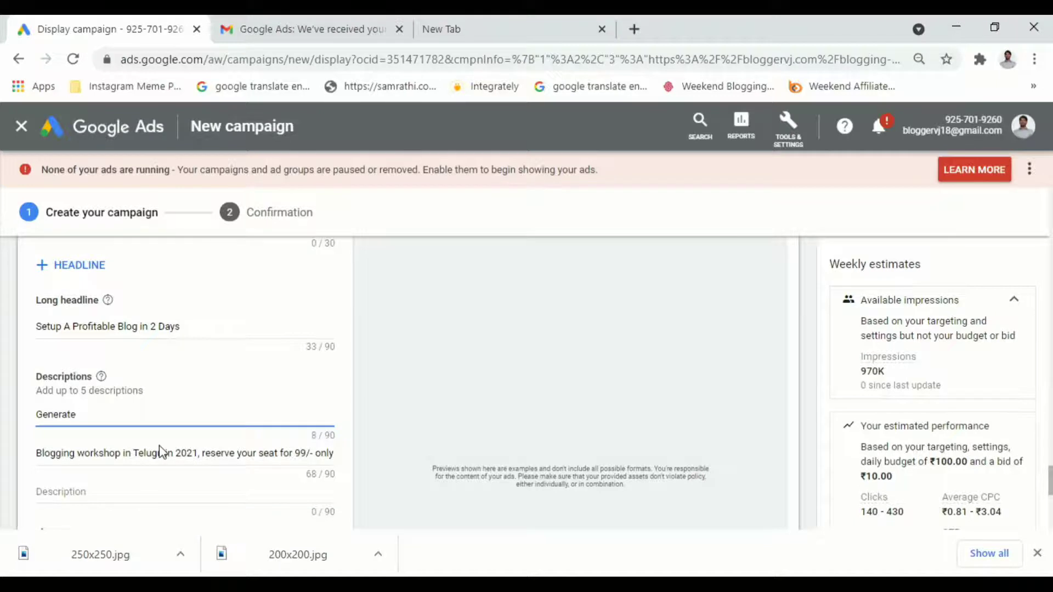
{"action": "type", "text": " your oiwn re"}
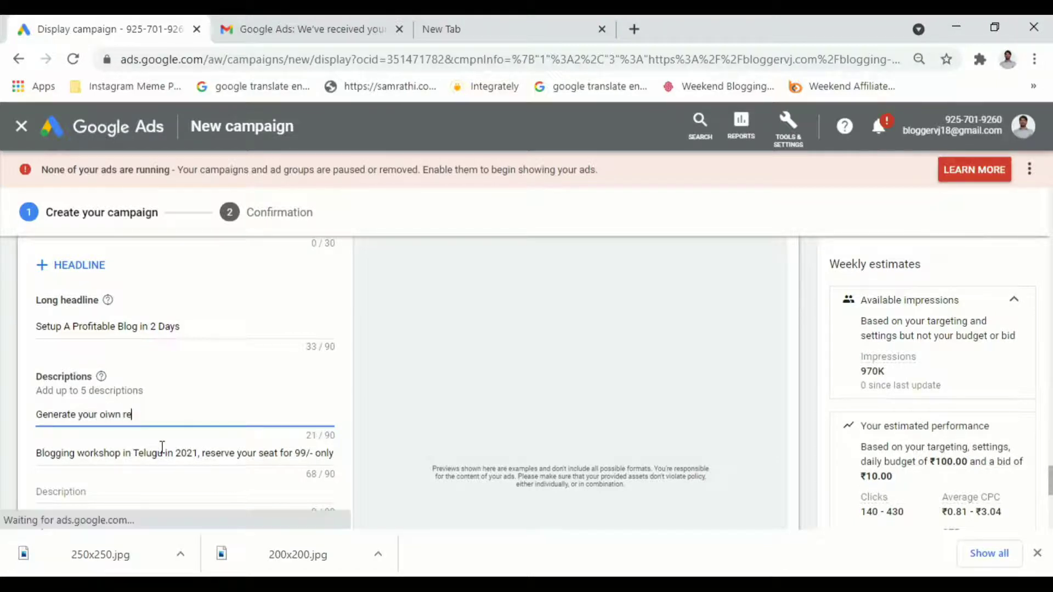
{"action": "key", "text": "ctrl+shift+Left"}
{"action": "key", "text": "ctrl+shift+Left"}
{"action": "type", "text": "op"}
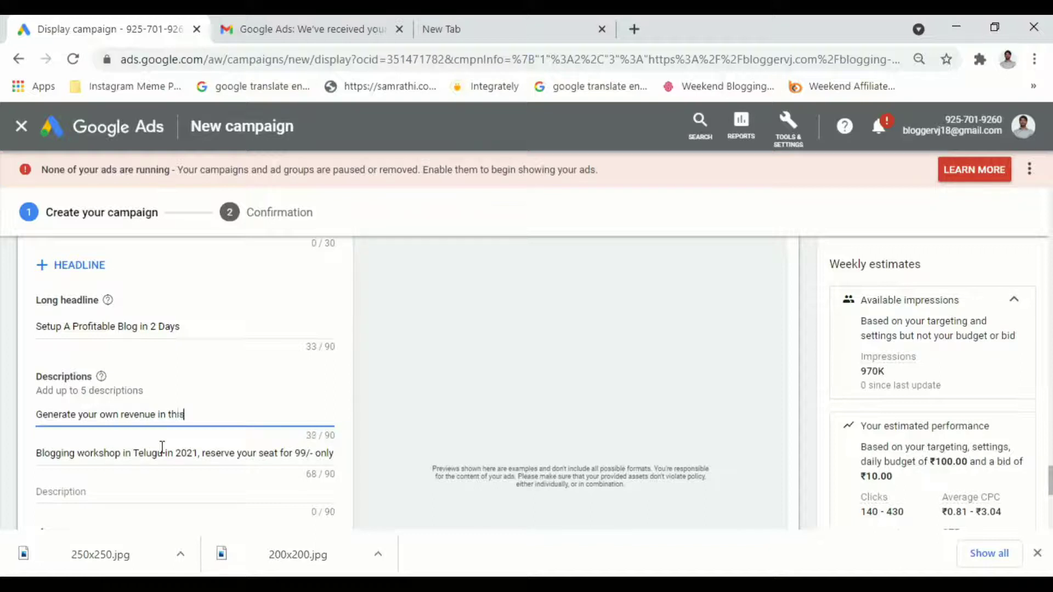
{"action": "type", "text": "pandemic"}
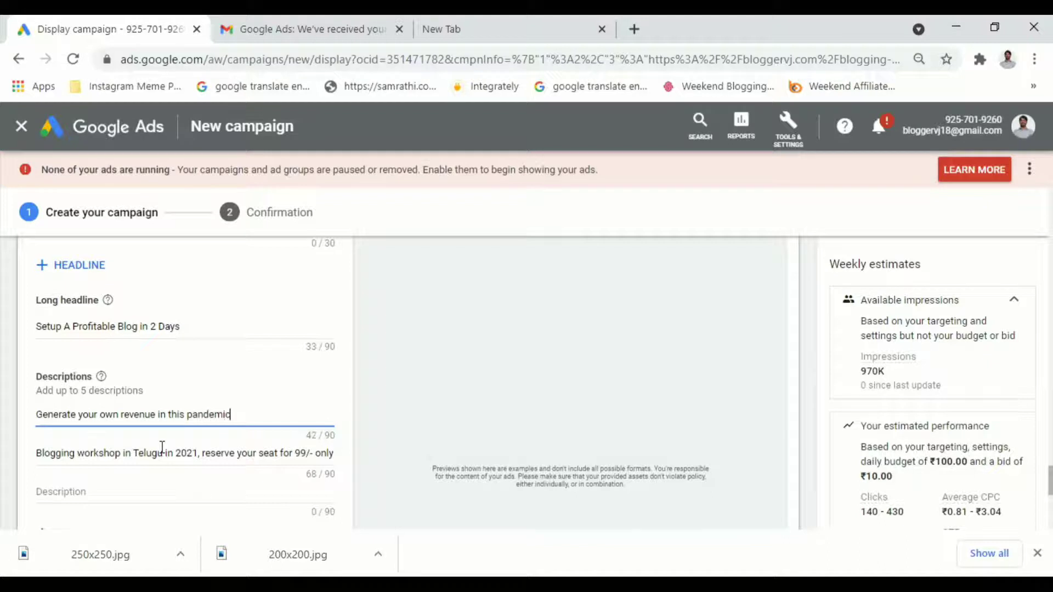
Fill in the empty third description with "First 50 Registrations 99/- Only".
{"action": "scroll", "coordinate": [142, 436], "scroll_direction": "down", "scroll_amount": 2}
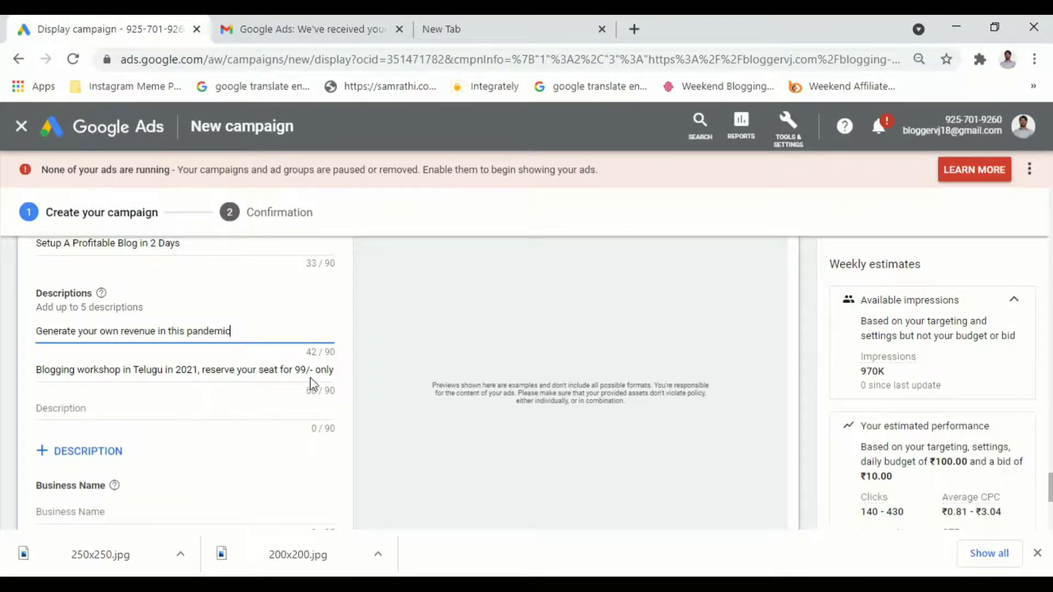
{"action": "left_click", "coordinate": [178, 409]}
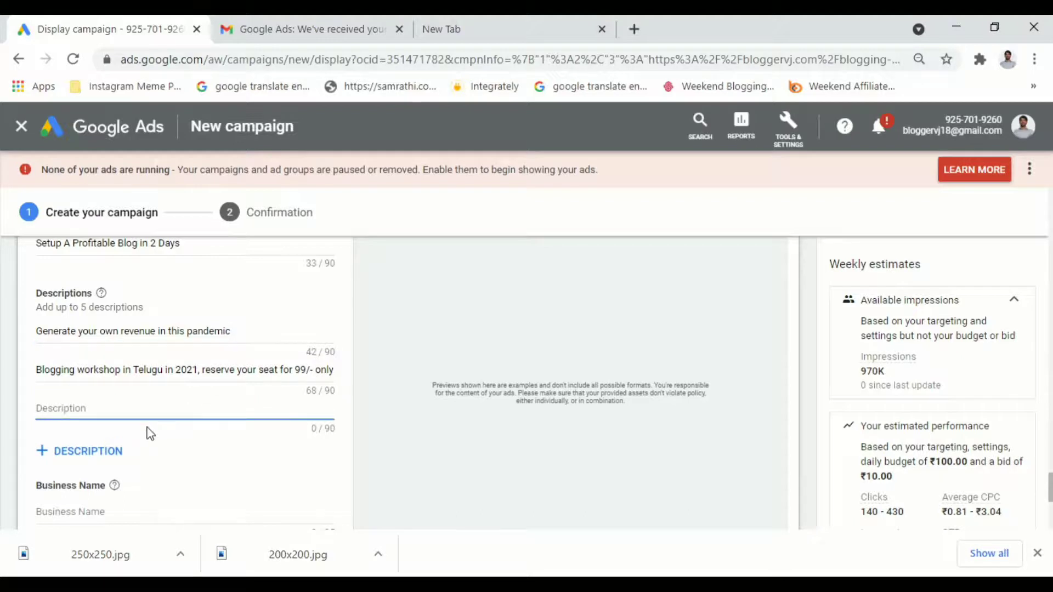
{"action": "type", "text": "First 50"}
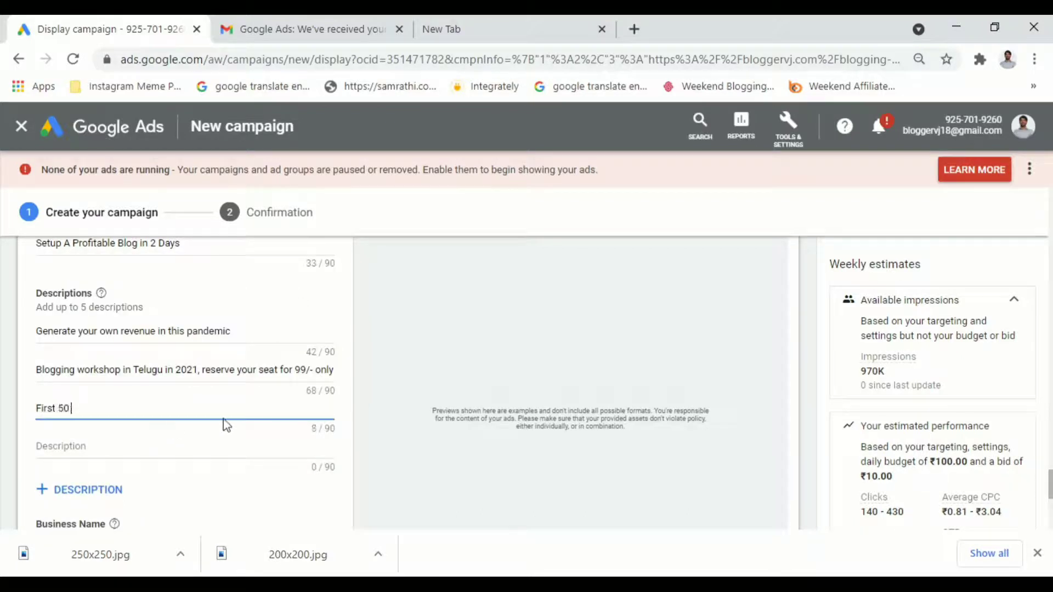
{"action": "type", "text": " Regist"}
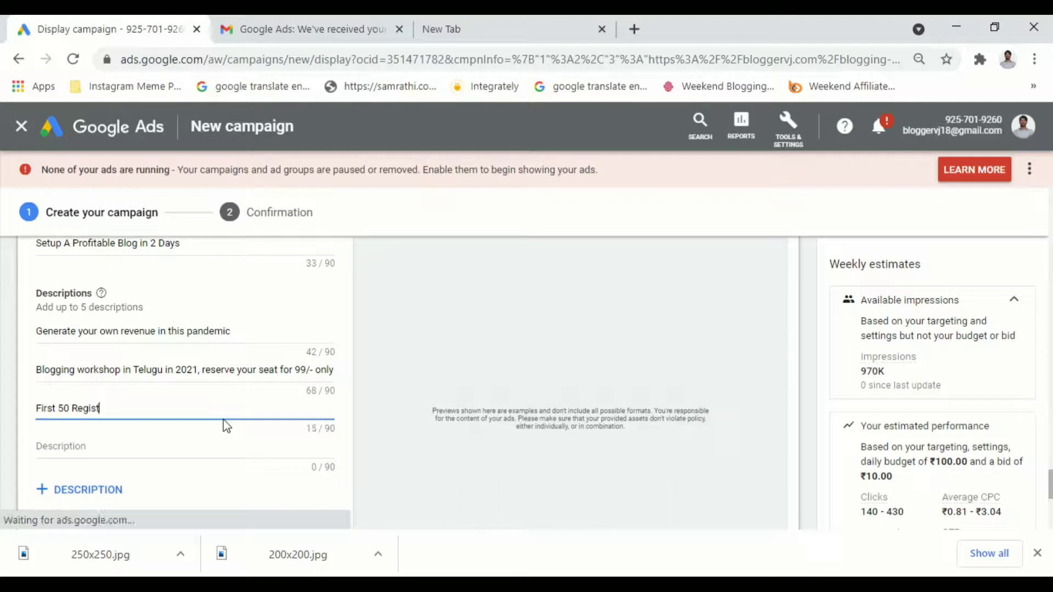
{"action": "type", "text": "rations 99"}
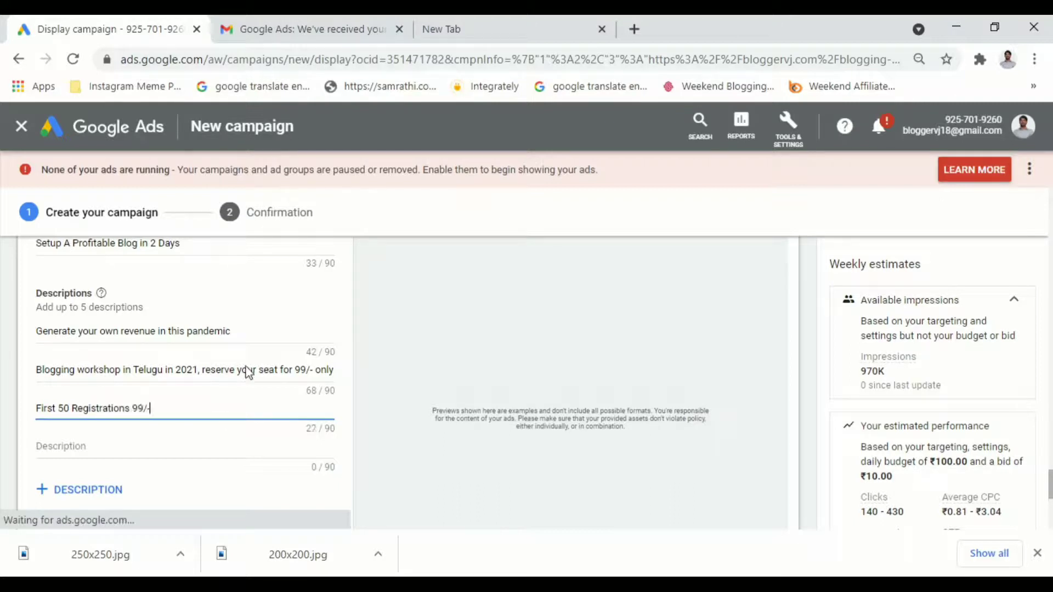
{"action": "type", "text": "/- Only"}
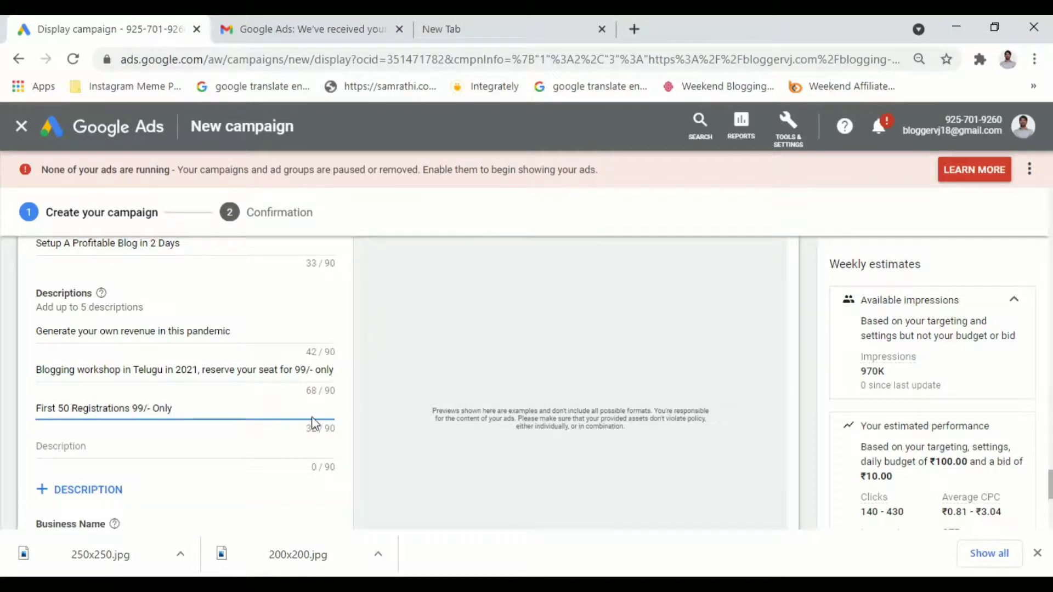
Examine the websites and apps ad preview with the new texts, on mobile and in the desktop formats.
{"action": "scroll", "coordinate": [313, 423], "scroll_direction": "down", "scroll_amount": 2}
{"action": "scroll", "coordinate": [517, 419], "scroll_direction": "up", "scroll_amount": 7}
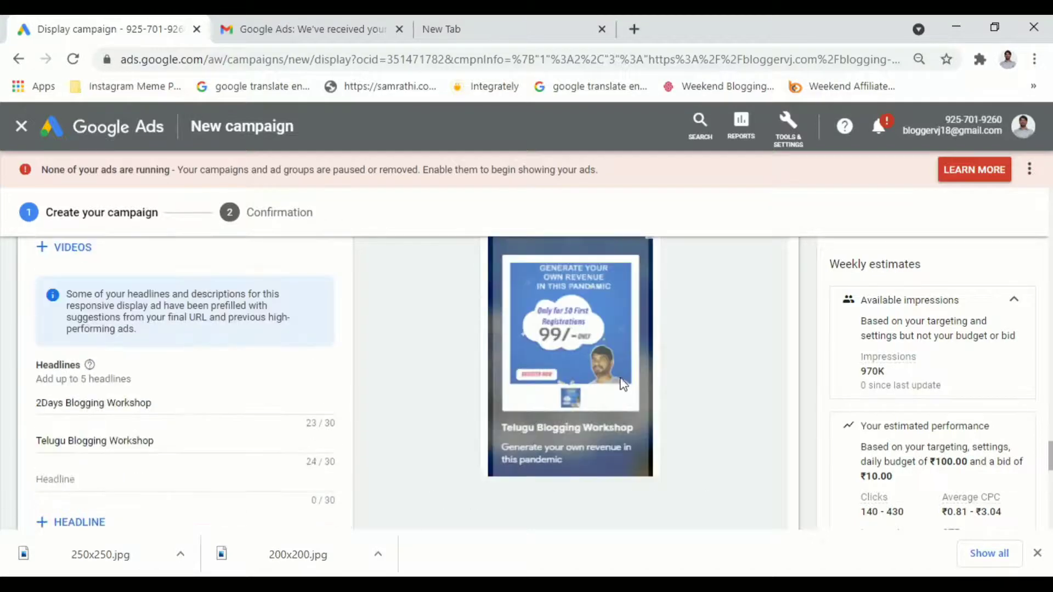
{"action": "scroll", "coordinate": [623, 384], "scroll_direction": "up", "scroll_amount": 5}
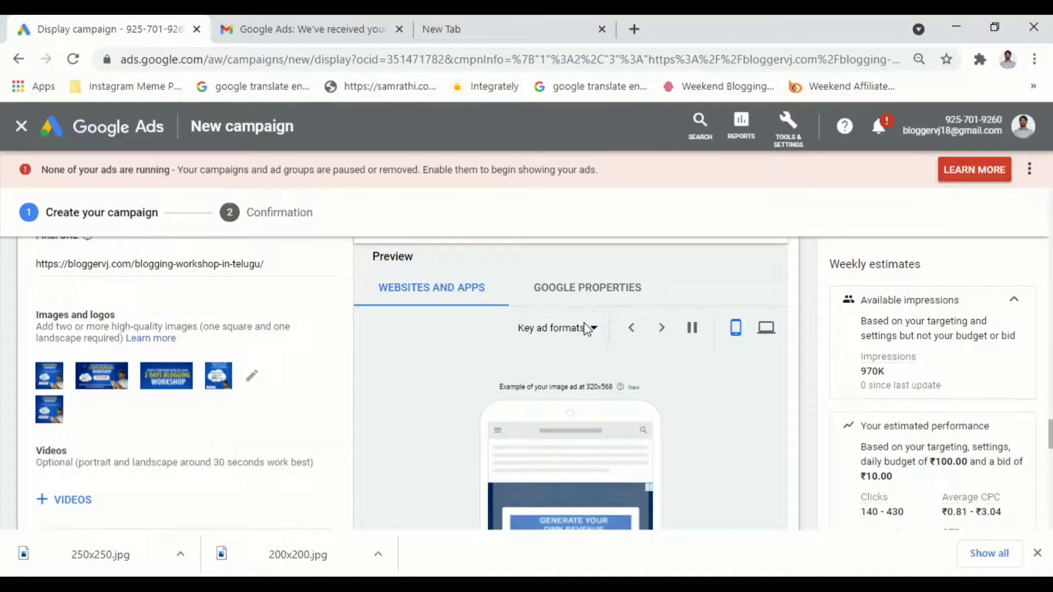
{"action": "left_click", "coordinate": [595, 295]}
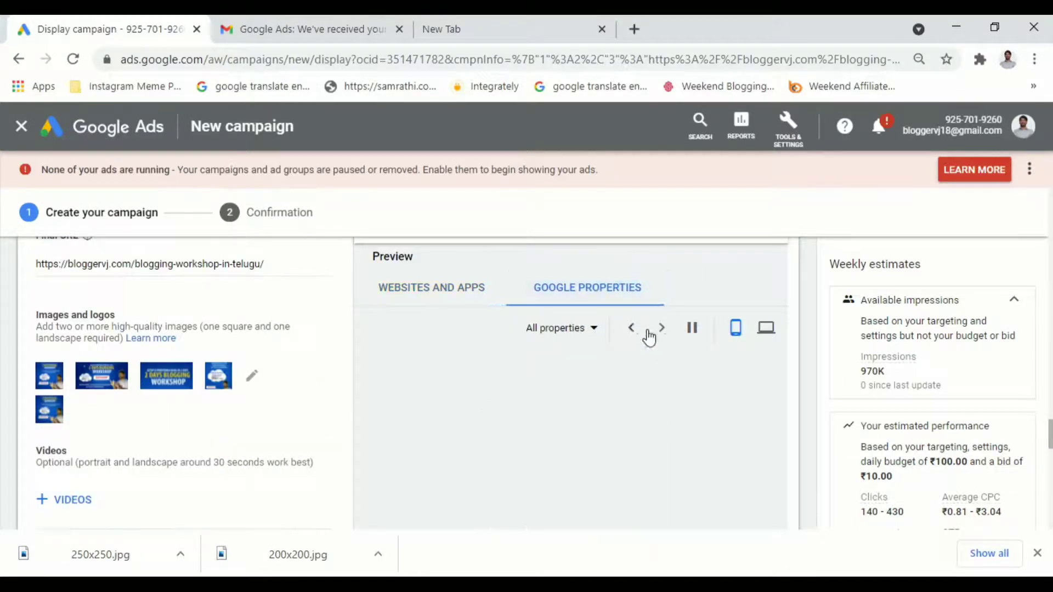
{"action": "left_click", "coordinate": [469, 300]}
{"action": "left_click", "coordinate": [766, 328]}
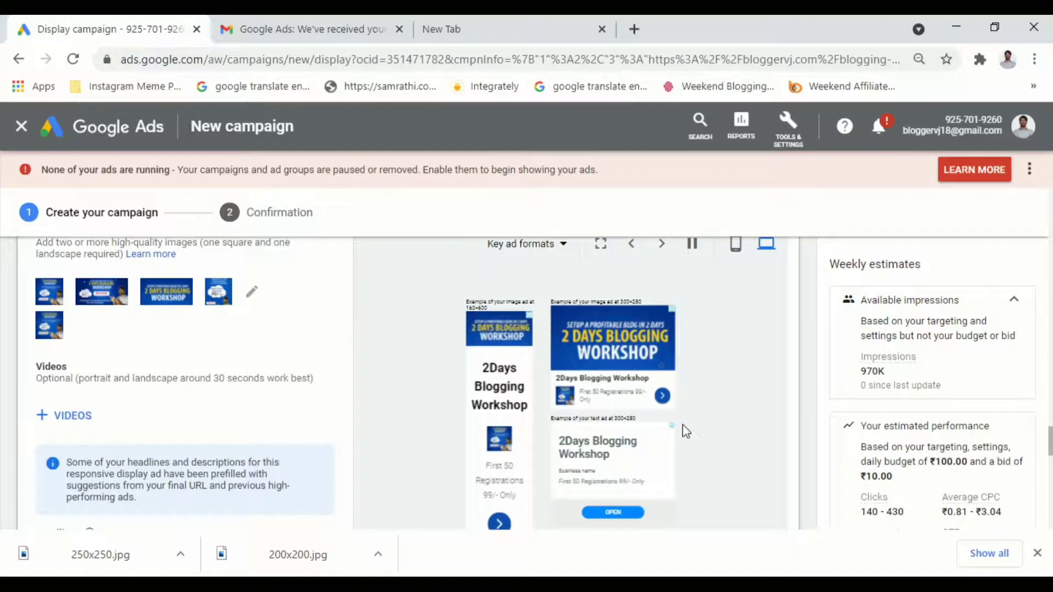
{"action": "scroll", "coordinate": [614, 470], "scroll_direction": "down", "scroll_amount": 3}
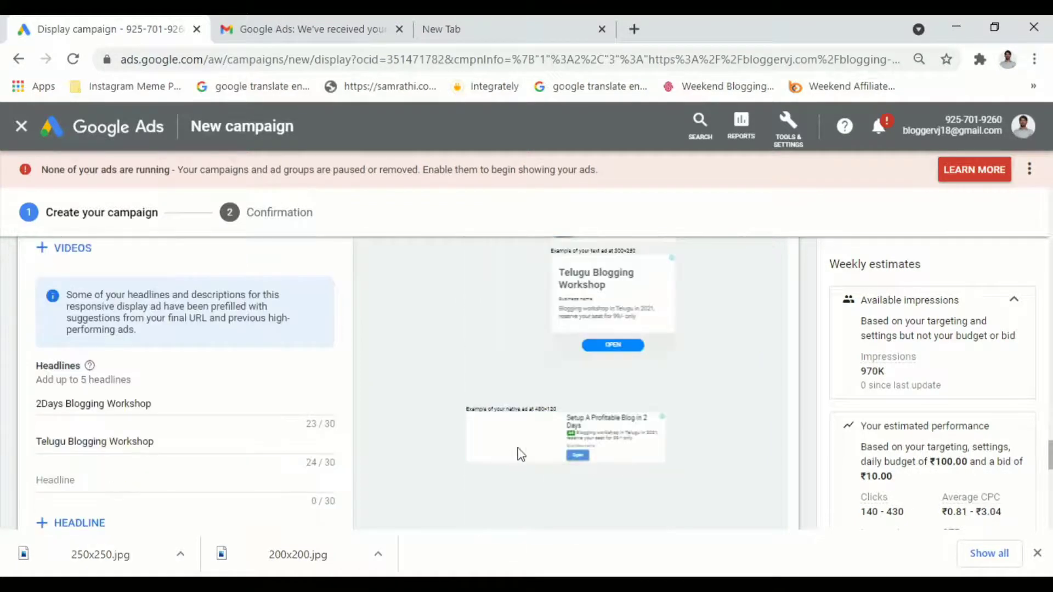
{"action": "scroll", "coordinate": [629, 438], "scroll_direction": "up", "scroll_amount": 5}
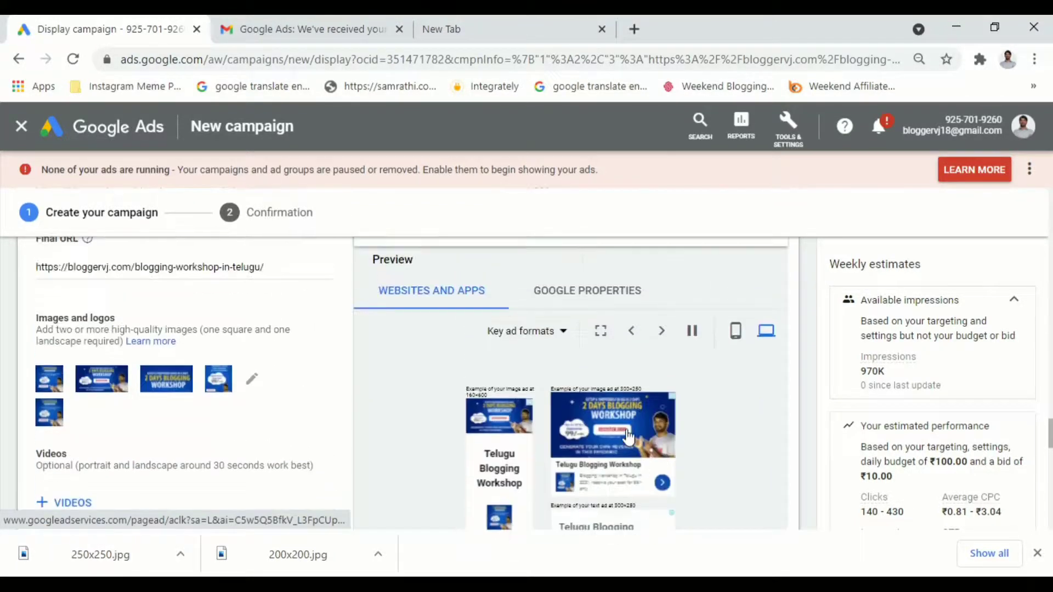
Examine the desktop ad preview for Google properties, and return to the websites and apps preview.
{"action": "left_click", "coordinate": [602, 299]}
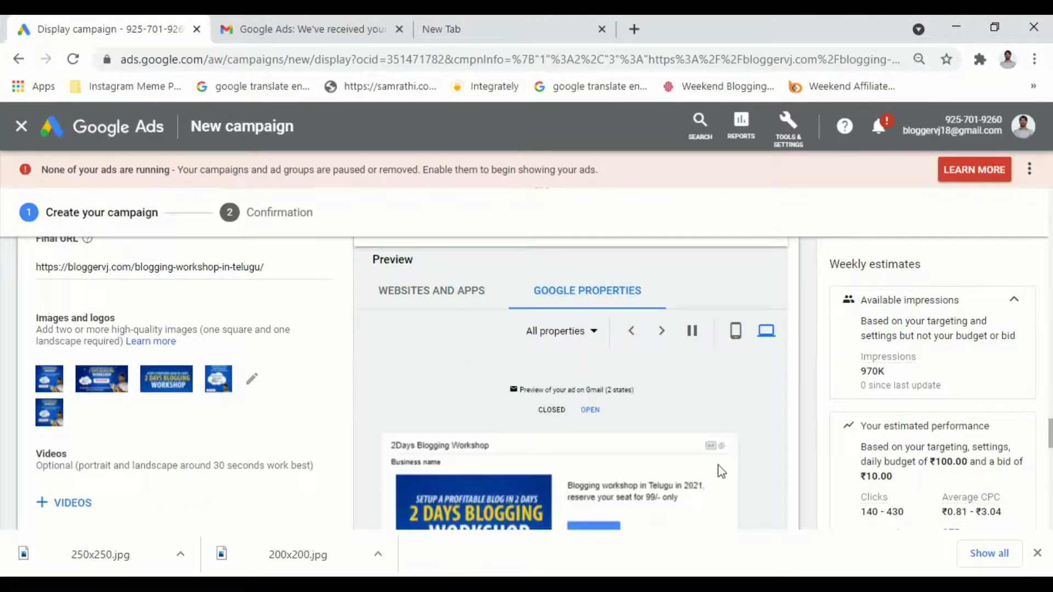
{"action": "scroll", "coordinate": [722, 470], "scroll_direction": "down", "scroll_amount": 4}
{"action": "scroll", "coordinate": [733, 465], "scroll_direction": "down", "scroll_amount": 1}
{"action": "scroll", "coordinate": [731, 461], "scroll_direction": "up", "scroll_amount": 1}
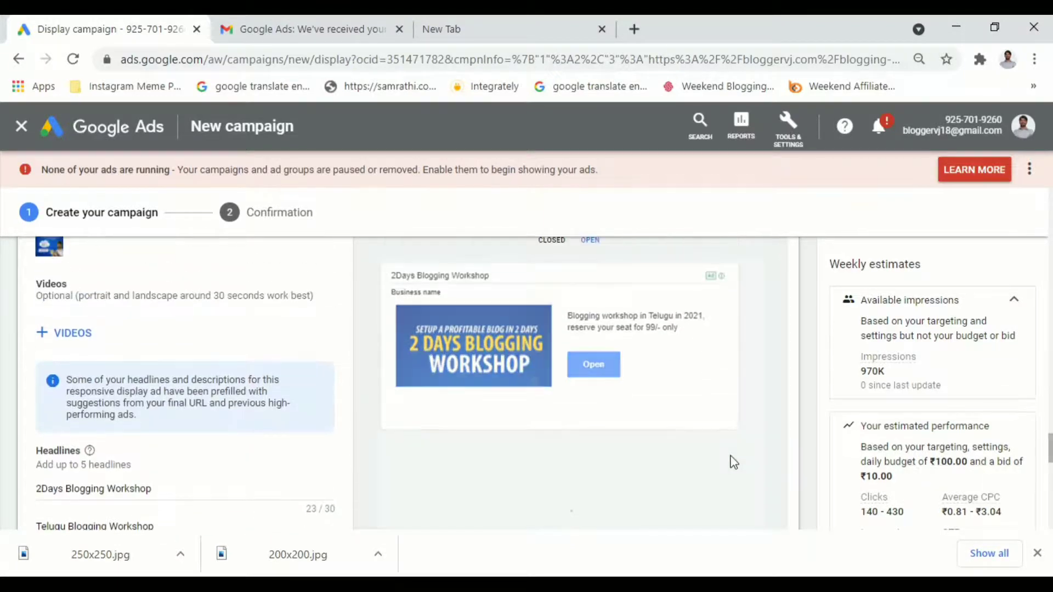
{"action": "scroll", "coordinate": [472, 302], "scroll_direction": "up", "scroll_amount": 1}
{"action": "scroll", "coordinate": [473, 302], "scroll_direction": "up", "scroll_amount": 3}
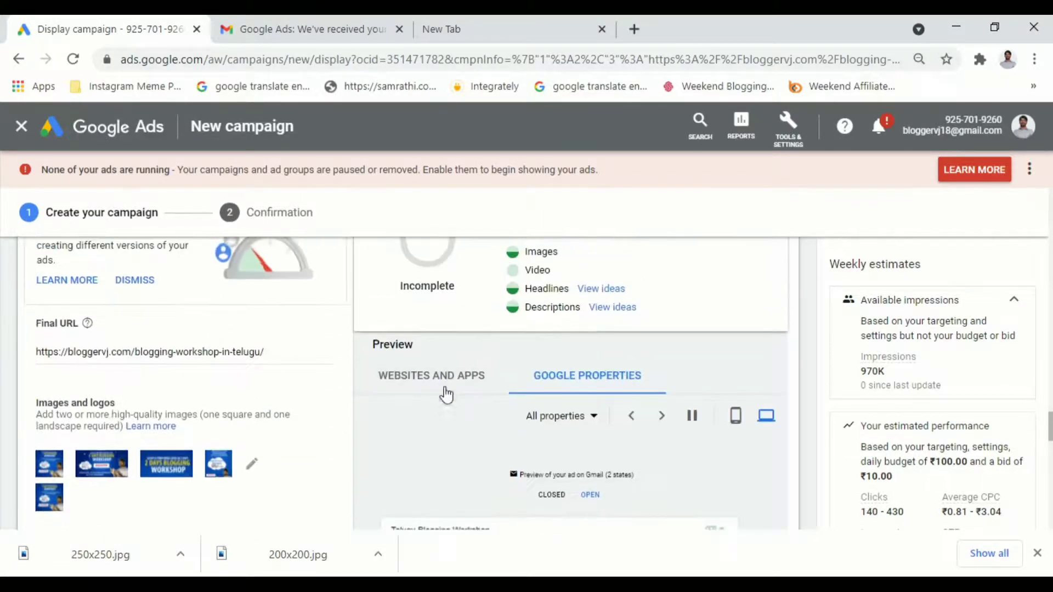
{"action": "left_click", "coordinate": [446, 384]}
Expand the ad URL options and additional format options, and review the auto-generated video, native format and tracking settings.
{"action": "scroll", "coordinate": [345, 453], "scroll_direction": "down", "scroll_amount": 10}
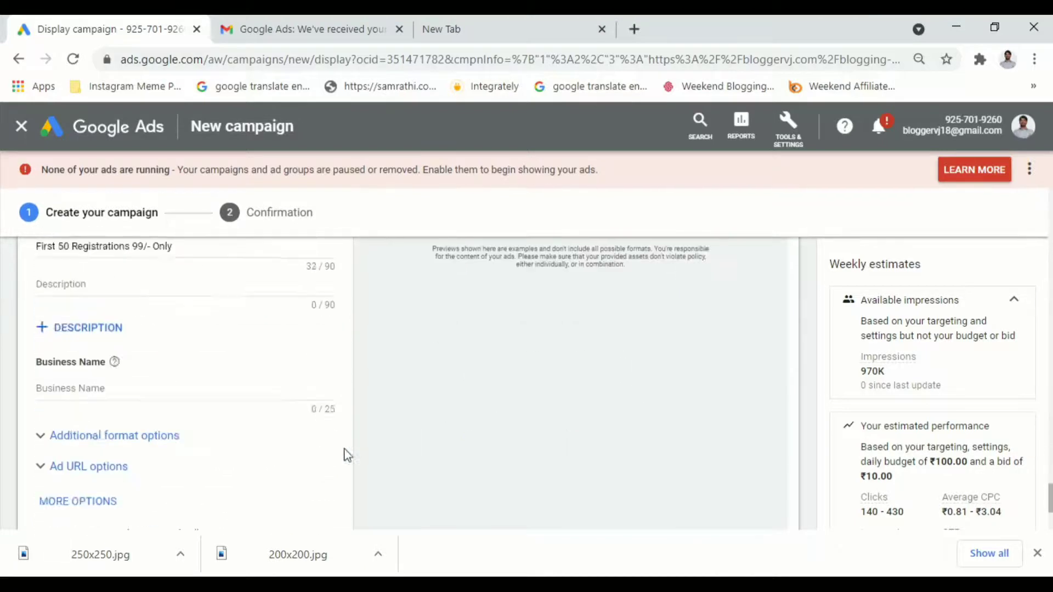
{"action": "left_click", "coordinate": [137, 390]}
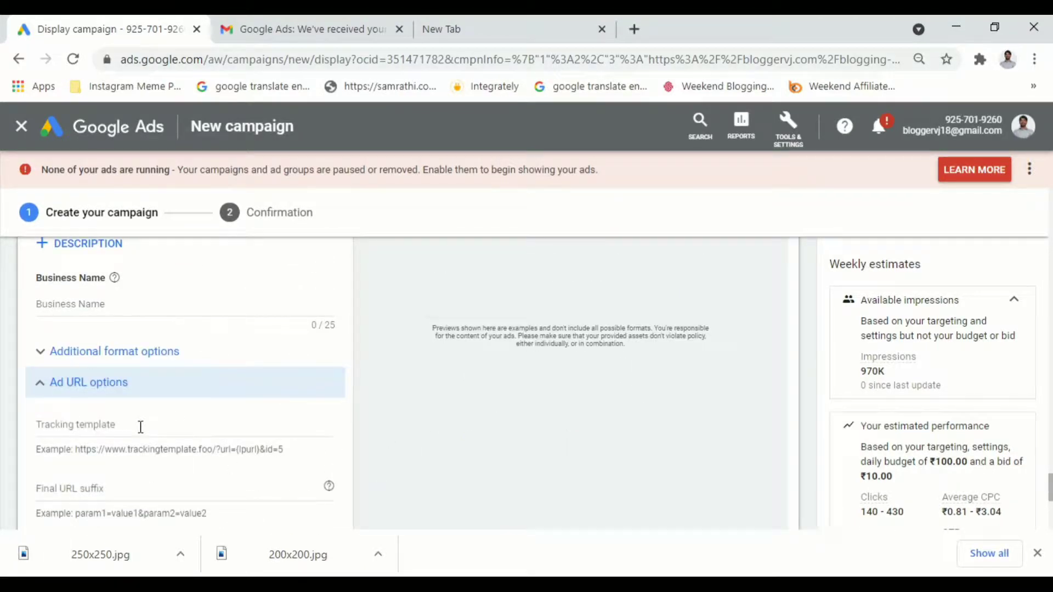
{"action": "left_click", "coordinate": [153, 355]}
{"action": "scroll", "coordinate": [199, 439], "scroll_direction": "down", "scroll_amount": 8}
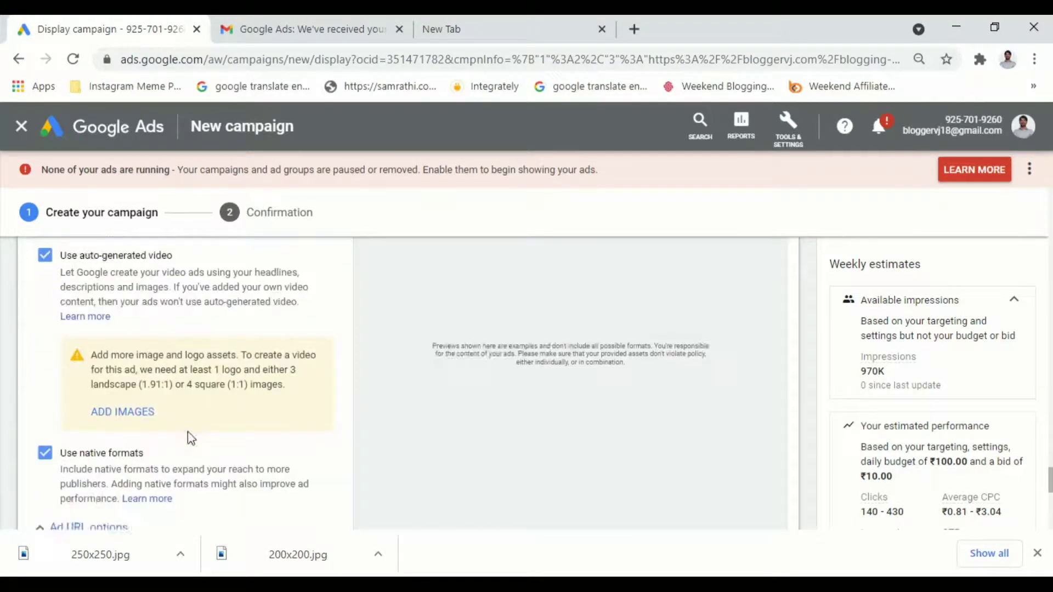
{"action": "left_click", "coordinate": [149, 414]}
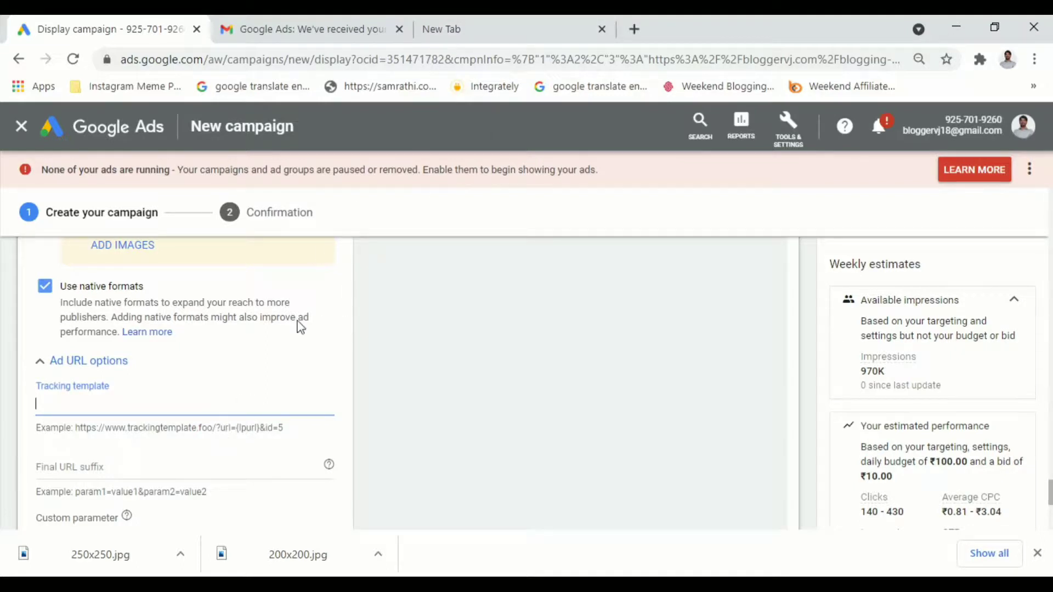
{"action": "scroll", "coordinate": [307, 323], "scroll_direction": "up", "scroll_amount": 8}
{"action": "scroll", "coordinate": [285, 340], "scroll_direction": "up", "scroll_amount": 5}
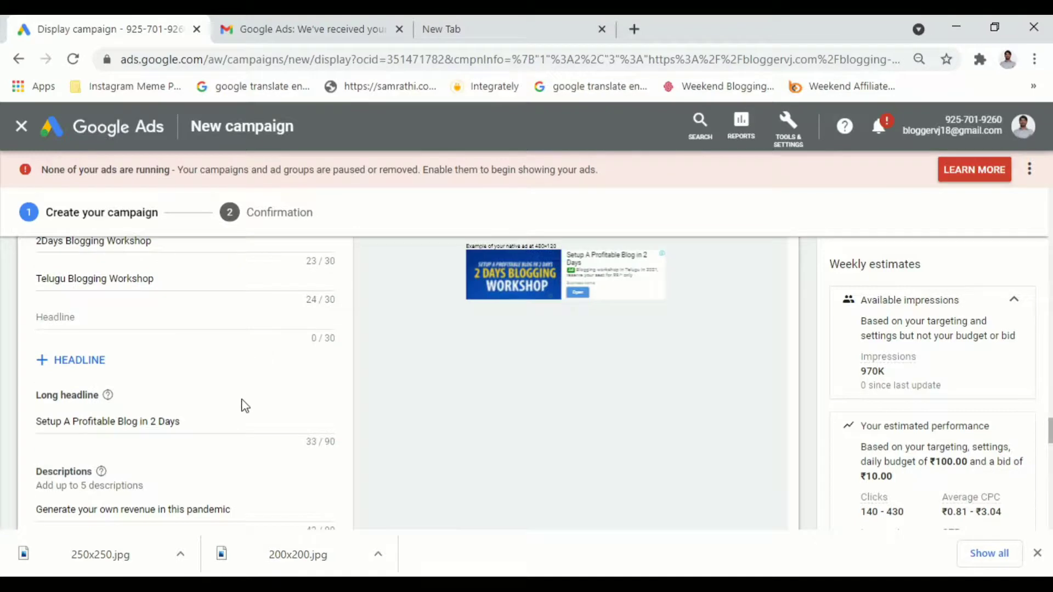
{"action": "scroll", "coordinate": [245, 406], "scroll_direction": "up", "scroll_amount": 10}
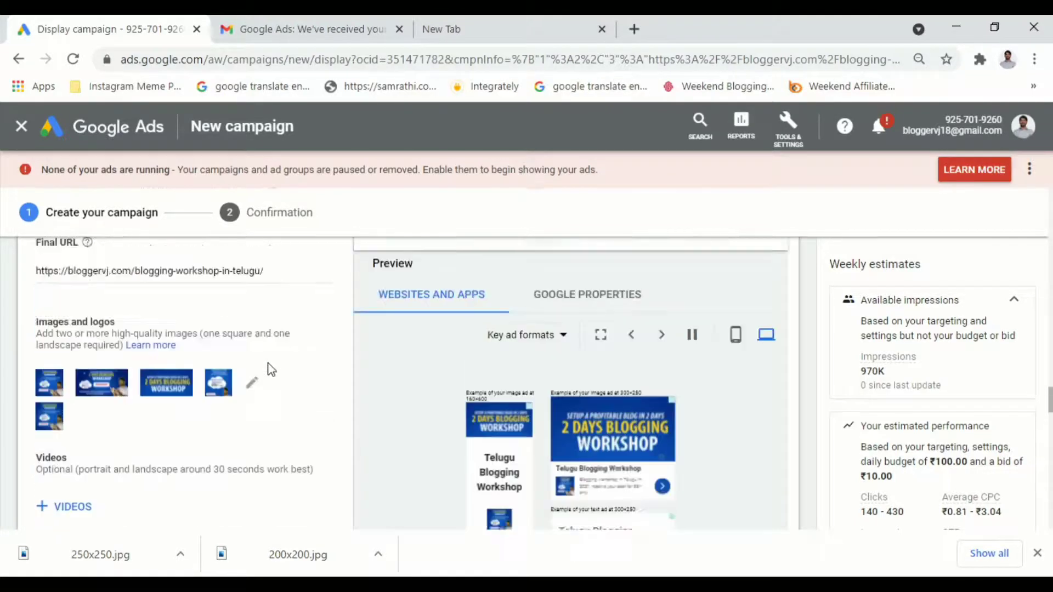
{"action": "scroll", "coordinate": [271, 369], "scroll_direction": "up", "scroll_amount": 3}
{"action": "triple_click", "coordinate": [273, 439]}
{"action": "key", "text": "ctrl+c"}
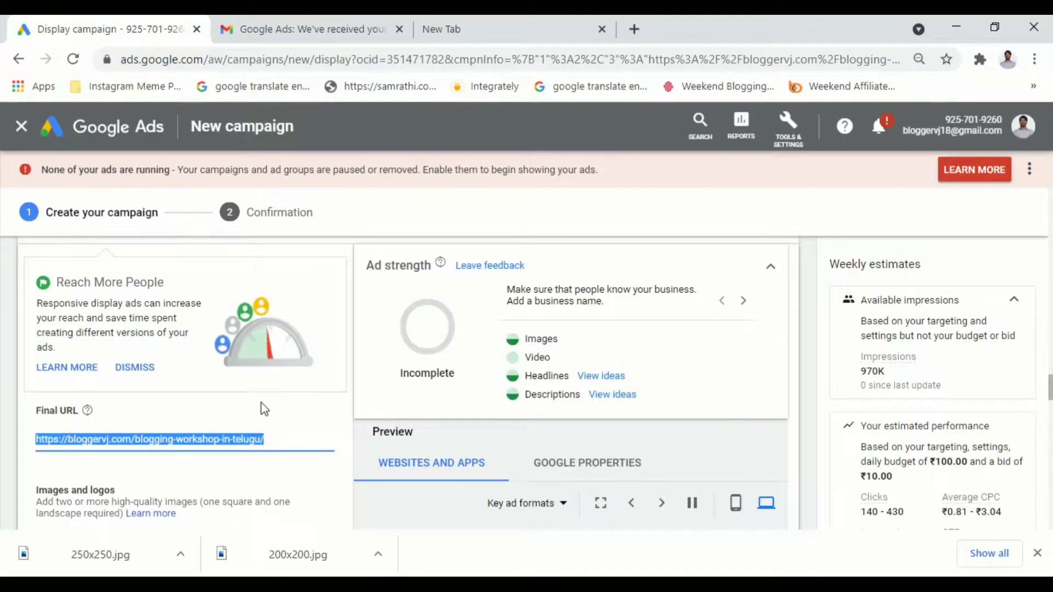
{"action": "scroll", "coordinate": [261, 404], "scroll_direction": "down", "scroll_amount": 15}
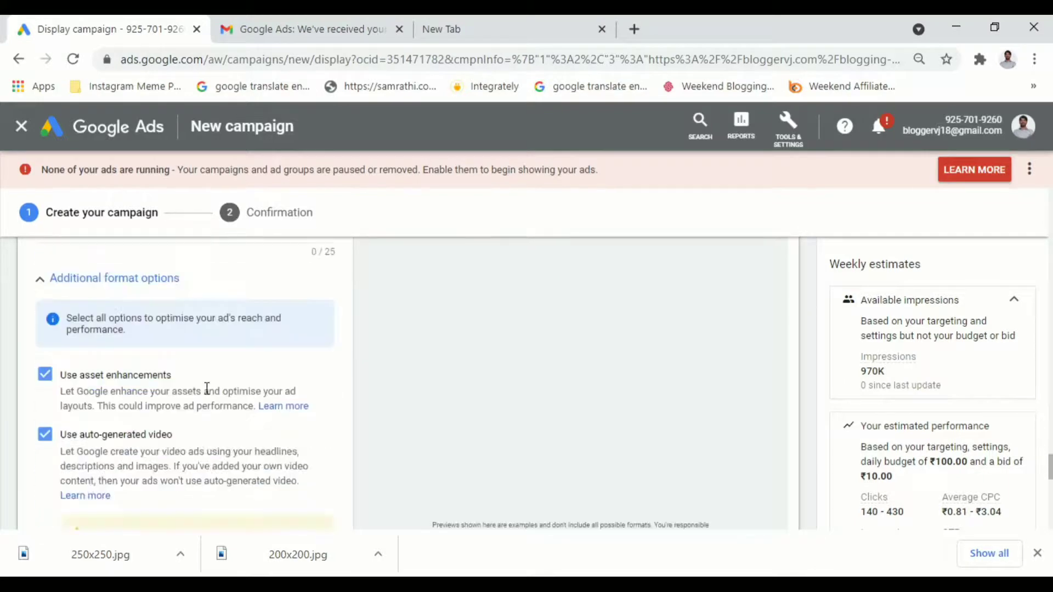
{"action": "scroll", "coordinate": [210, 389], "scroll_direction": "down", "scroll_amount": 6}
{"action": "left_click", "coordinate": [254, 381]}
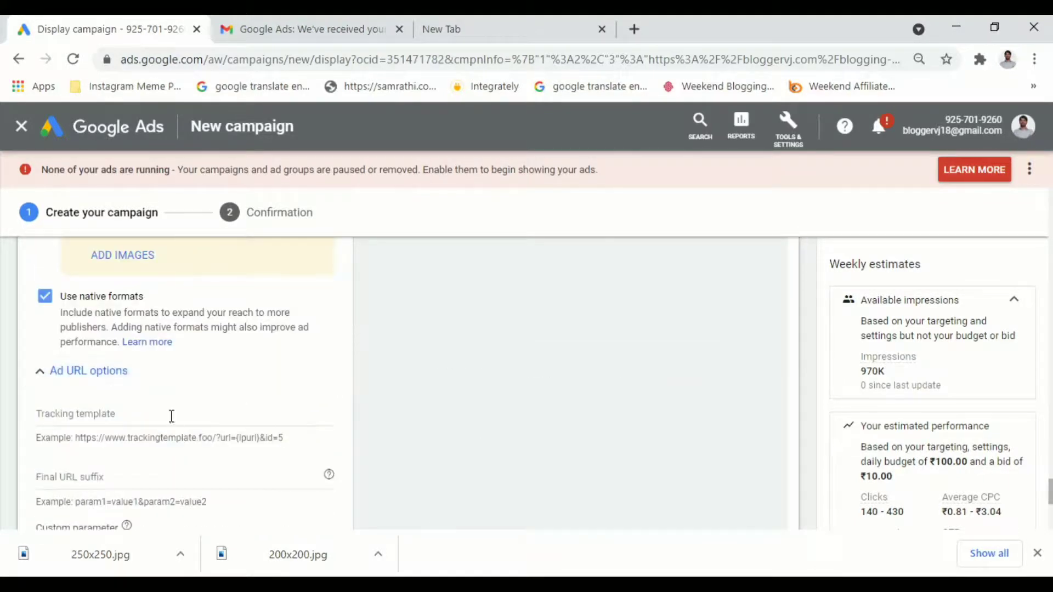
{"action": "left_click", "coordinate": [172, 416]}
{"action": "key", "text": "ctrl+v"}
Set the final URL suffix to "/google-display" and try to add the ad to the ad group.
{"action": "left_click", "coordinate": [192, 489]}
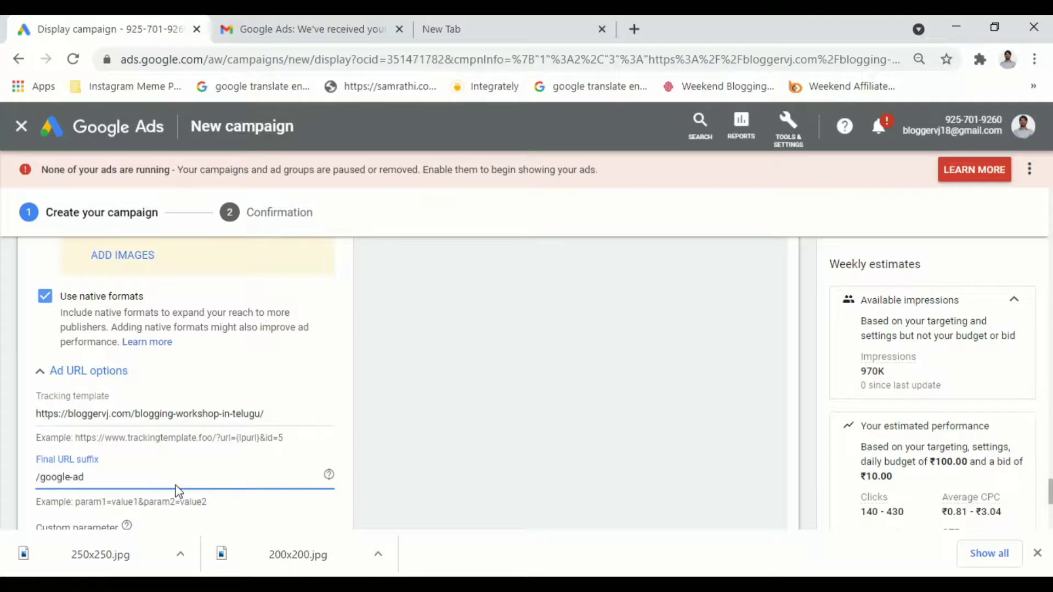
{"action": "double_click", "coordinate": [175, 486]}
{"action": "scroll", "coordinate": [187, 482], "scroll_direction": "down", "scroll_amount": 2}
{"action": "scroll", "coordinate": [189, 473], "scroll_direction": "down", "scroll_amount": 2}
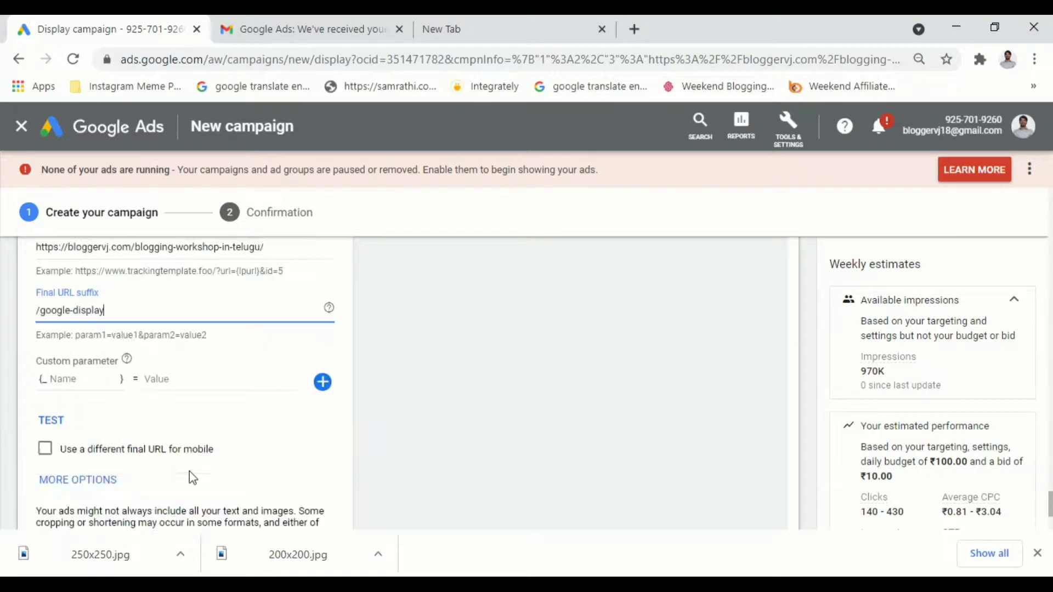
{"action": "scroll", "coordinate": [182, 412], "scroll_direction": "down", "scroll_amount": 2}
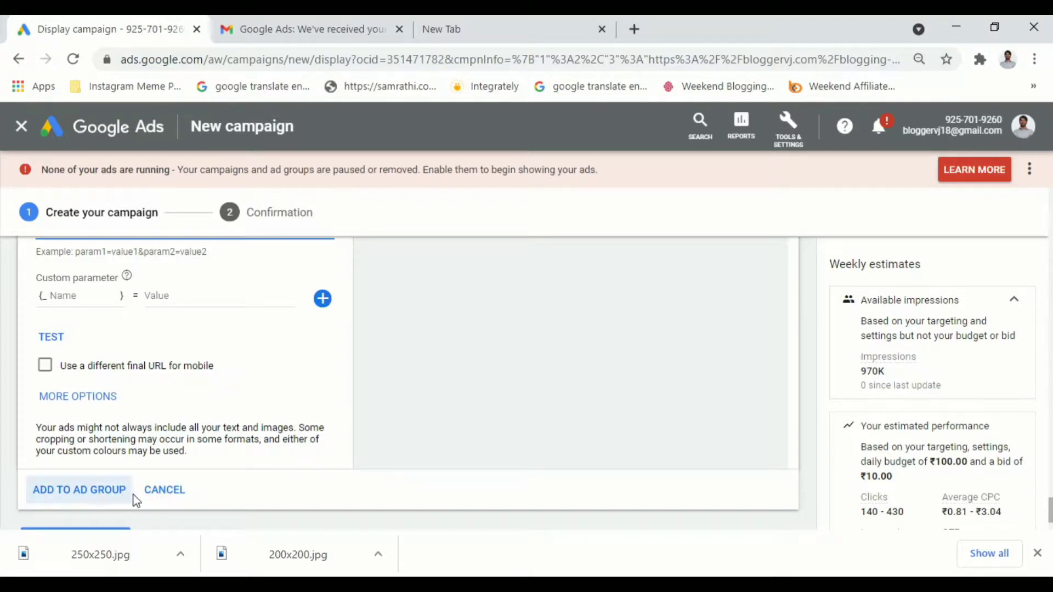
{"action": "left_click", "coordinate": [93, 501]}
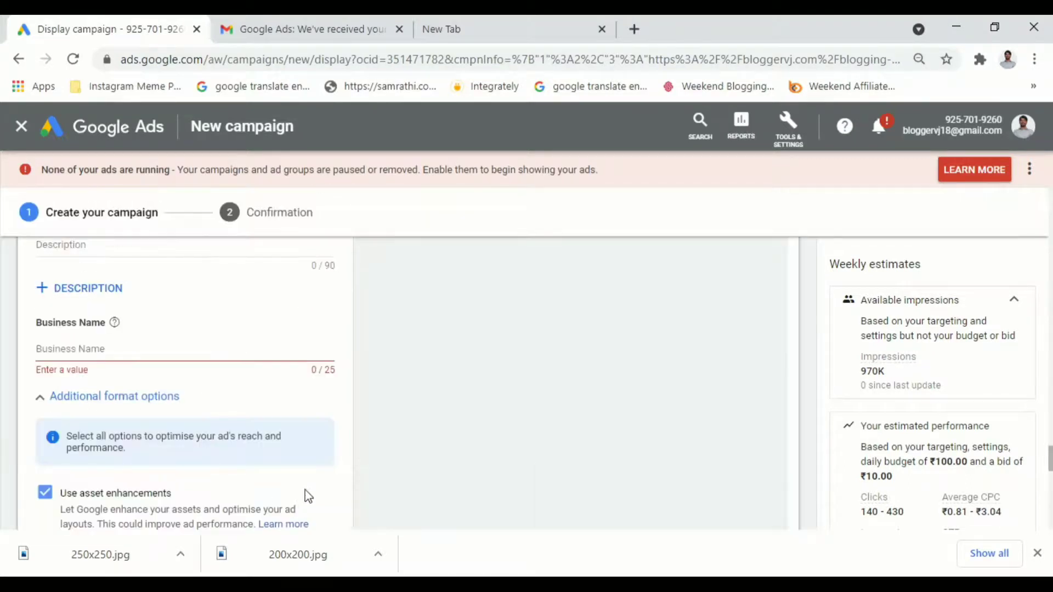
Enter "Blogger" as the required business name and add the responsive ad to the ad group.
{"action": "left_click", "coordinate": [179, 347]}
{"action": "type", "text": "BN"}
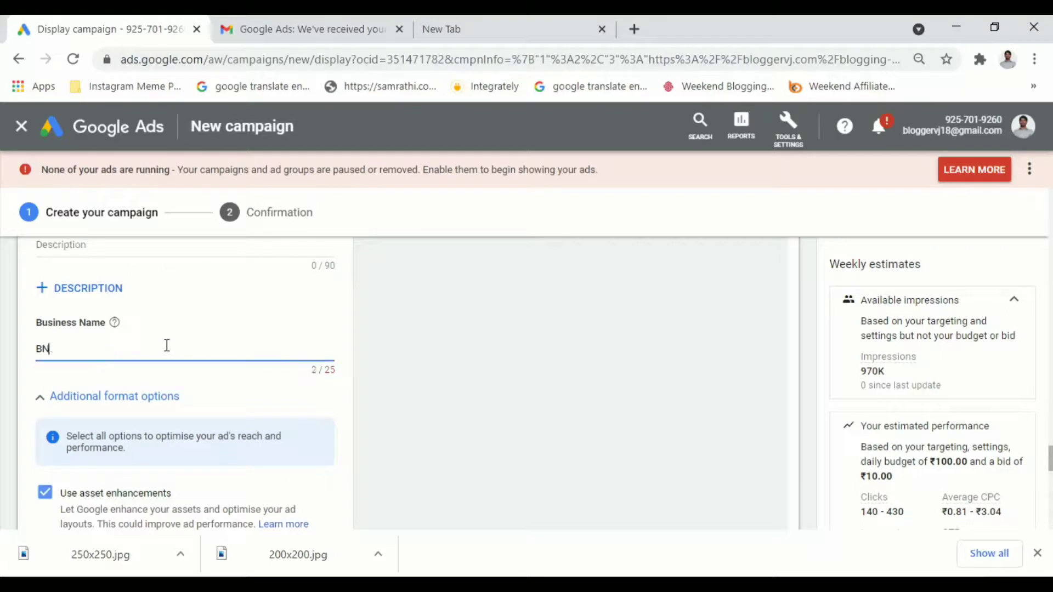
{"action": "type", "text": "L"}
{"action": "key", "text": "BackSpace"}
{"action": "key", "text": "BackSpace"}
{"action": "key", "text": "BackSpace"}
{"action": "type", "text": "Blogger"}
{"action": "scroll", "coordinate": [187, 351], "scroll_direction": "down", "scroll_amount": 15}
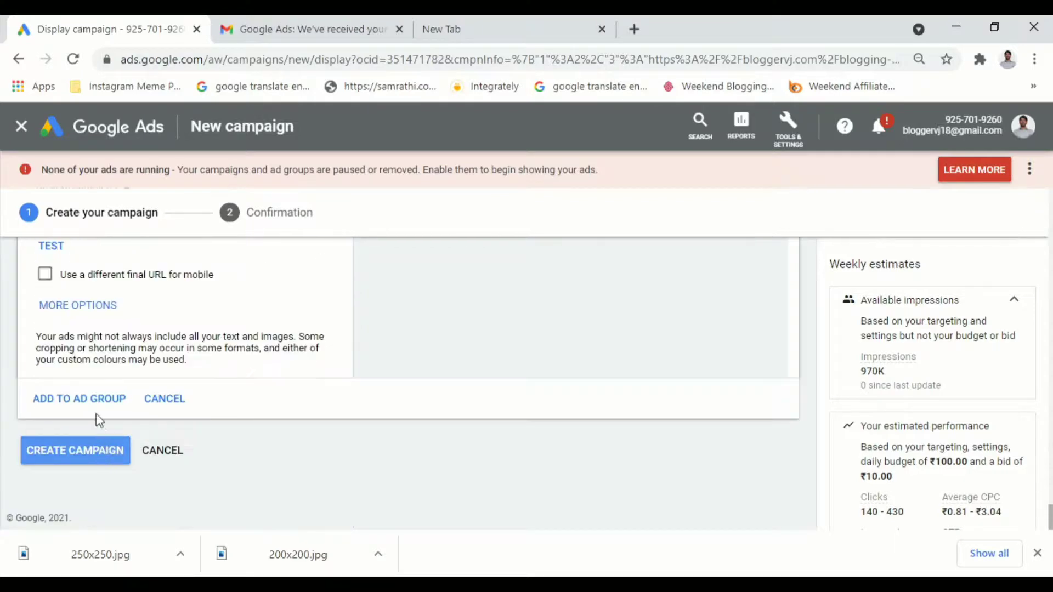
{"action": "left_click", "coordinate": [96, 406]}
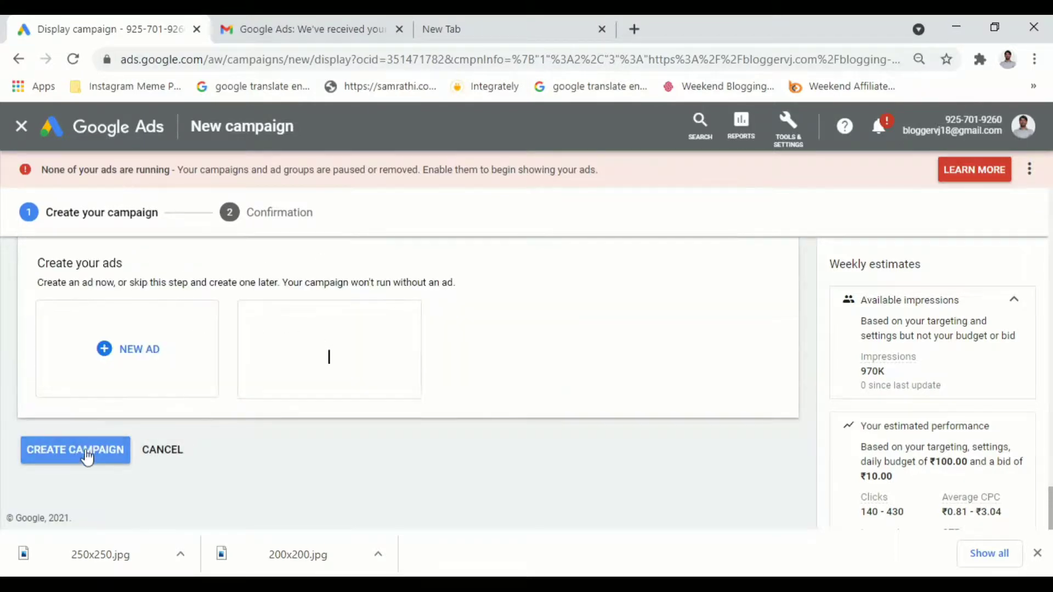
Create the Display campaign with the finished ad and continue from the confirmation summary to the campaign.
{"action": "scroll", "coordinate": [165, 428], "scroll_direction": "up", "scroll_amount": 3}
{"action": "scroll", "coordinate": [208, 433], "scroll_direction": "down", "scroll_amount": 3}
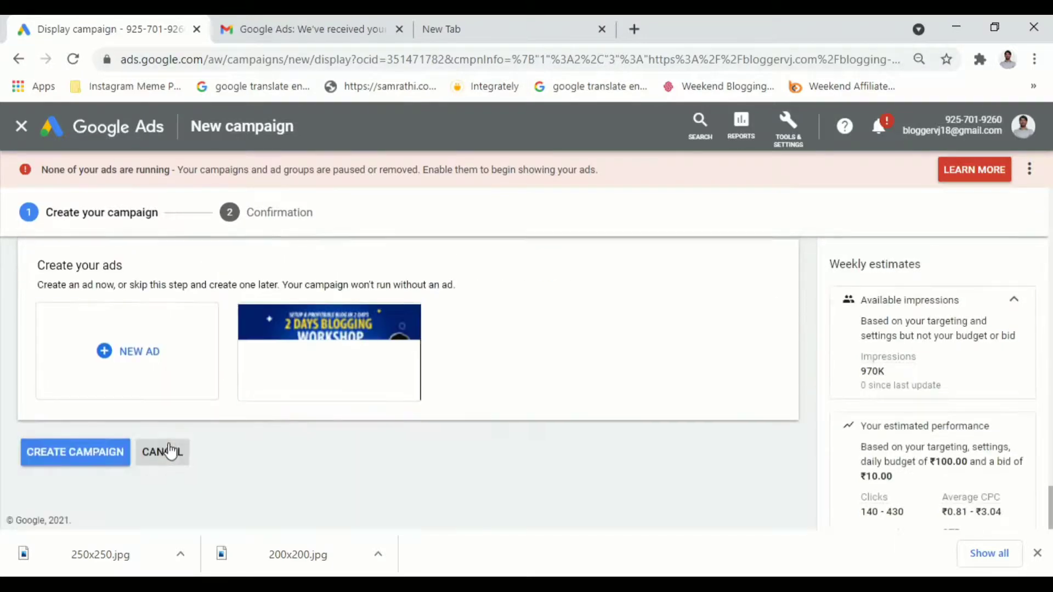
{"action": "left_click", "coordinate": [97, 449]}
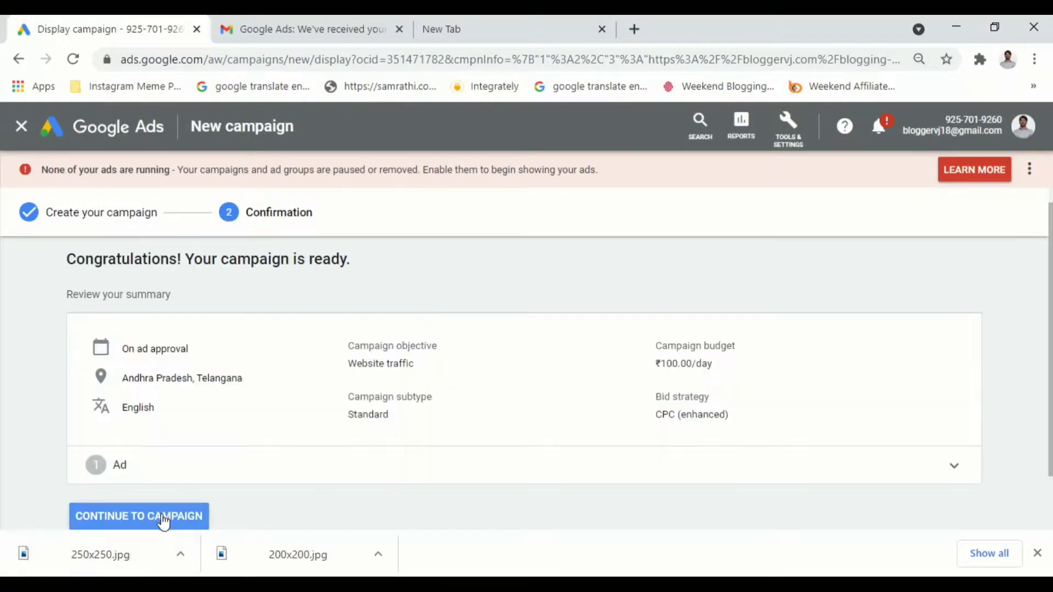
{"action": "left_click", "coordinate": [162, 524]}
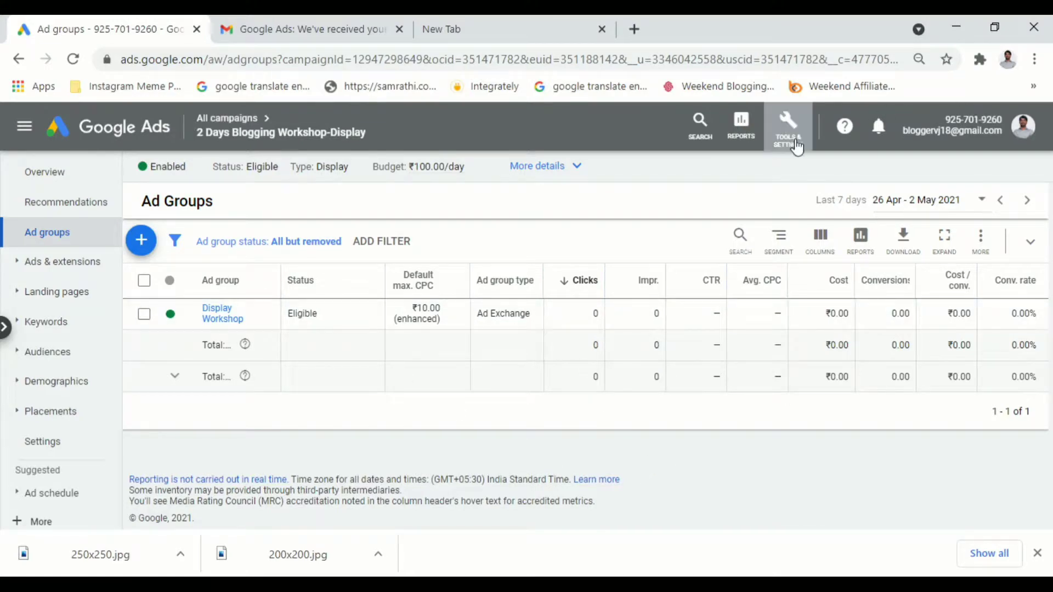
Open the account's billing summary and check the remaining credit.
{"action": "left_click", "coordinate": [790, 134]}
{"action": "left_click", "coordinate": [931, 209]}
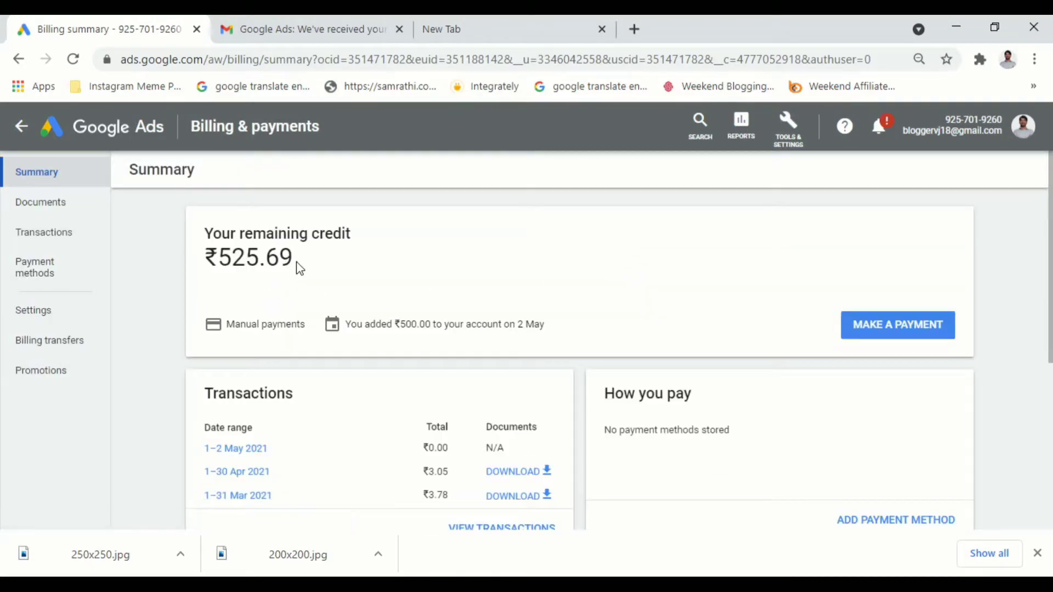
{"action": "left_click_drag", "start_coordinate": [296, 264], "coordinate": [214, 259]}
{"action": "left_click_drag", "start_coordinate": [303, 265], "coordinate": [214, 256]}
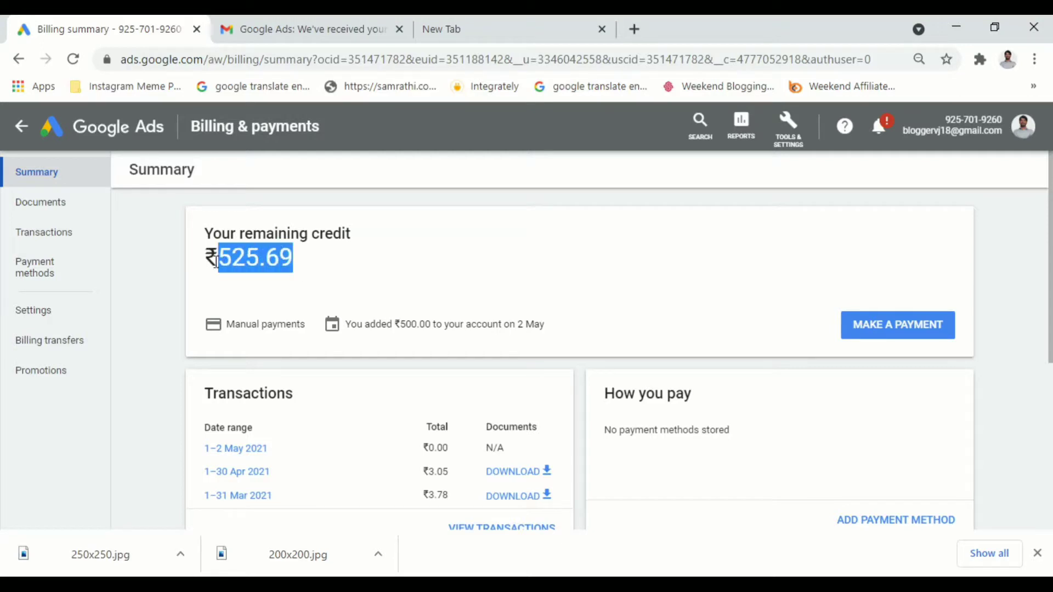
{"action": "left_click", "coordinate": [291, 286]}
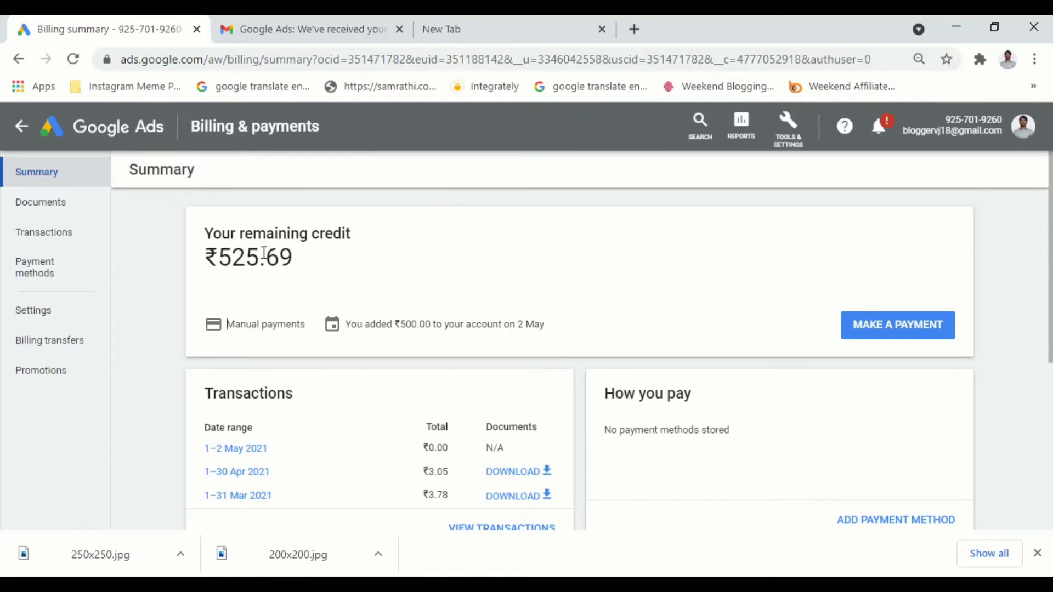
{"action": "left_click_drag", "start_coordinate": [317, 270], "coordinate": [207, 242]}
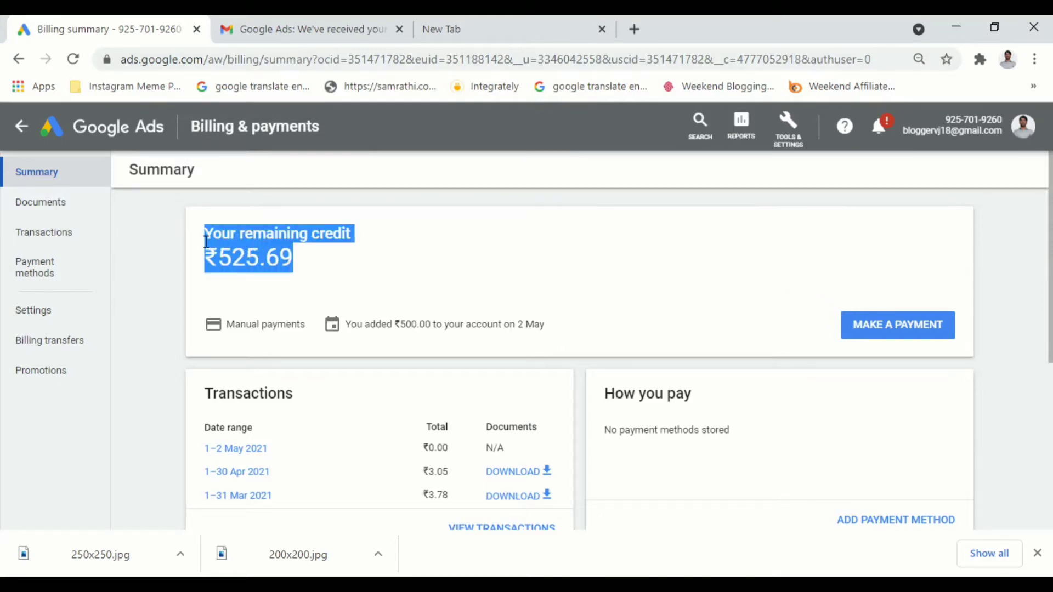